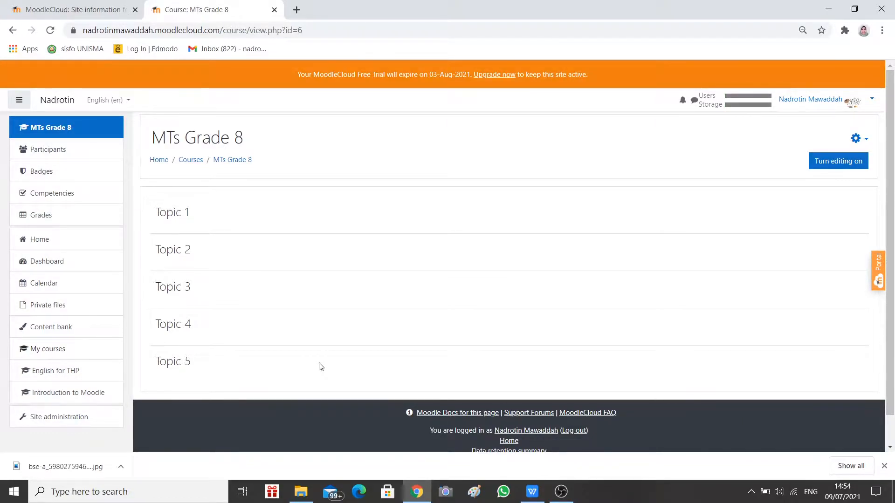
Compare the topic table in PLANNING.docx with the topic sections on the MTs Grade 8 course page
{"action": "left_click", "coordinate": [536, 494]}
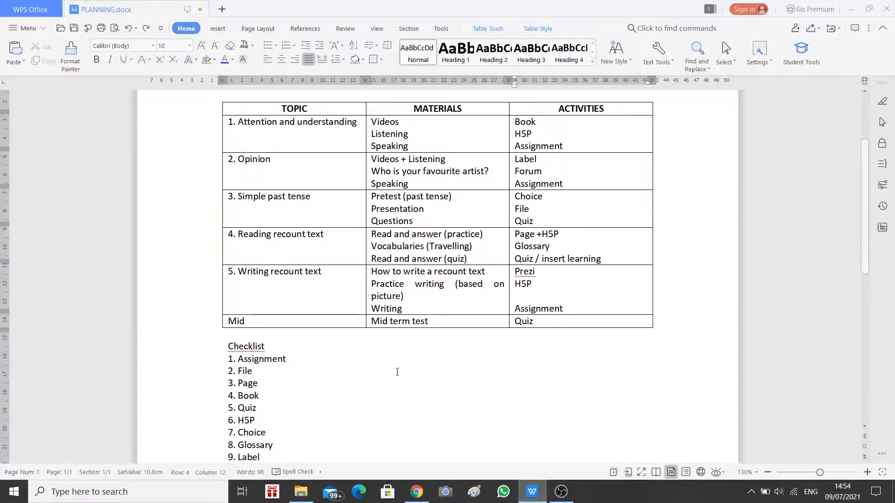
{"action": "scroll", "coordinate": [399, 368], "scroll_direction": "up", "scroll_amount": 3}
{"action": "scroll", "coordinate": [399, 363], "scroll_direction": "down", "scroll_amount": 3}
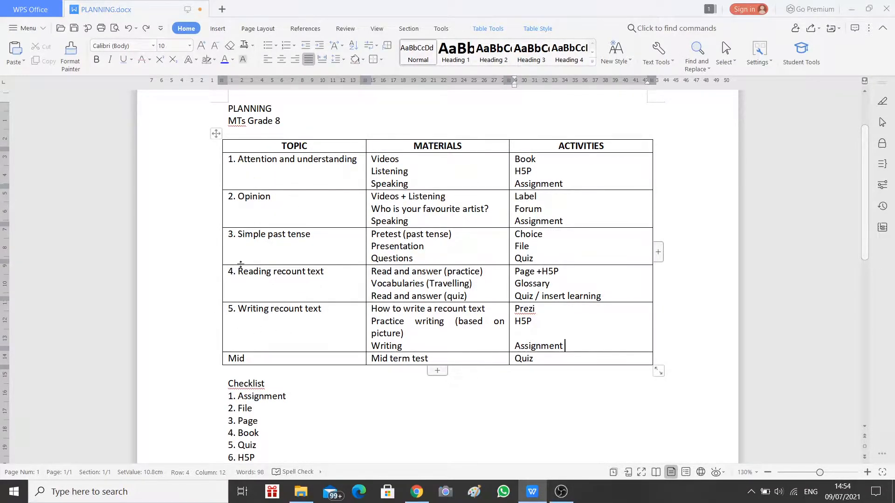
{"action": "left_click", "coordinate": [417, 491]}
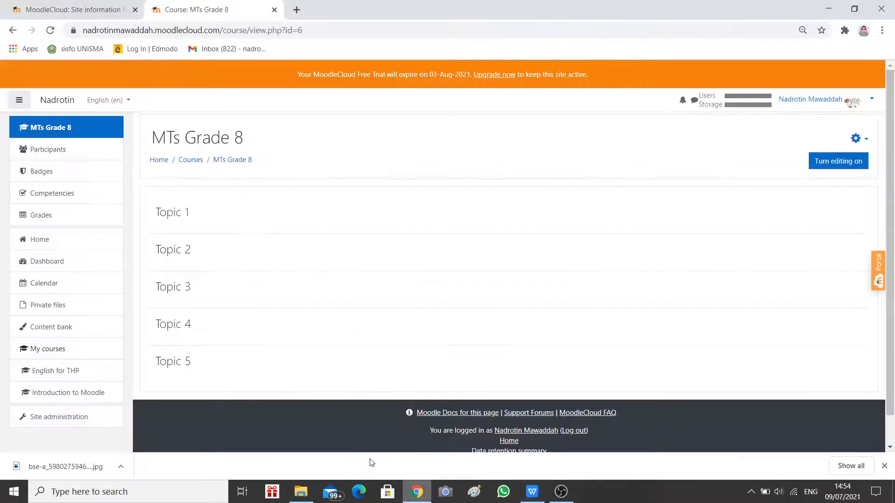
{"action": "left_click", "coordinate": [533, 496]}
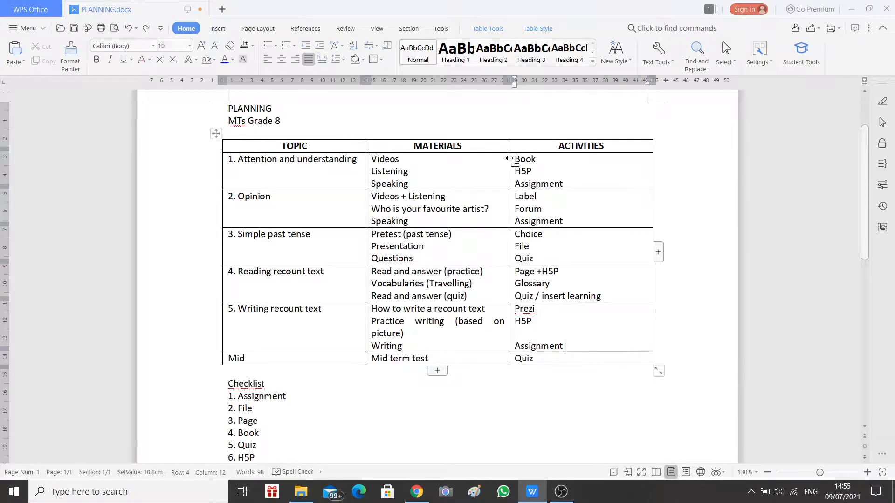
Switch to Chrome and turn editing on for the MTs Grade 8 course
{"action": "left_click", "coordinate": [416, 492]}
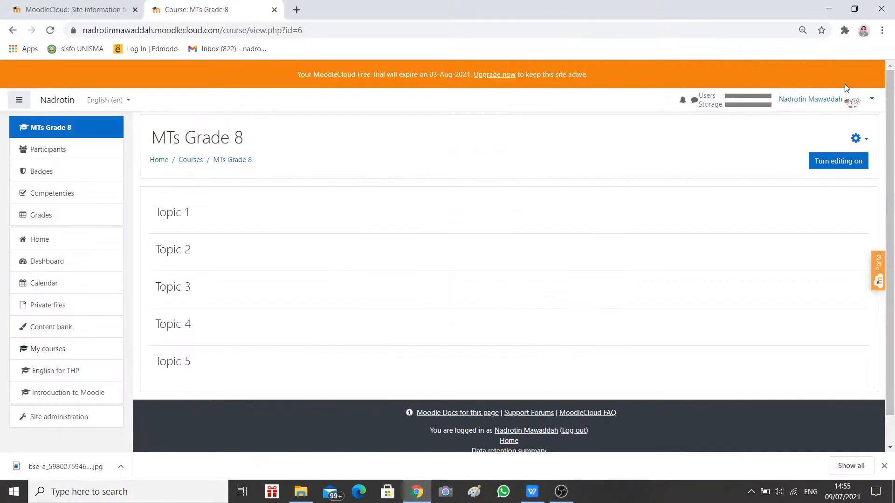
{"action": "left_click", "coordinate": [857, 143]}
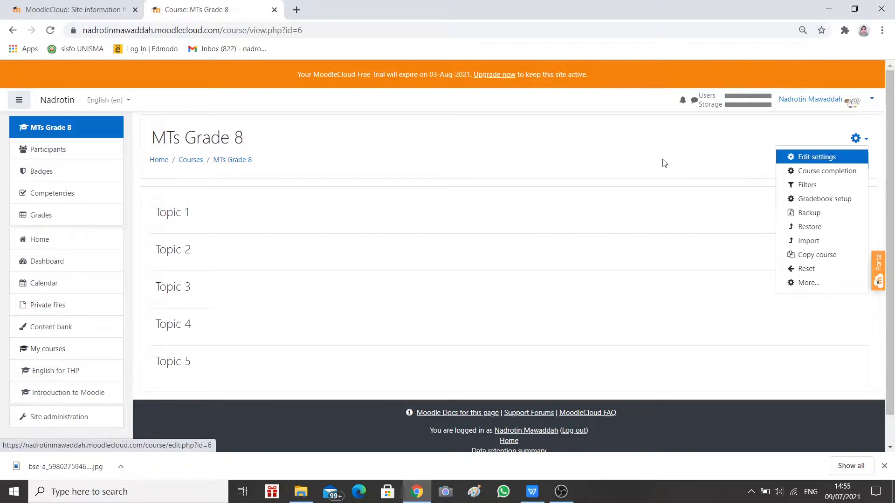
{"action": "left_click", "coordinate": [663, 161]}
{"action": "left_click", "coordinate": [835, 165]}
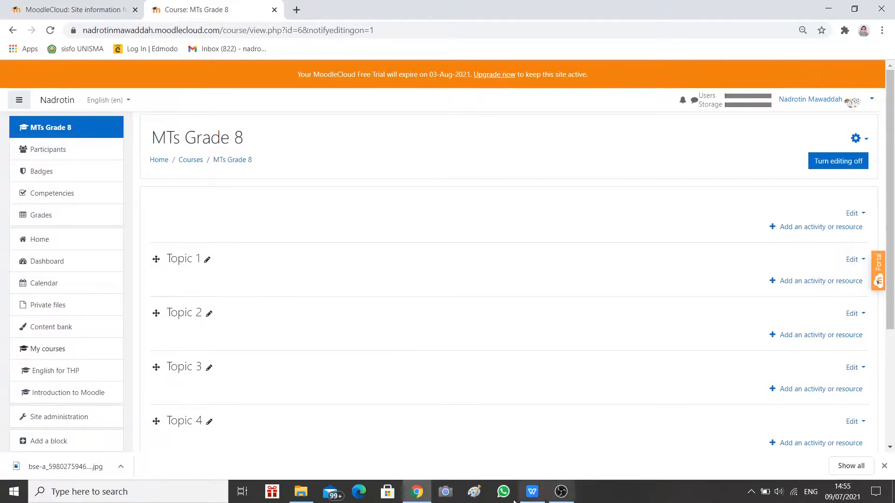
Review the planned activities for each topic and the checklist of activity types in PLANNING.docx
{"action": "left_click", "coordinate": [531, 492]}
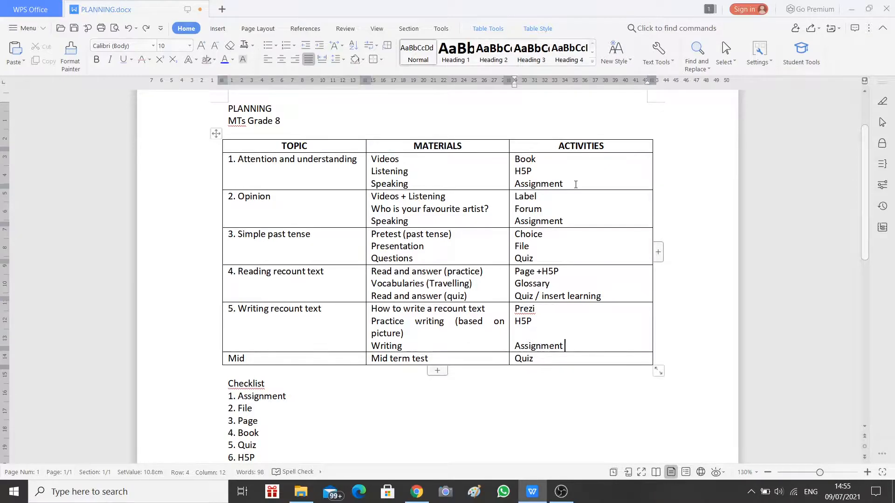
{"action": "scroll", "coordinate": [380, 399], "scroll_direction": "down", "scroll_amount": 2}
{"action": "scroll", "coordinate": [380, 399], "scroll_direction": "up", "scroll_amount": 1}
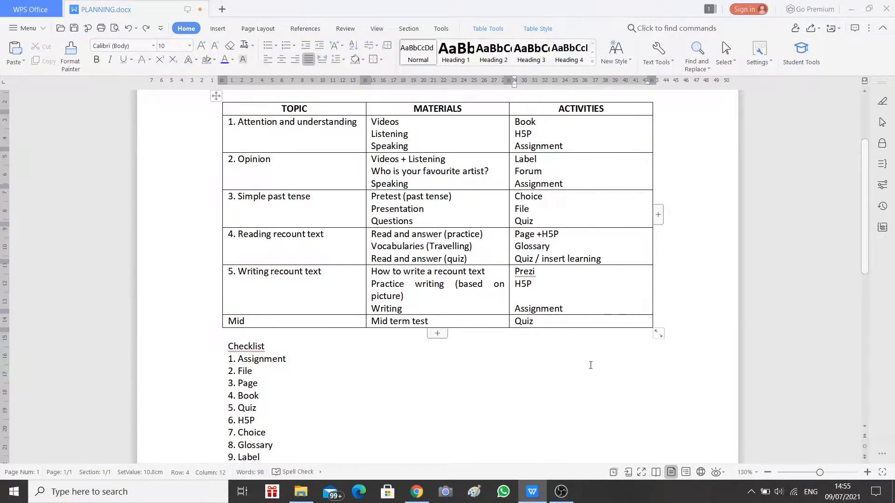
{"action": "scroll", "coordinate": [361, 452], "scroll_direction": "down", "scroll_amount": 1}
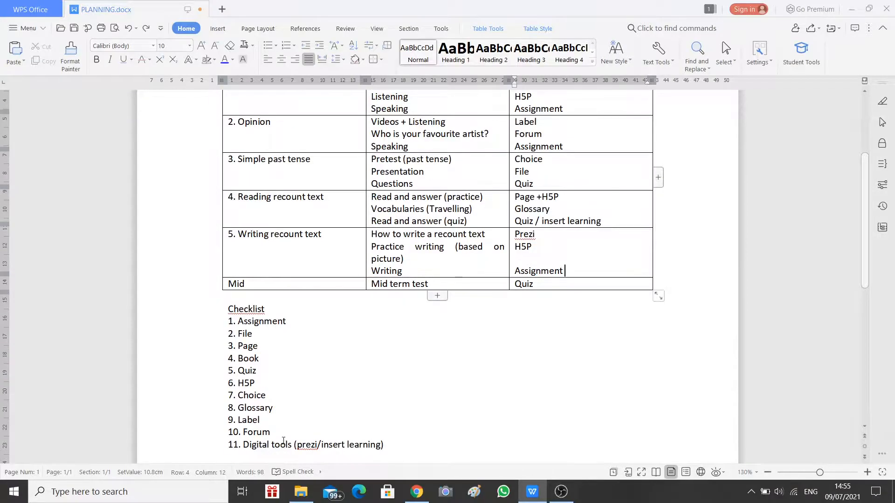
{"action": "left_click_drag", "start_coordinate": [266, 425], "coordinate": [238, 321]}
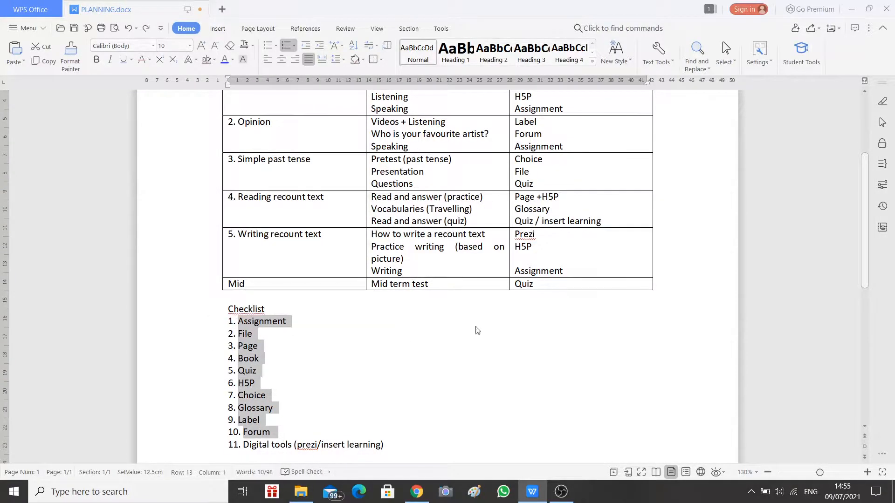
{"action": "scroll", "coordinate": [583, 245], "scroll_direction": "up", "scroll_amount": 1}
{"action": "left_click", "coordinate": [587, 221]}
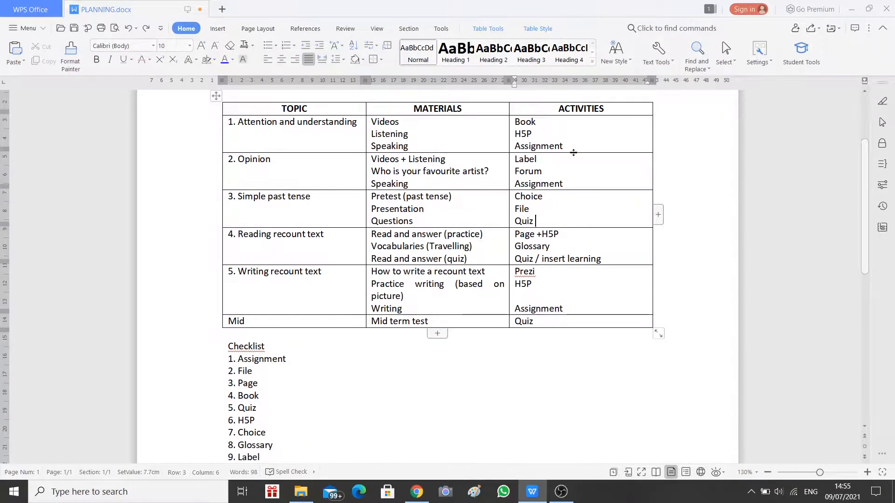
{"action": "left_click", "coordinate": [569, 188]}
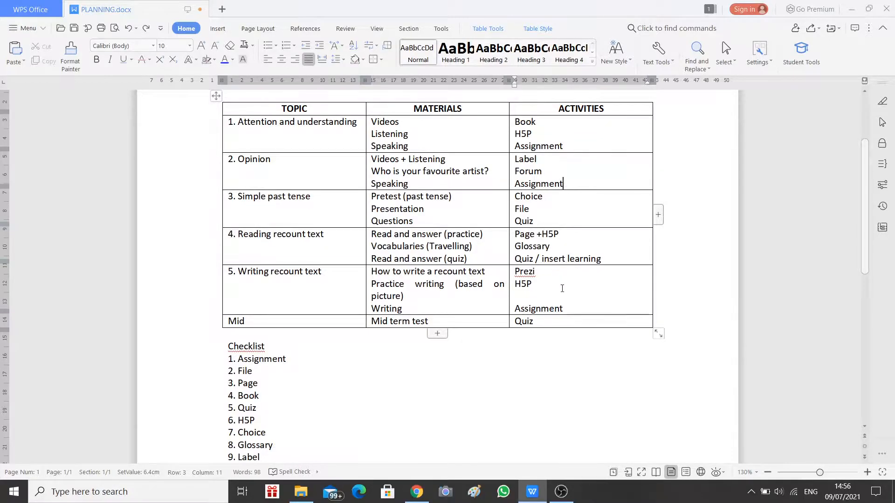
{"action": "left_click", "coordinate": [566, 308]}
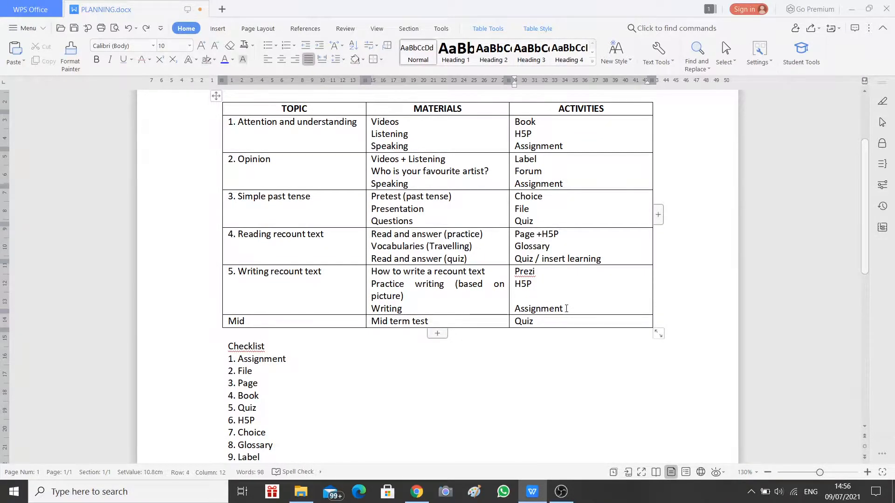
{"action": "scroll", "coordinate": [455, 381], "scroll_direction": "down", "scroll_amount": 1}
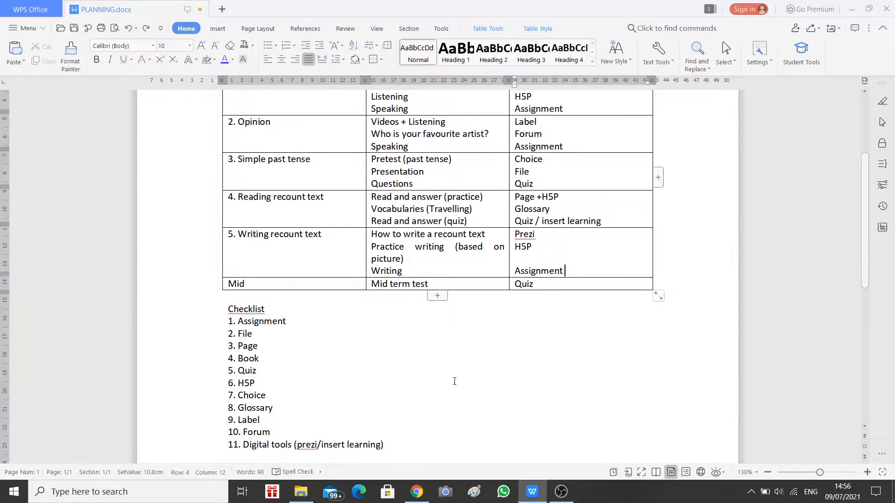
{"action": "scroll", "coordinate": [455, 382], "scroll_direction": "up", "scroll_amount": 1}
{"action": "scroll", "coordinate": [454, 382], "scroll_direction": "down", "scroll_amount": 1}
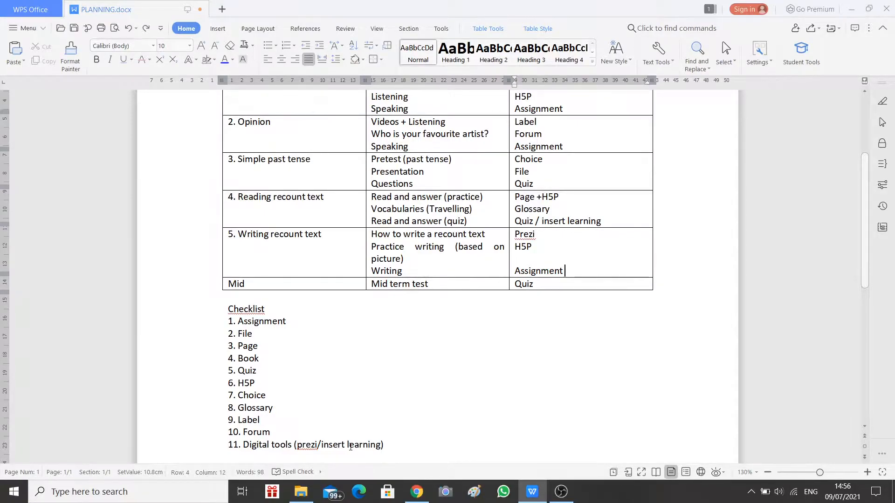
{"action": "scroll", "coordinate": [340, 444], "scroll_direction": "up", "scroll_amount": 3}
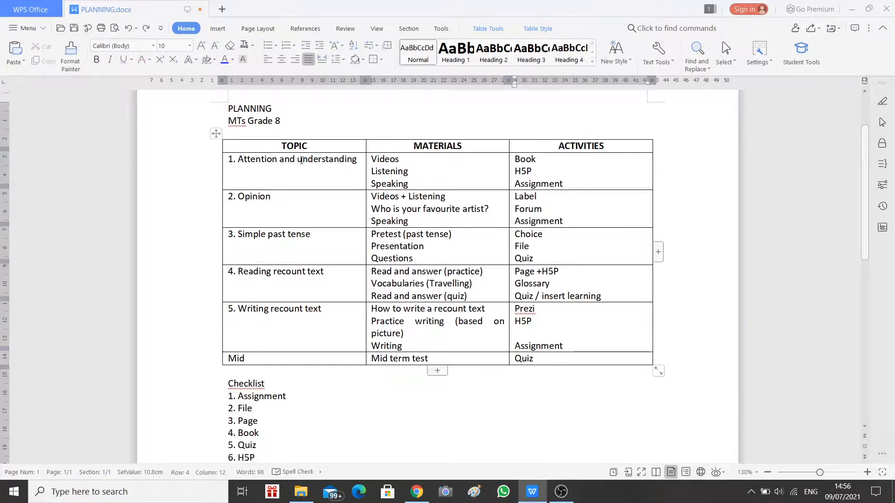
Return to the MTs Grade 8 course page in Chrome and turn its editing mode off and back on
{"action": "left_click", "coordinate": [416, 492]}
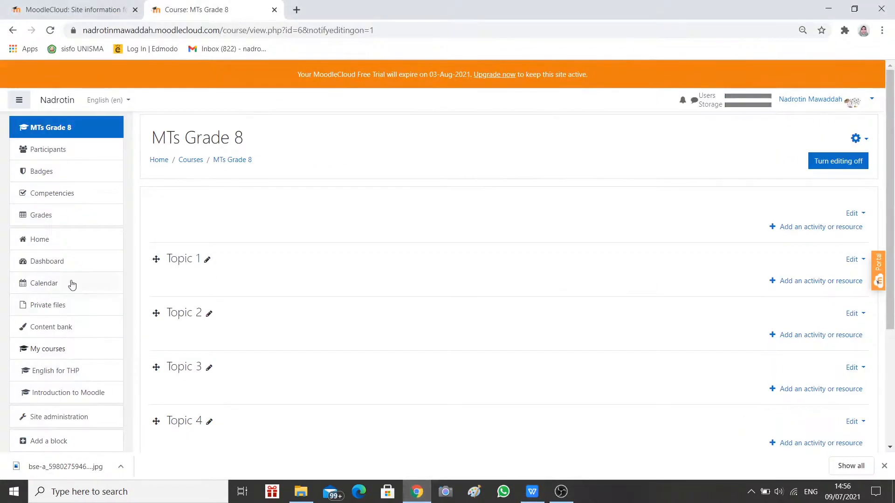
{"action": "left_click", "coordinate": [837, 162]}
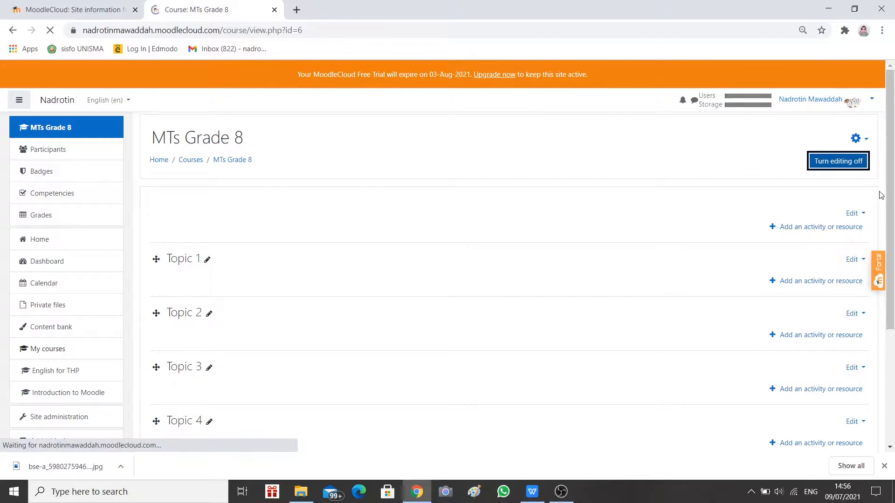
{"action": "left_click", "coordinate": [841, 169]}
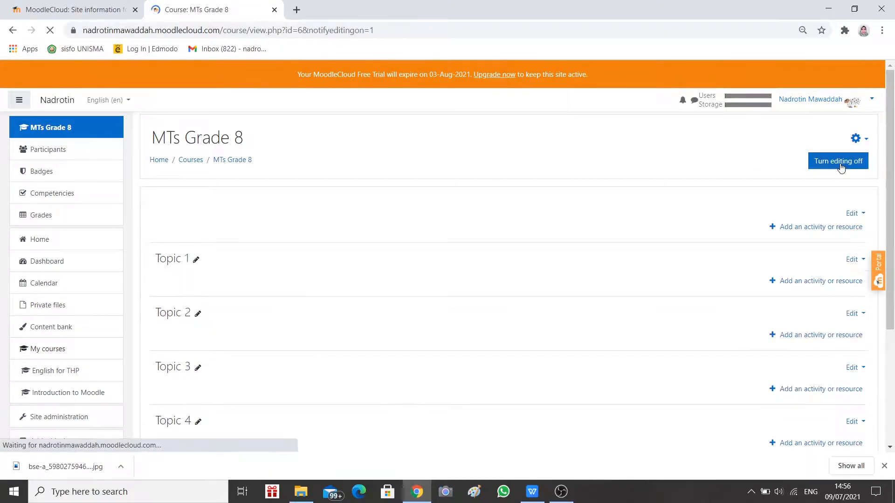
Rename the Topic 1 section as "Attention and Understanding"
{"action": "left_click", "coordinate": [207, 260]}
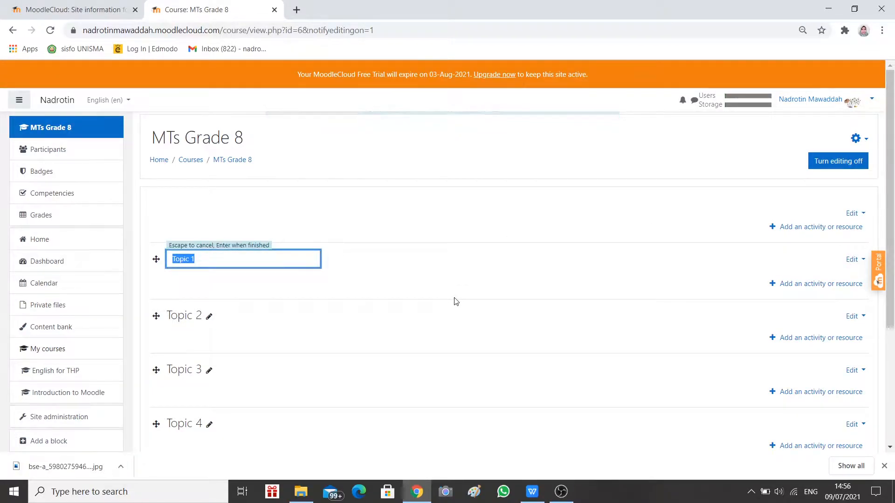
{"action": "type", "text": "and"}
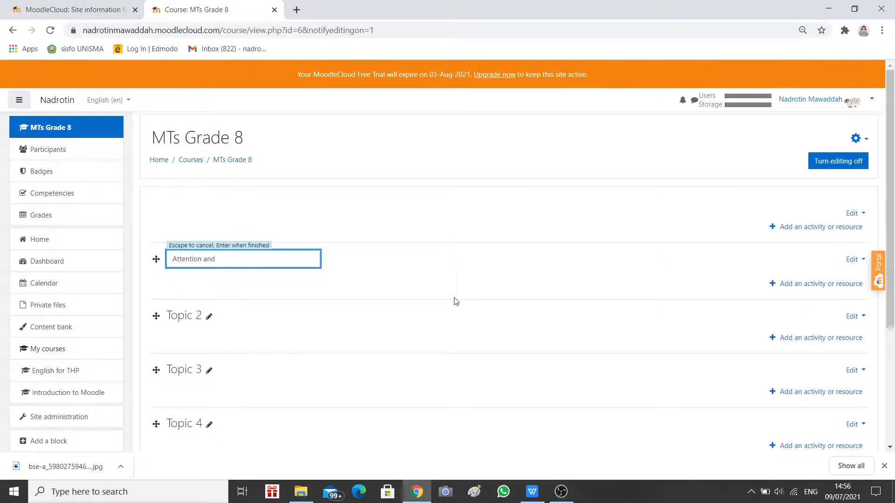
{"action": "key", "text": "ctrl+plus"}
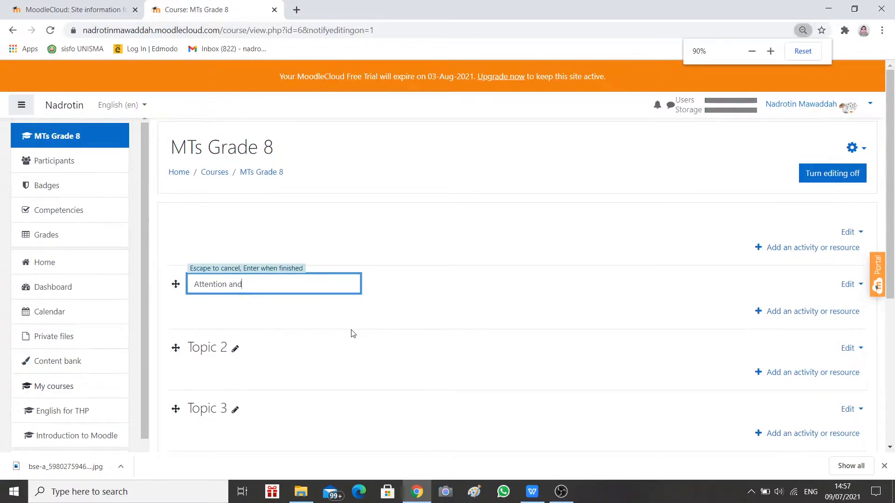
{"action": "type", "text": "erstan"}
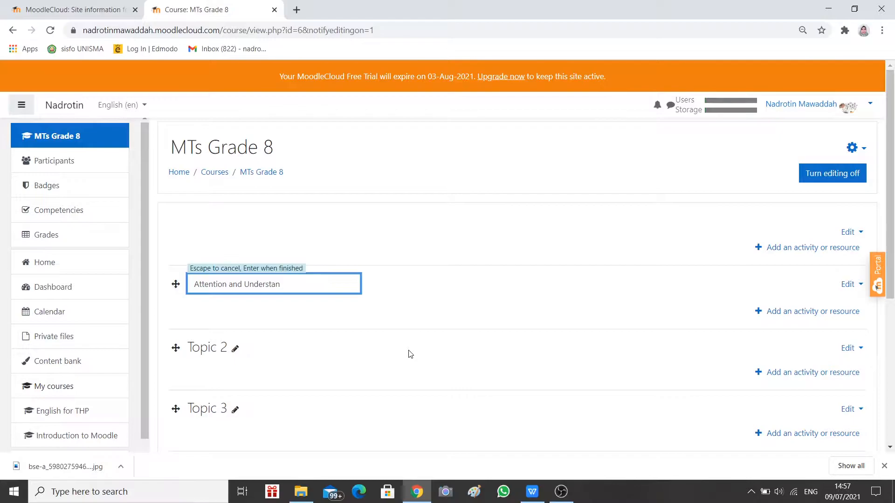
{"action": "type", "text": "ding"}
{"action": "key", "text": "Return"}
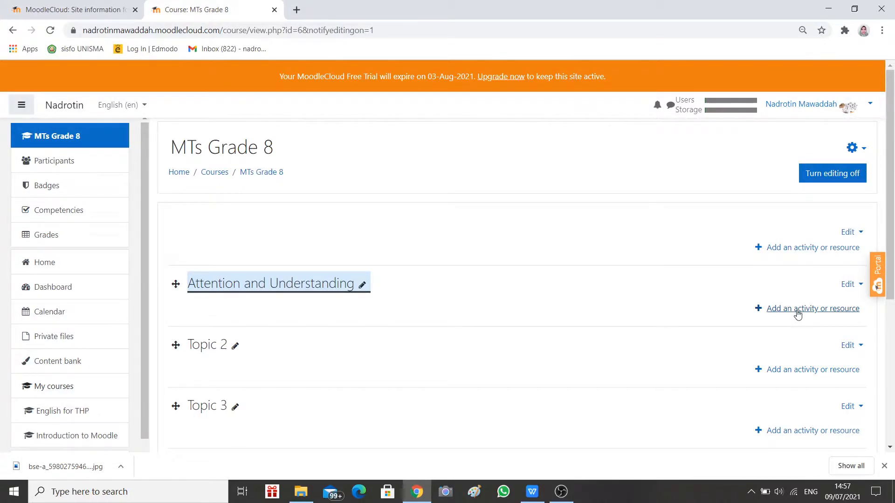
Check the activity planned for the first topic in PLANNING.docx, and start adding a Book to the Attention and Understanding section
{"action": "left_click", "coordinate": [532, 492]}
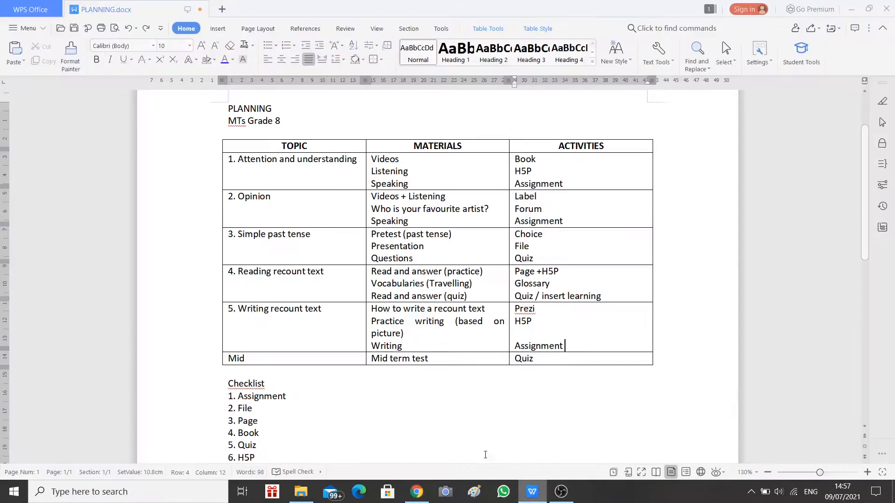
{"action": "left_click", "coordinate": [418, 498]}
{"action": "left_click", "coordinate": [805, 315]}
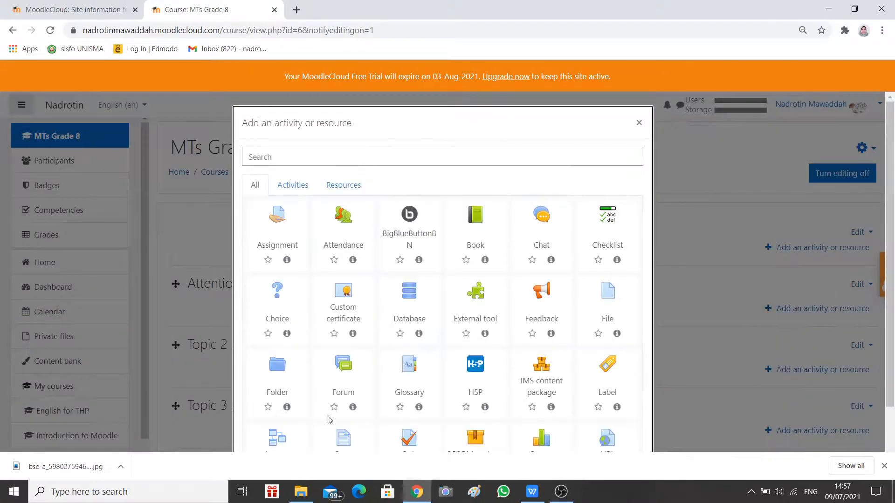
{"action": "scroll", "coordinate": [376, 349], "scroll_direction": "down", "scroll_amount": 2}
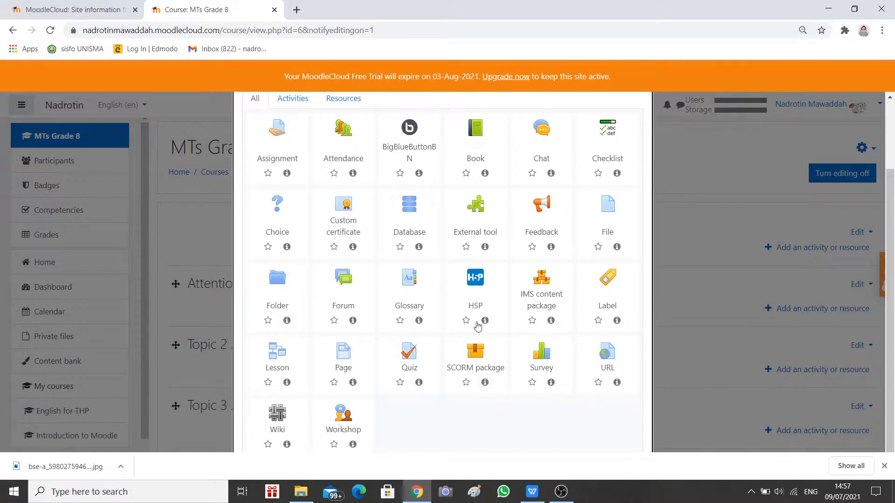
{"action": "scroll", "coordinate": [482, 326], "scroll_direction": "up", "scroll_amount": 2}
{"action": "left_click", "coordinate": [476, 190]}
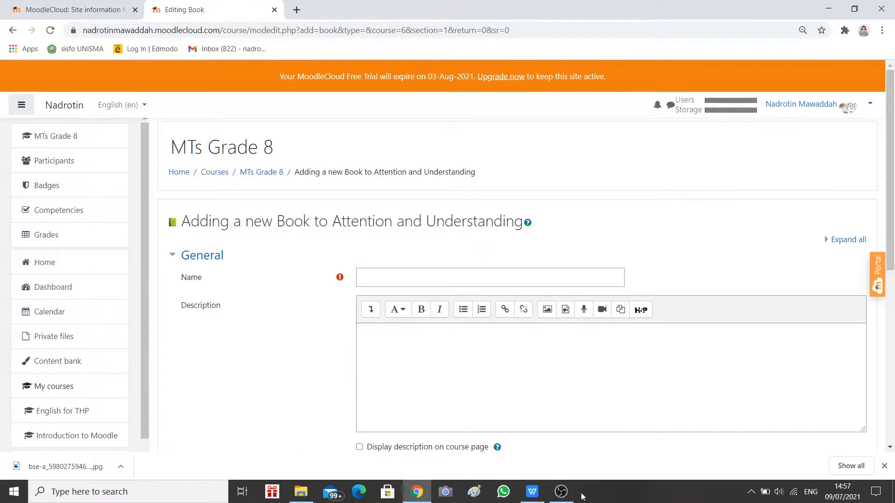
Switch to File Explorer and open the book document from the TOPIC 1 folder inside MOODLE
{"action": "mouse_move", "coordinate": [535, 499]}
{"action": "left_click", "coordinate": [541, 456]}
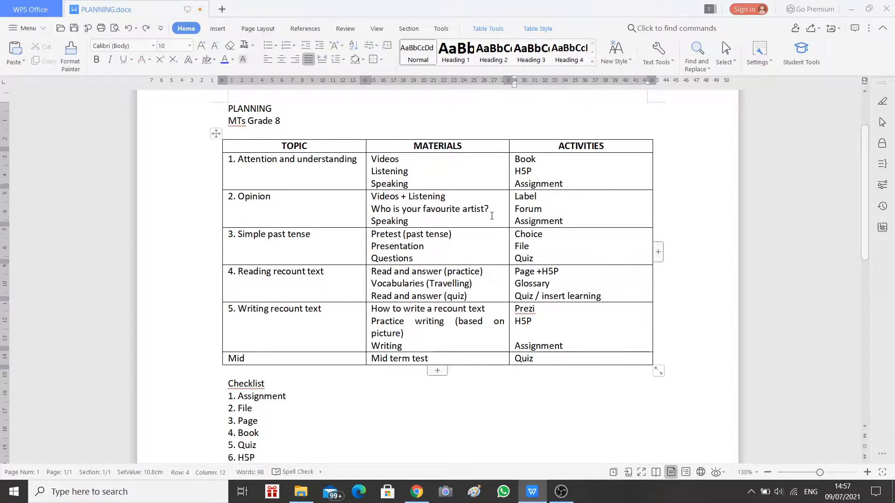
{"action": "left_click", "coordinate": [301, 492]}
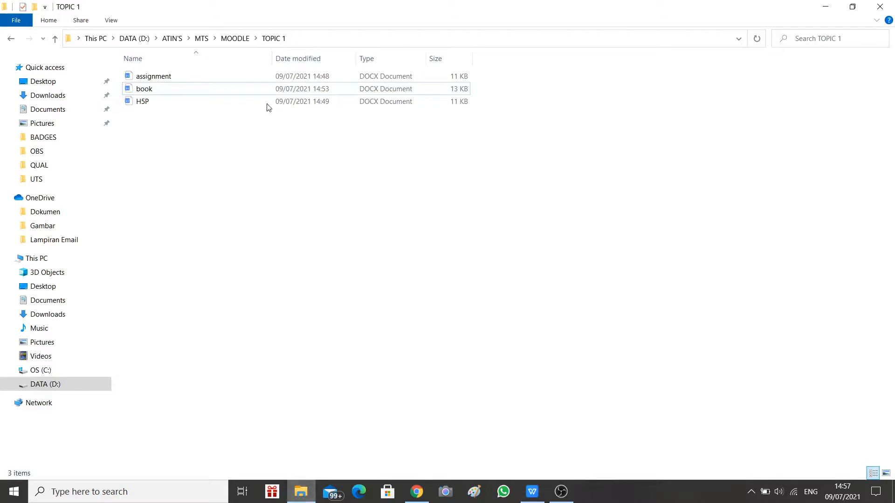
{"action": "left_click", "coordinate": [235, 39]}
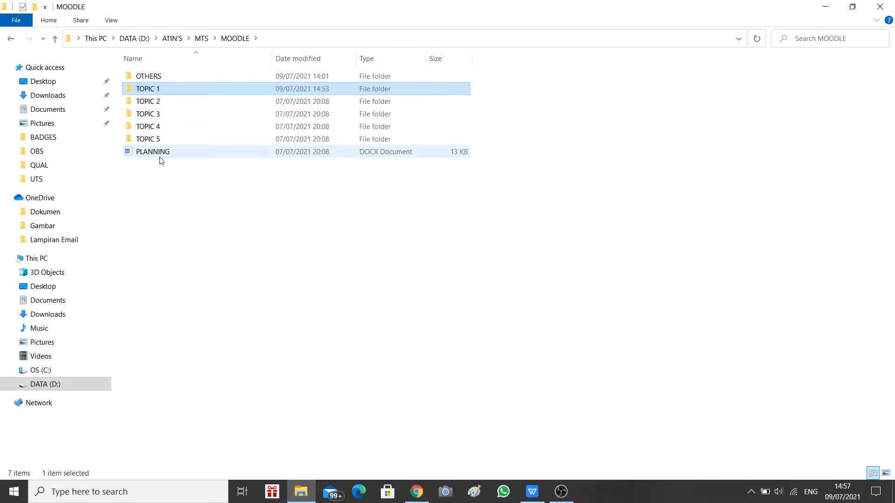
{"action": "double_click", "coordinate": [154, 92]}
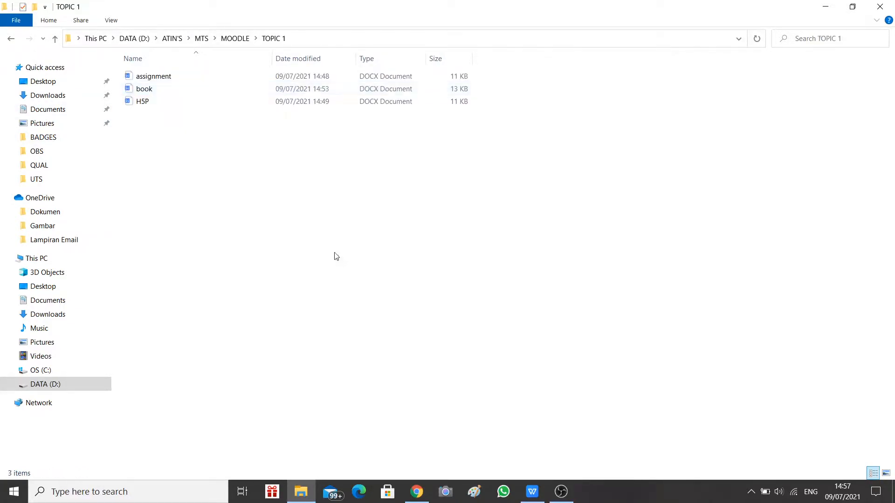
{"action": "left_click", "coordinate": [146, 93]}
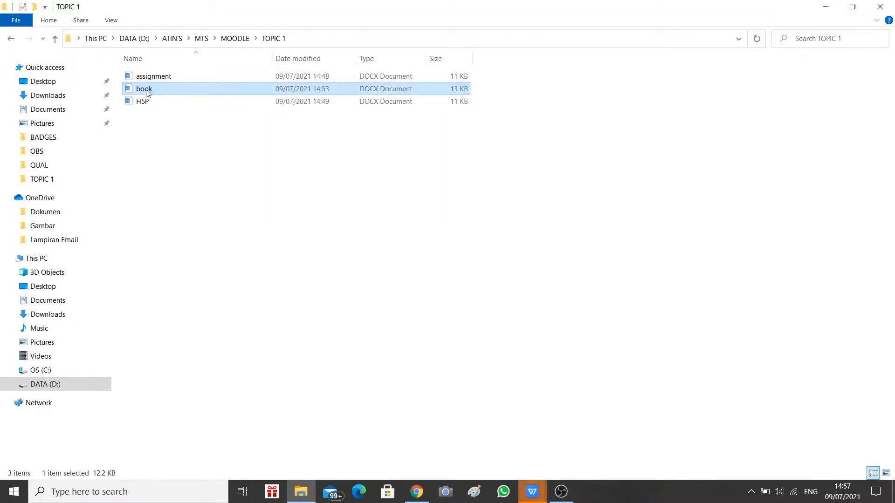
{"action": "left_click", "coordinate": [535, 492]}
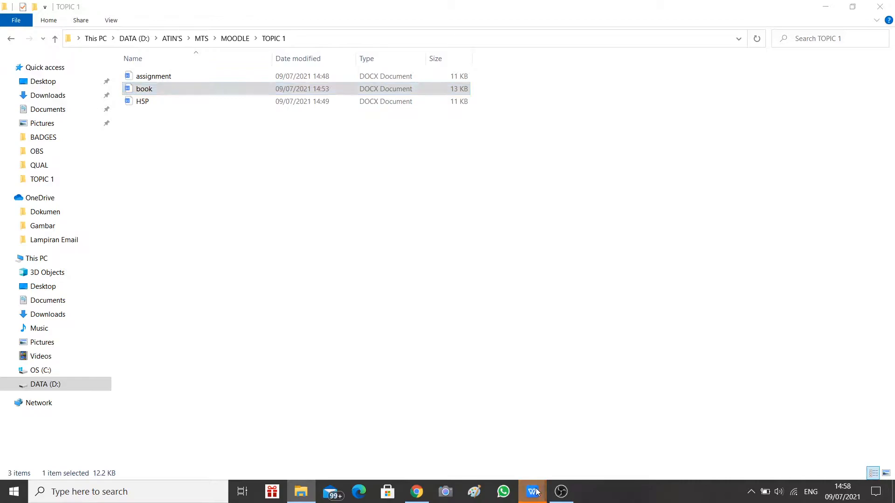
Bring up book.docx and insert an empty line above its first numbered heading
{"action": "left_click", "coordinate": [572, 446]}
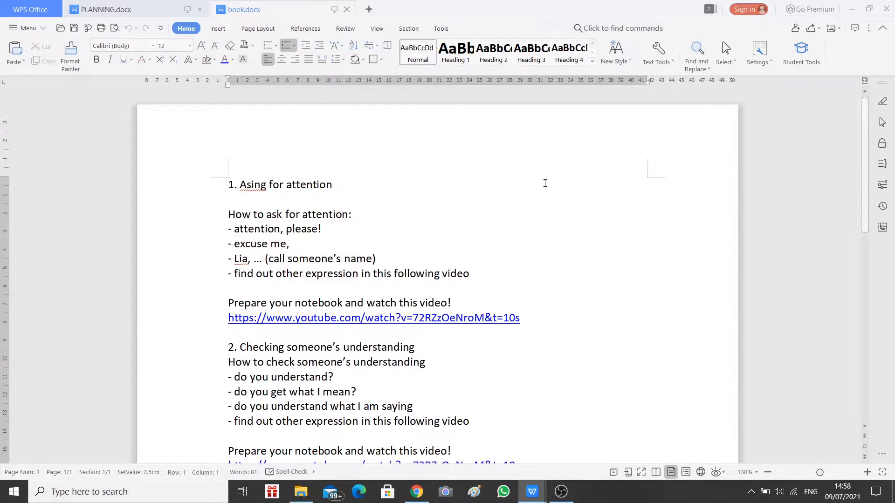
{"action": "key", "text": "Return"}
{"action": "key", "text": "Up"}
{"action": "key", "text": "BackSpace"}
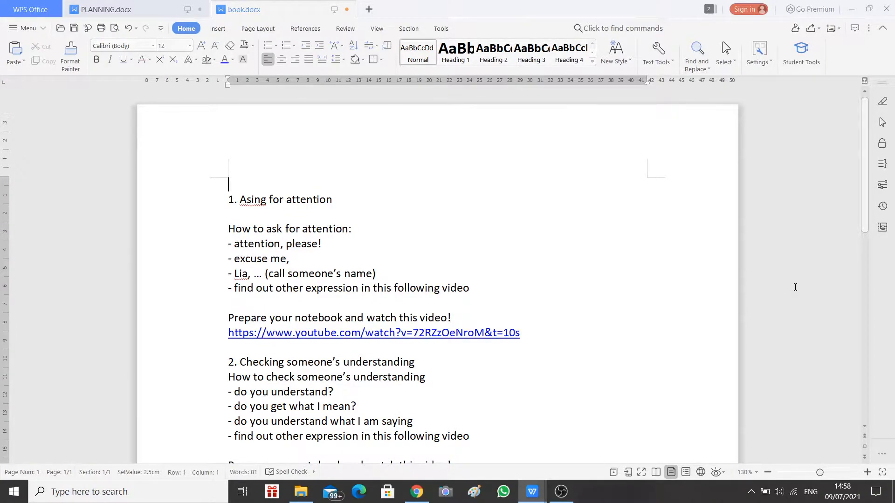
{"action": "type", "text": "attention and"}
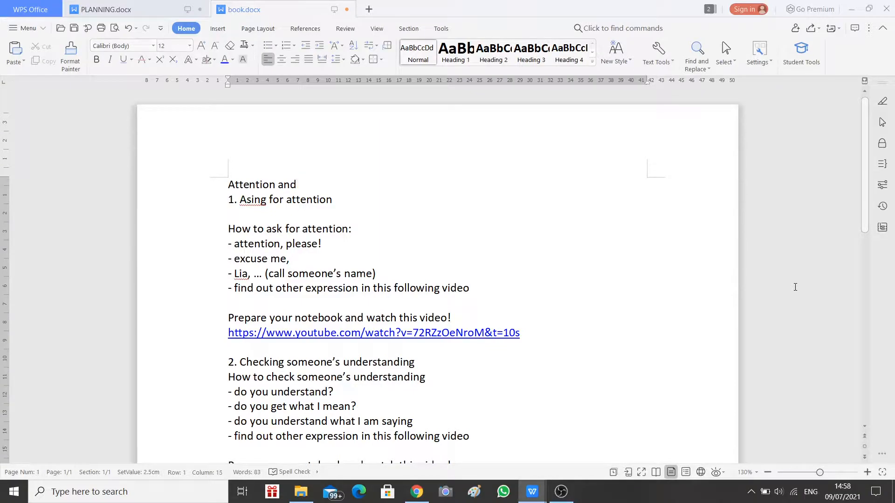
{"action": "key", "text": "BackSpace"}
{"action": "key", "text": "BackSpace"}
{"action": "key", "text": "BackSpace"}
{"action": "key", "text": "BackSpace"}
{"action": "key", "text": "BackSpace"}
{"action": "key", "text": "BackSpace"}
{"action": "key", "text": "BackSpace"}
{"action": "key", "text": "BackSpace"}
{"action": "key", "text": "BackSpace"}
{"action": "key", "text": "BackSpace"}
{"action": "key", "text": "BackSpace"}
{"action": "key", "text": "BackSpace"}
{"action": "key", "text": "BackSpace"}
{"action": "key", "text": "BackSpace"}
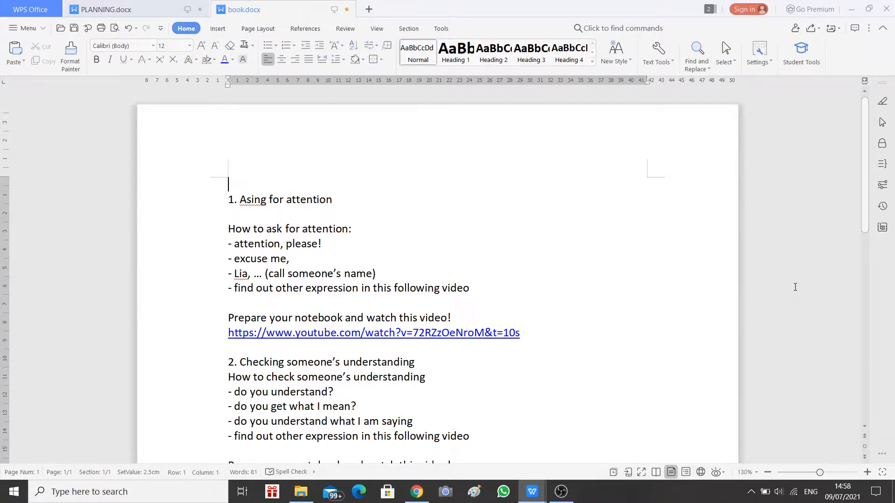
{"action": "type", "text": "Asking for attentio"}
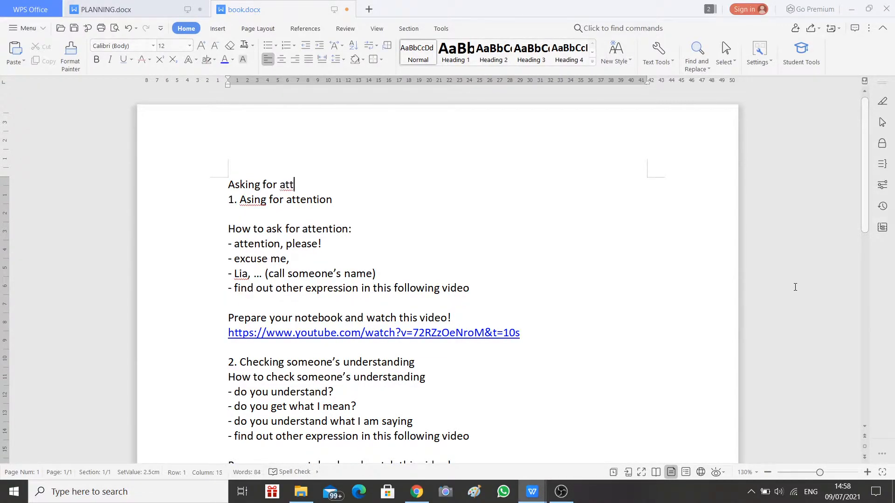
{"action": "key", "text": "BackSpace"}
{"action": "key", "text": "BackSpace"}
{"action": "key", "text": "BackSpace"}
{"action": "key", "text": "BackSpace"}
{"action": "key", "text": "BackSpace"}
{"action": "key", "text": "BackSpace"}
{"action": "key", "text": "BackSpace"}
{"action": "key", "text": "BackSpace"}
{"action": "key", "text": "BackSpace"}
{"action": "key", "text": "BackSpace"}
{"action": "key", "text": "BackSpace"}
{"action": "key", "text": "BackSpace"}
{"action": "key", "text": "BackSpace"}
{"action": "key", "text": "BackSpace"}
{"action": "key", "text": "BackSpace"}
{"action": "key", "text": "BackSpace"}
{"action": "key", "text": "BackSpace"}
{"action": "key", "text": "BackSpace"}
{"action": "key", "text": "BackSpace"}
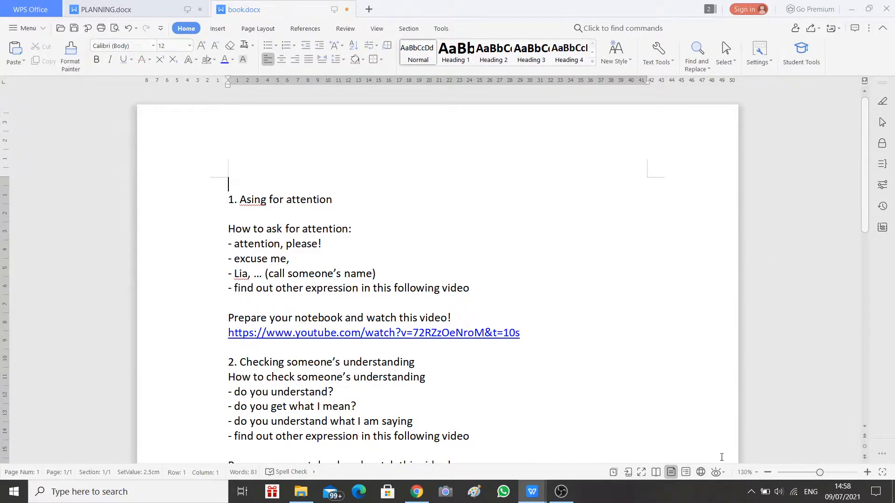
Switch to Chrome and name the new Book "Asking for attention and checking someone's understanding"
{"action": "left_click", "coordinate": [416, 492]}
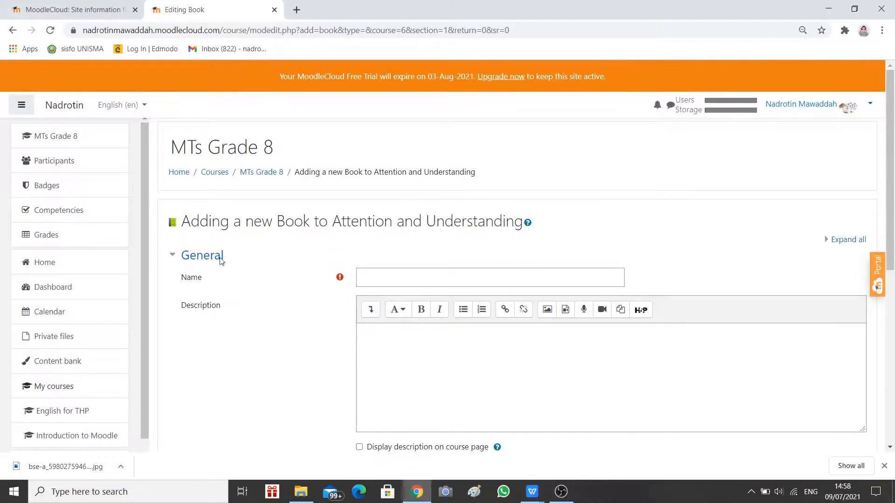
{"action": "left_click", "coordinate": [393, 278]}
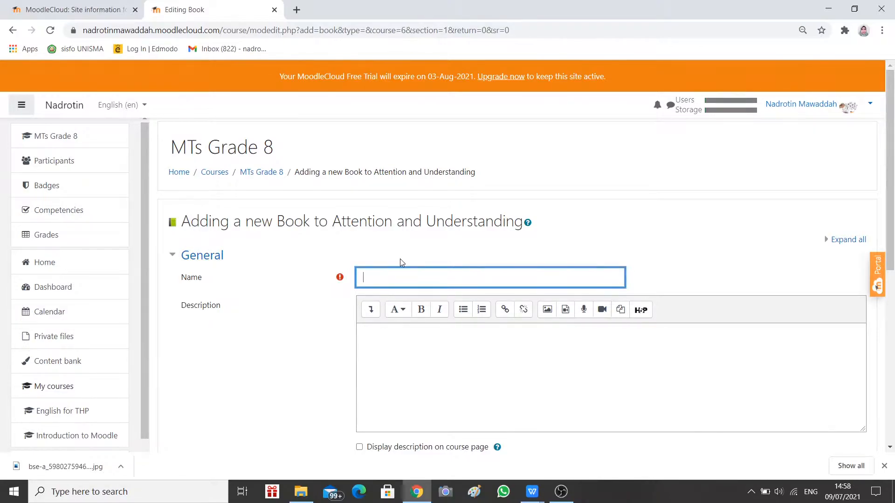
{"action": "type", "text": "As"}
{"action": "key", "text": "BackSpace"}
{"action": "key", "text": "BackSpace"}
{"action": "key", "text": "BackSpace"}
{"action": "key", "text": "BackSpace"}
{"action": "type", "text": "ntion and checking someo"}
{"action": "key", "text": "BackSpace"}
{"action": "type", "text": "one"}
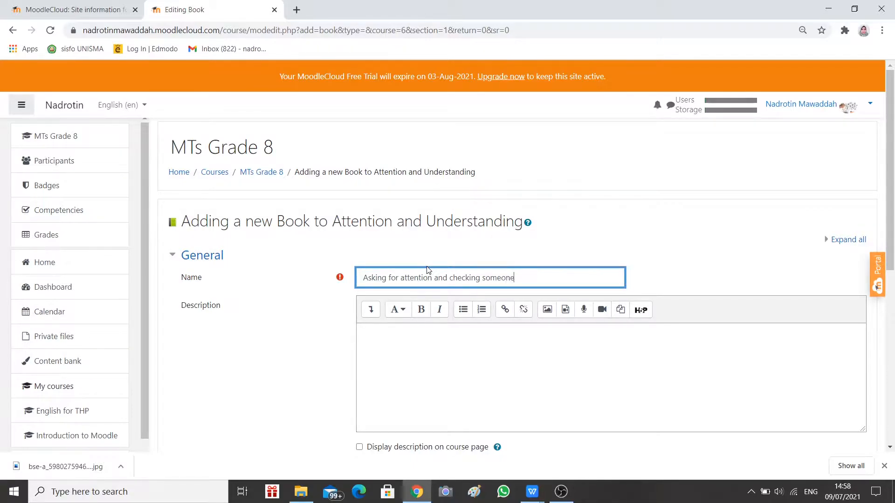
{"action": "type", "text": "s's underst"}
{"action": "type", "text": "andng"}
{"action": "type", "text": "ing"}
Set the Book's completion tracking to "Show activity as complete when conditions are met", and save and display the Book
{"action": "scroll", "coordinate": [458, 370], "scroll_direction": "down", "scroll_amount": 3}
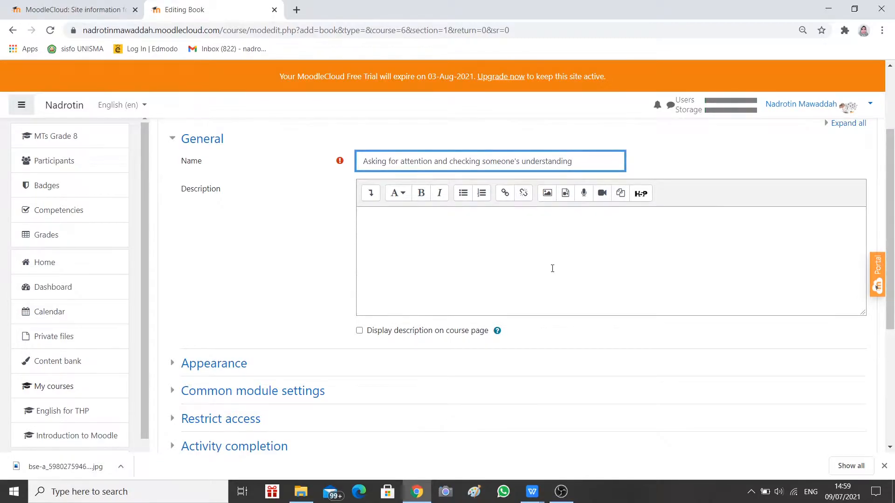
{"action": "scroll", "coordinate": [454, 284], "scroll_direction": "down", "scroll_amount": 3}
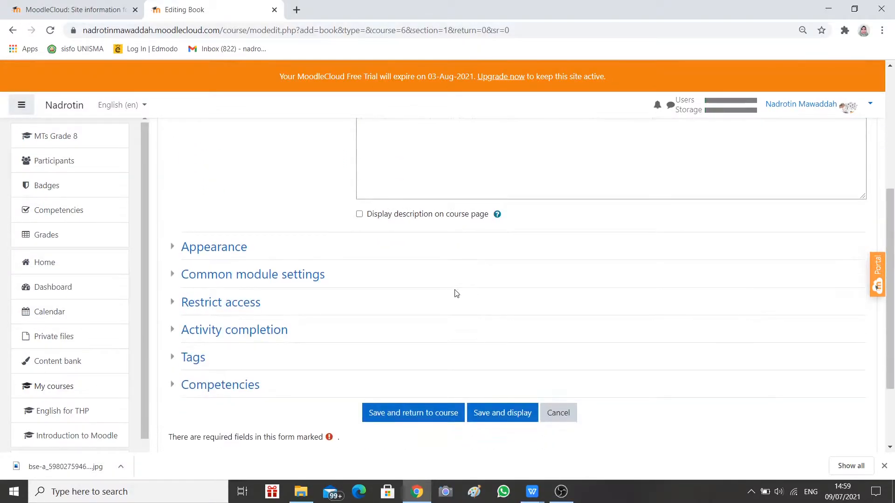
{"action": "left_click", "coordinate": [171, 333]}
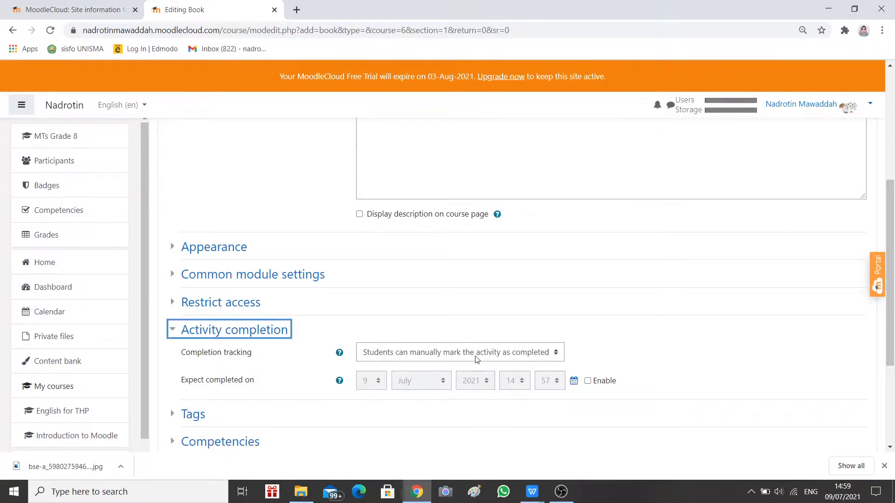
{"action": "left_click", "coordinate": [401, 359]}
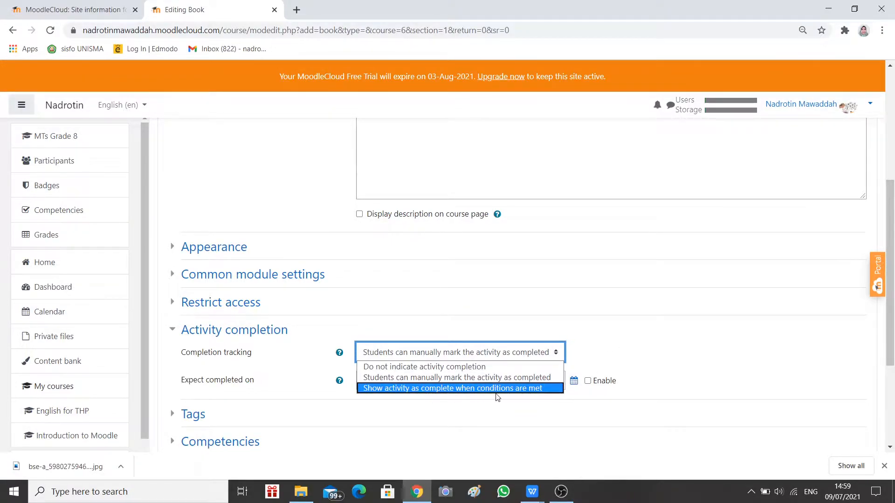
{"action": "left_click", "coordinate": [528, 392]}
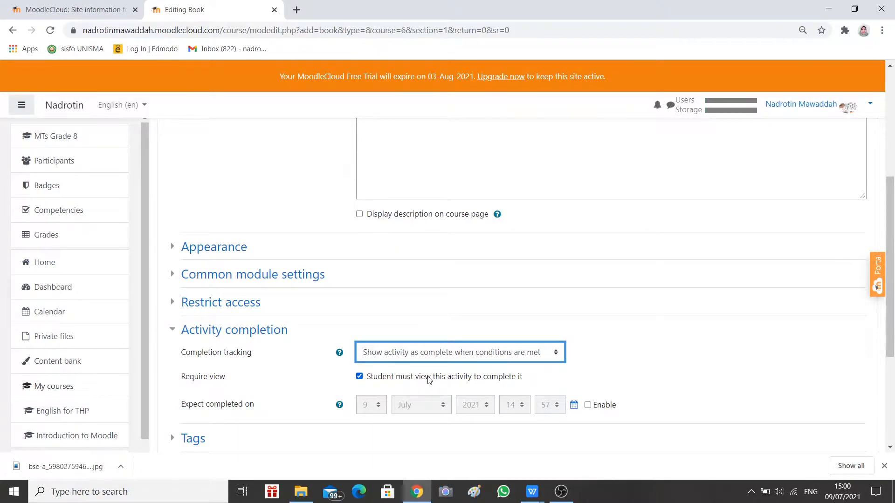
{"action": "scroll", "coordinate": [428, 380], "scroll_direction": "down", "scroll_amount": 3}
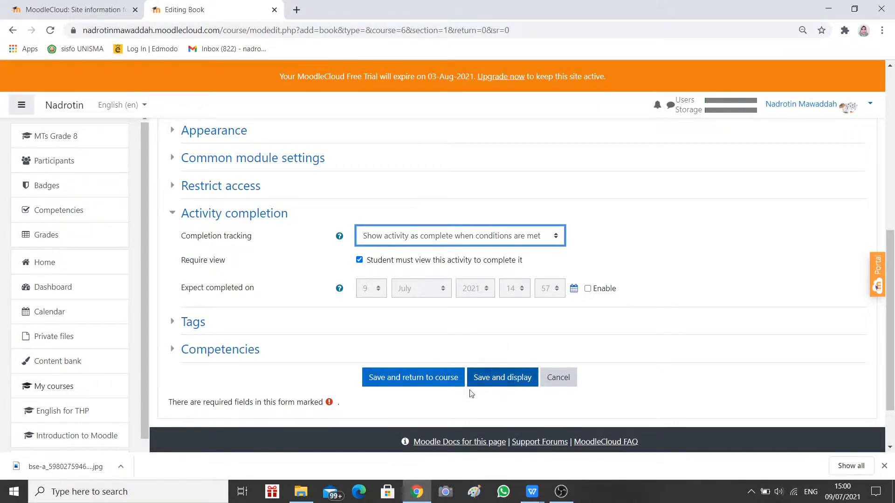
{"action": "left_click", "coordinate": [498, 385]}
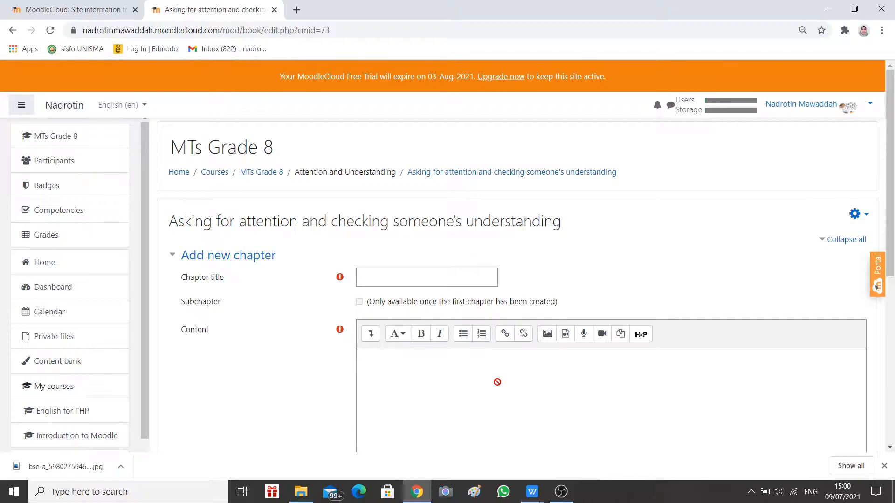
Copy the first heading's text from book.docx and use it in Chrome as the chapter title "Asing for attention"
{"action": "left_click", "coordinate": [532, 492]}
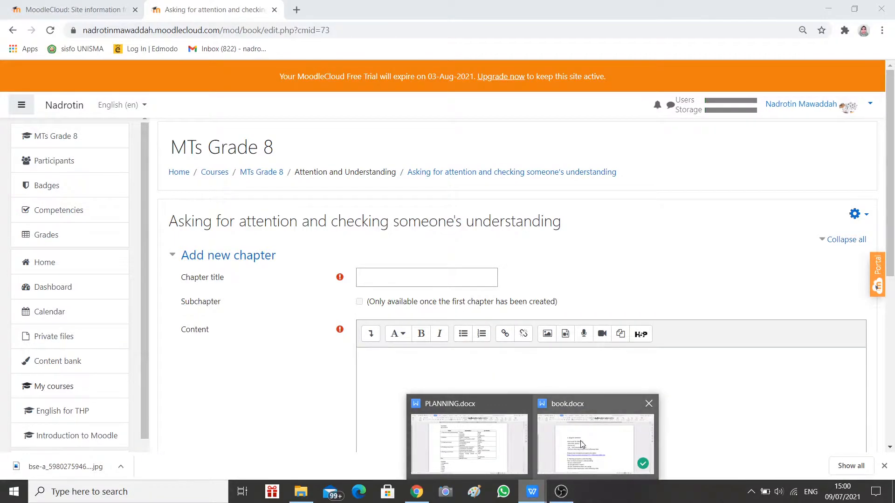
{"action": "left_click", "coordinate": [581, 444]}
{"action": "left_click_drag", "start_coordinate": [231, 201], "coordinate": [212, 200]}
{"action": "left_click", "coordinate": [329, 199]}
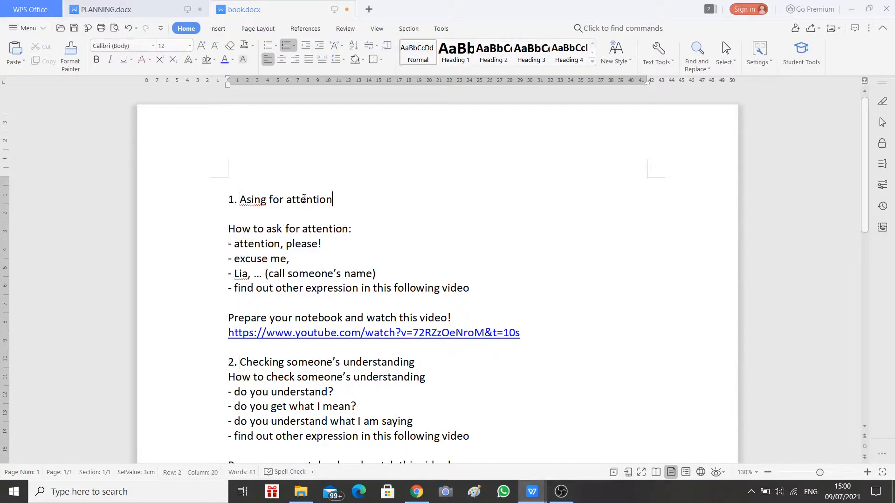
{"action": "triple_click", "coordinate": [327, 199]}
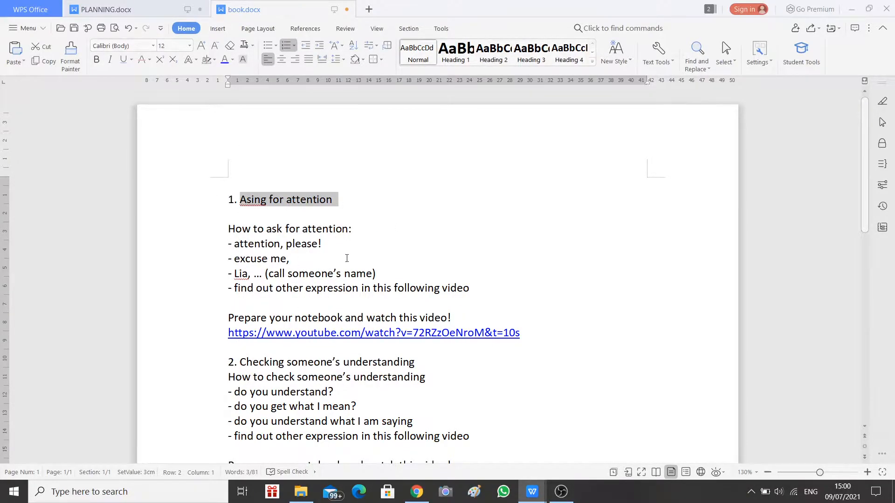
{"action": "key", "text": "alt+shift+Right"}
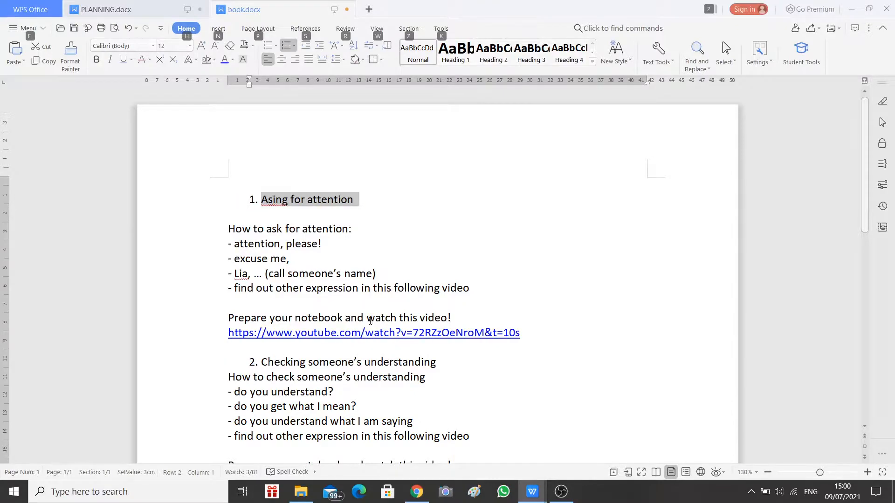
{"action": "key", "text": "ctrl+z"}
{"action": "mouse_move", "coordinate": [533, 491]}
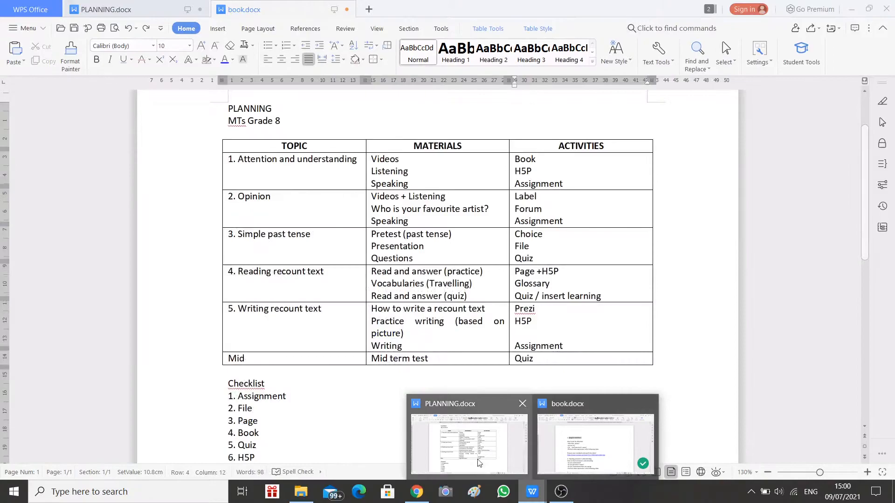
{"action": "left_click", "coordinate": [417, 492]}
{"action": "left_click", "coordinate": [369, 279]}
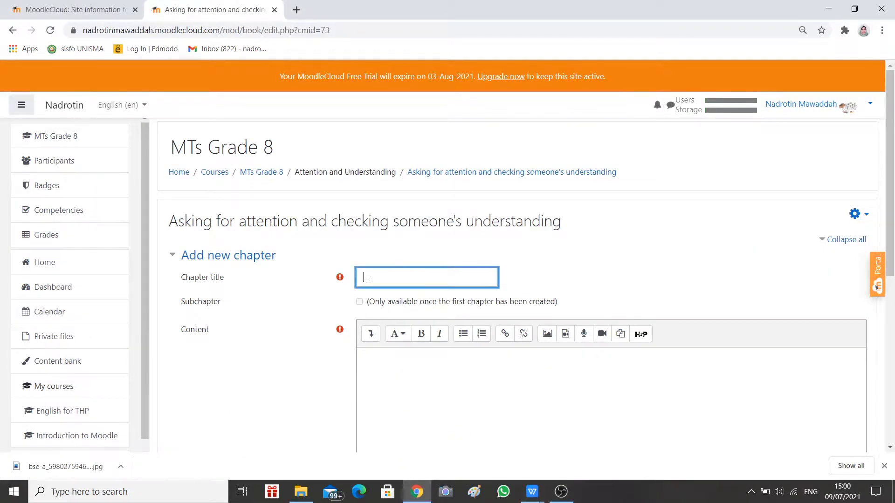
{"action": "type", "text": "1Asing for attention"}
{"action": "key", "text": "BackSpace"}
Copy the book.docx text from "How to ask for attention:" through "Prepare your notebook and watch this video!" into the chapter content in Chrome
{"action": "scroll", "coordinate": [300, 413], "scroll_direction": "down", "scroll_amount": 3}
{"action": "scroll", "coordinate": [299, 410], "scroll_direction": "up", "scroll_amount": 1}
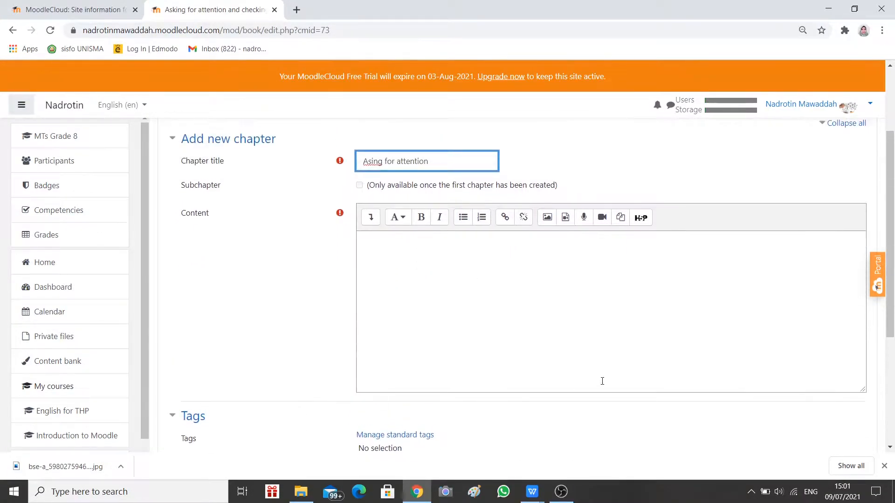
{"action": "mouse_move", "coordinate": [535, 494]}
{"action": "left_click", "coordinate": [597, 447]}
{"action": "left_click_drag", "start_coordinate": [474, 282], "coordinate": [228, 228]}
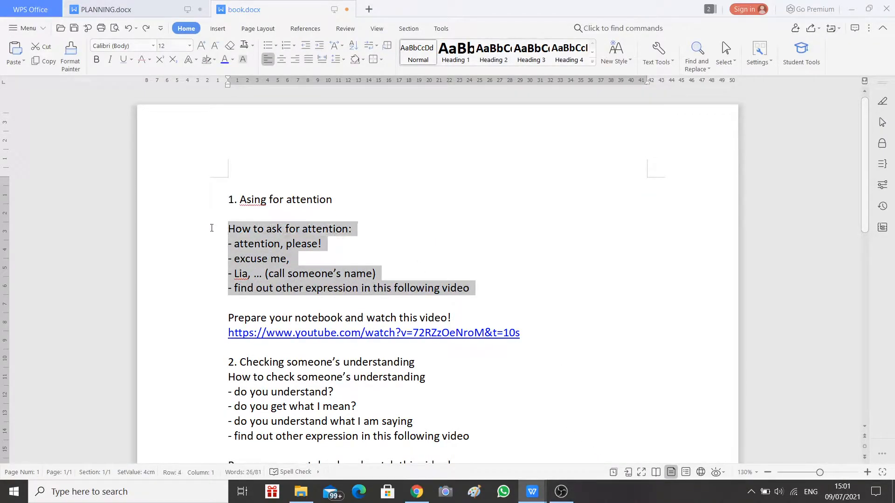
{"action": "left_click", "coordinate": [285, 289]}
{"action": "left_click_drag", "start_coordinate": [452, 318], "coordinate": [228, 228]}
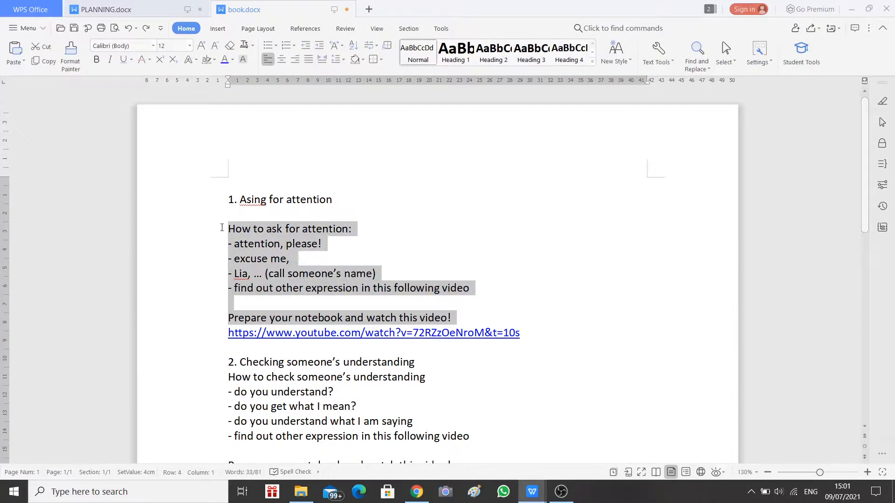
{"action": "right_click", "coordinate": [278, 258]}
{"action": "left_click", "coordinate": [318, 279]}
{"action": "left_click", "coordinate": [417, 492]}
{"action": "left_click", "coordinate": [384, 248]}
{"action": "key", "text": "ctrl+v"}
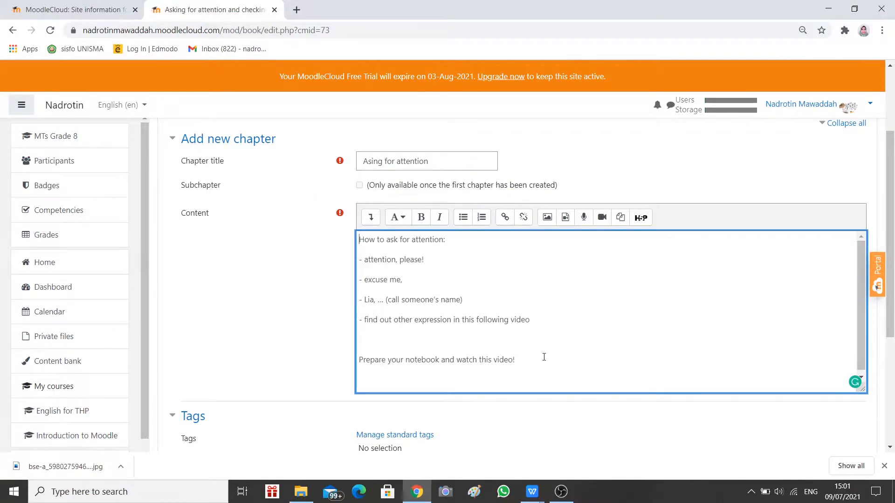
Turn the four expression lines in the chapter content into a bulleted list and remove their leading dashes
{"action": "left_click_drag", "start_coordinate": [534, 321], "coordinate": [363, 257]}
{"action": "left_click", "coordinate": [463, 217]}
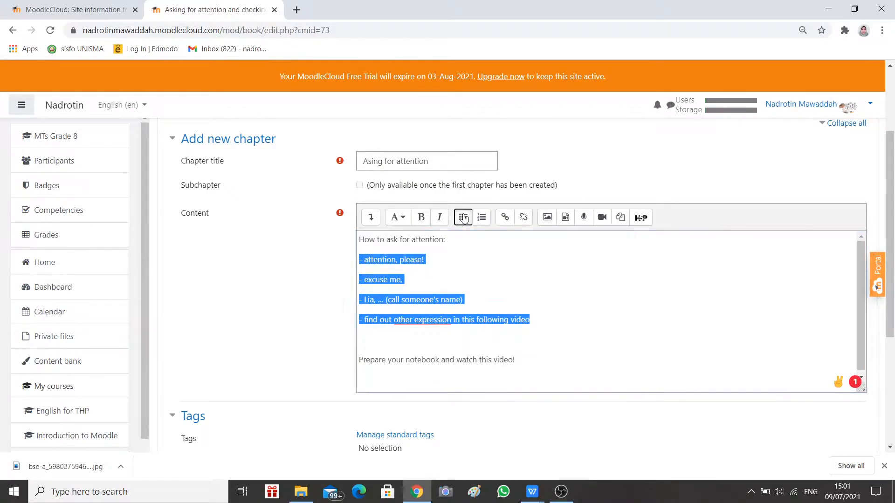
{"action": "key", "text": "Left"}
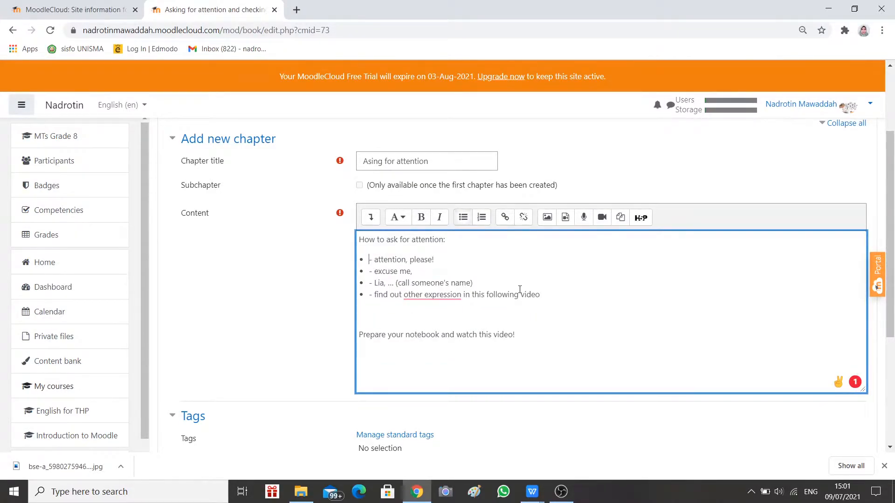
{"action": "key", "text": "Delete"}
{"action": "key", "text": "Delete"}
{"action": "left_click", "coordinate": [368, 271]}
{"action": "key", "text": "Delete"}
{"action": "key", "text": "Delete"}
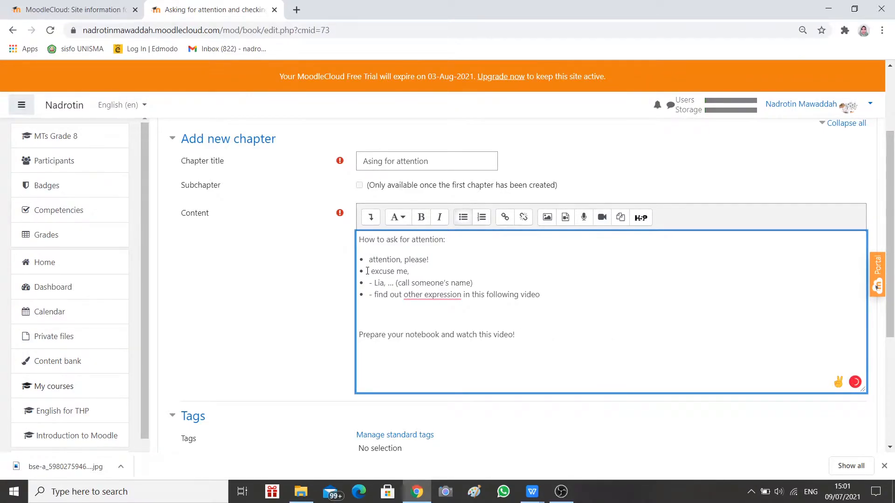
{"action": "left_click", "coordinate": [370, 283]}
{"action": "key", "text": "Delete"}
{"action": "key", "text": "Delete"}
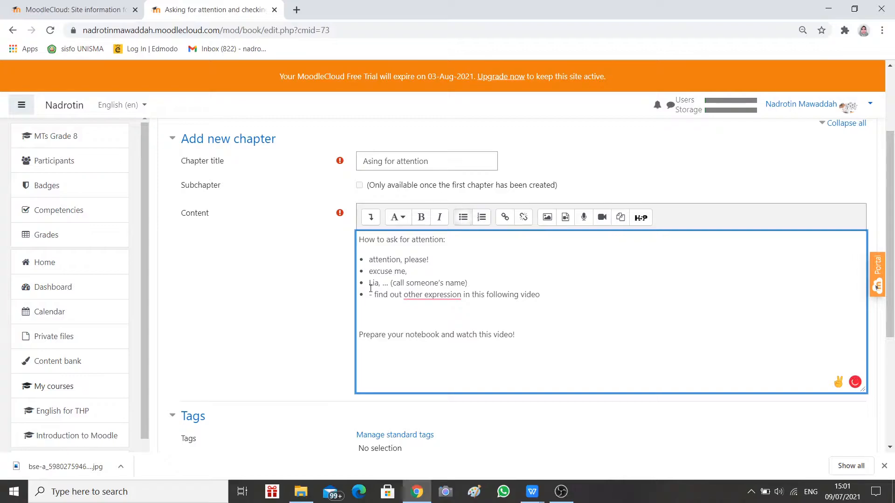
{"action": "left_click", "coordinate": [369, 294]}
{"action": "key", "text": "Delete"}
{"action": "key", "text": "Delete"}
Delete the blank line after the bulleted list and make "Prepare your notebook and watch this video!" bold
{"action": "left_click", "coordinate": [369, 326]}
{"action": "key", "text": "Delete"}
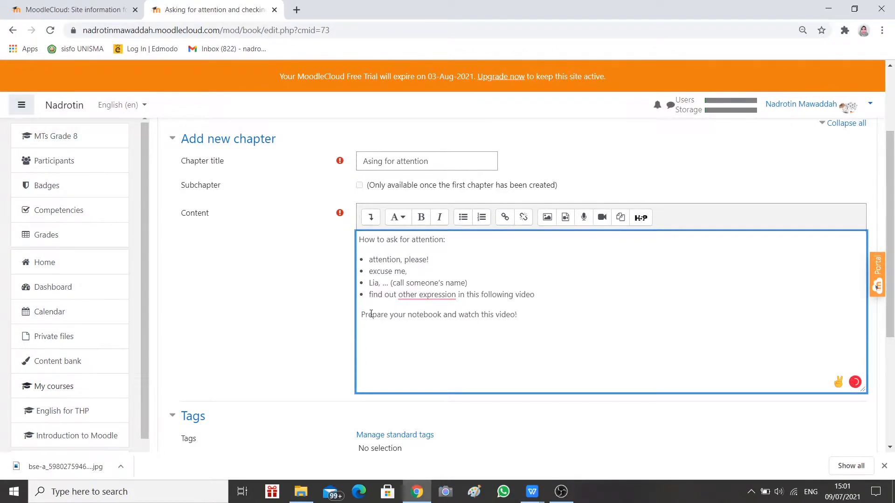
{"action": "left_click_drag", "start_coordinate": [517, 315], "coordinate": [364, 317]}
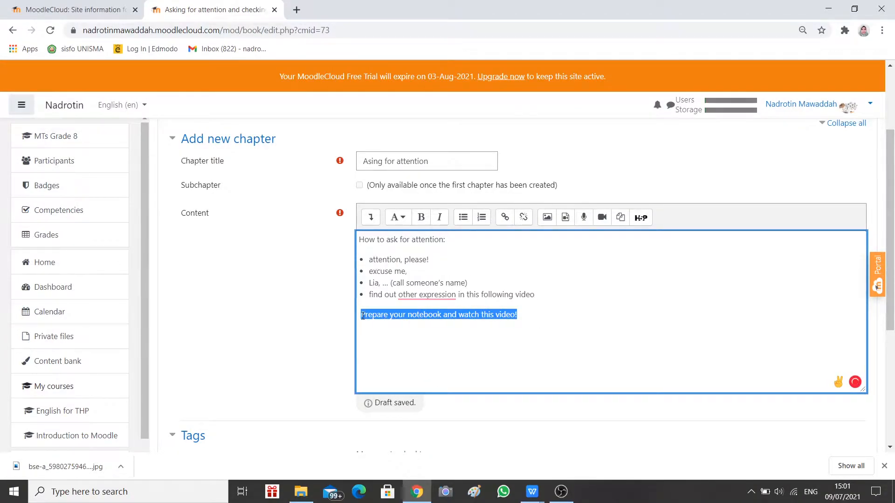
{"action": "left_click", "coordinate": [421, 218]}
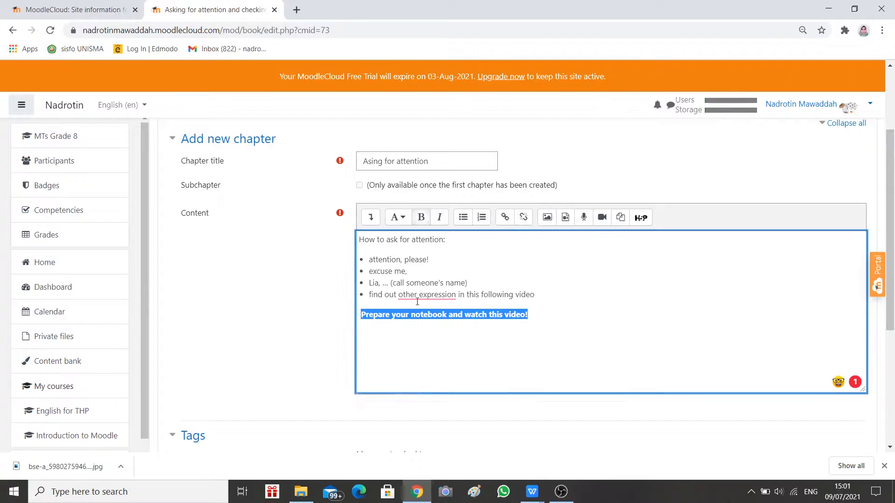
{"action": "left_click", "coordinate": [577, 345]}
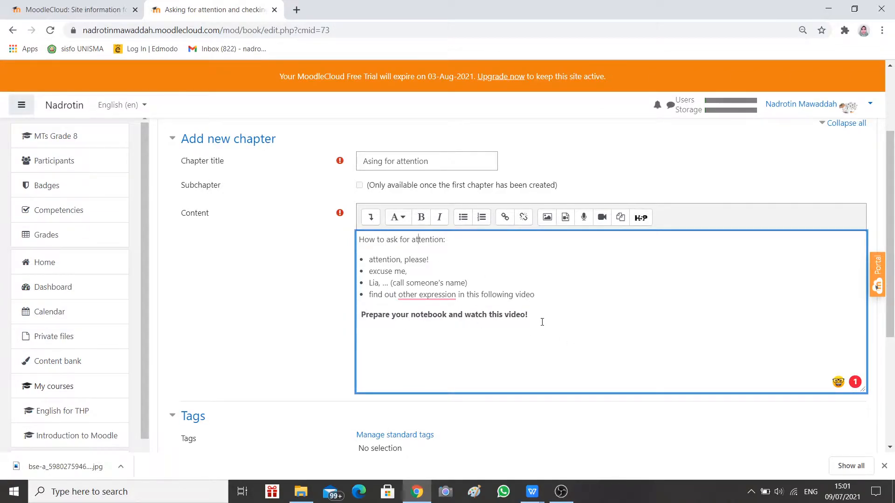
Correct "other expression" to "other expressions" in the last bullet of the chapter content using the Grammarly suggestion
{"action": "mouse_move", "coordinate": [425, 293]}
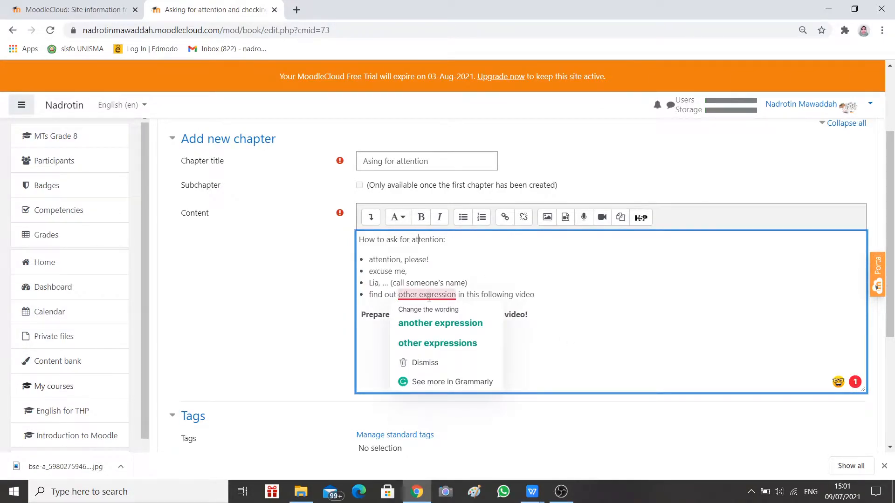
{"action": "left_click", "coordinate": [441, 342]}
{"action": "left_click", "coordinate": [547, 314]}
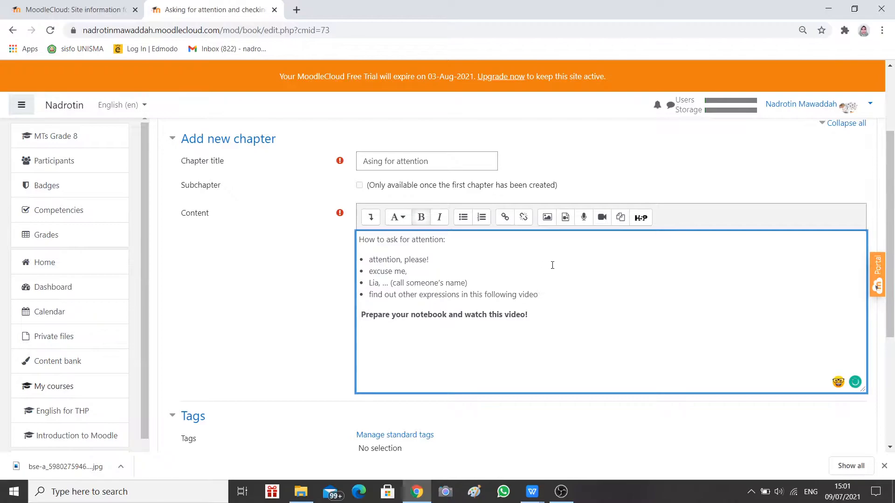
Open YouTube in a new browser tab, open "Contoh Percakapan Asking and Giving Attention" from the watch history, and pause it
{"action": "left_click", "coordinate": [296, 9]}
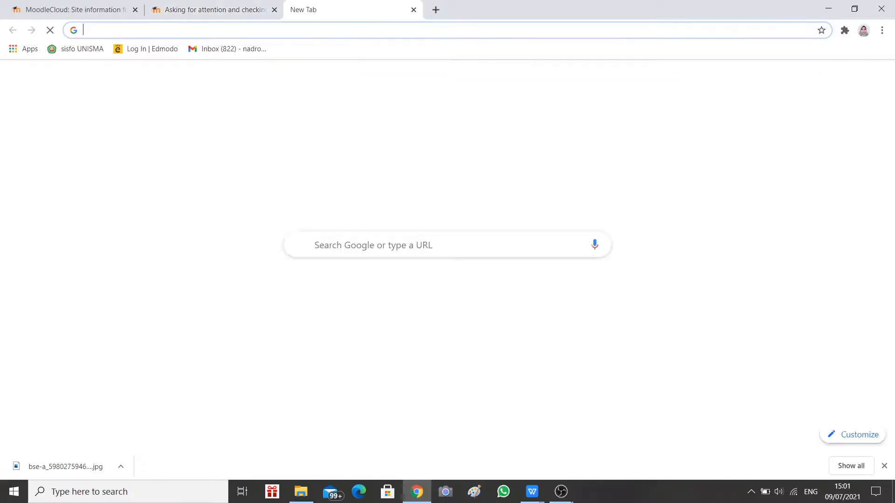
{"action": "left_click", "coordinate": [384, 303]}
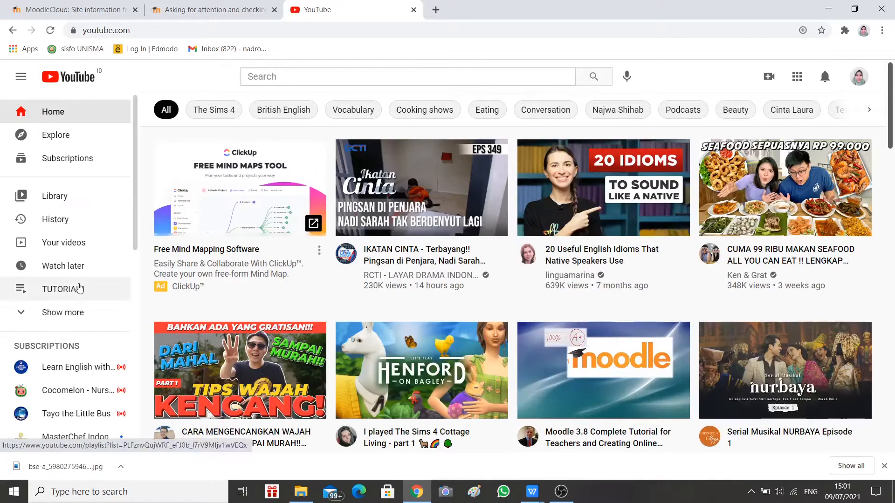
{"action": "left_click", "coordinate": [56, 219]}
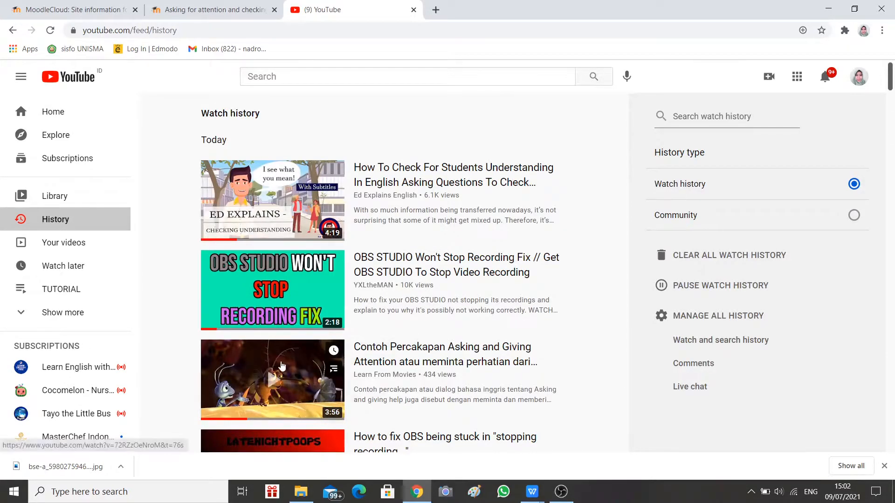
{"action": "left_click", "coordinate": [282, 367]}
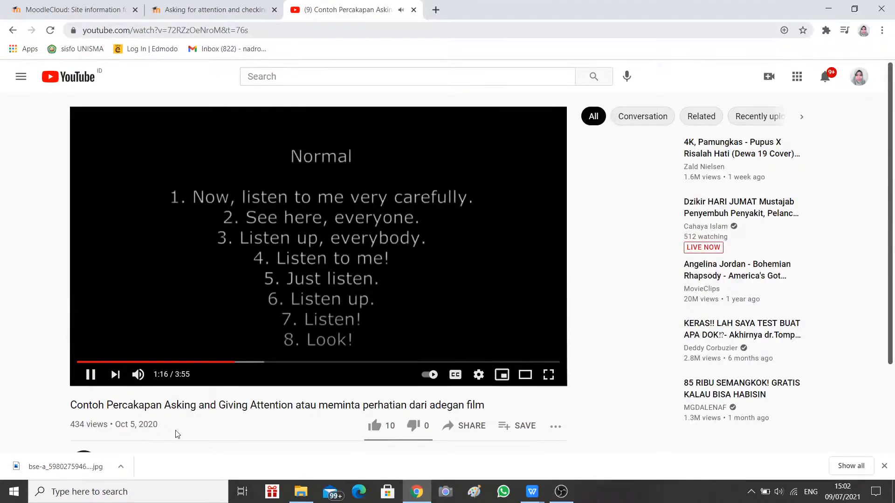
{"action": "left_click", "coordinate": [90, 375]}
Copy the full web address of the paused YouTube video
{"action": "left_click", "coordinate": [258, 31]}
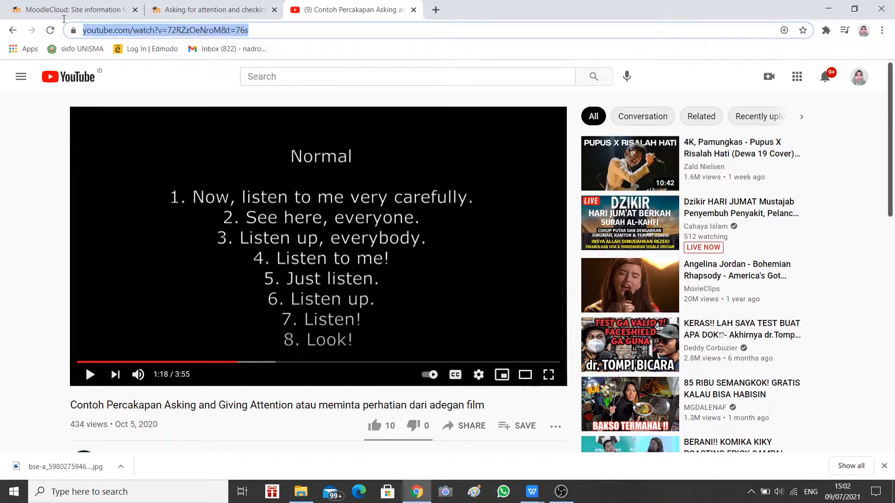
{"action": "left_click", "coordinate": [163, 34]}
{"action": "left_click_drag", "start_coordinate": [295, 31], "coordinate": [37, 32]}
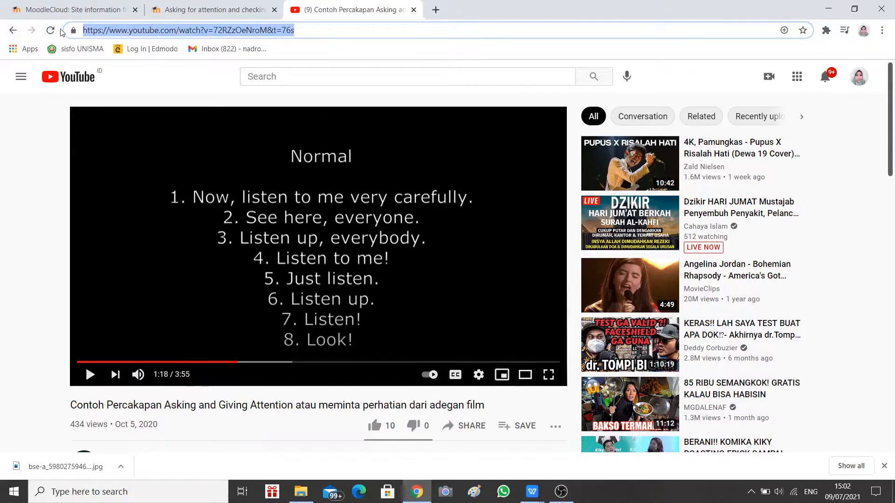
Return to the Moodle chapter form and remove the leading space before "Prepare your notebook and watch this video!"
{"action": "left_click", "coordinate": [220, 9]}
{"action": "left_click", "coordinate": [448, 341]}
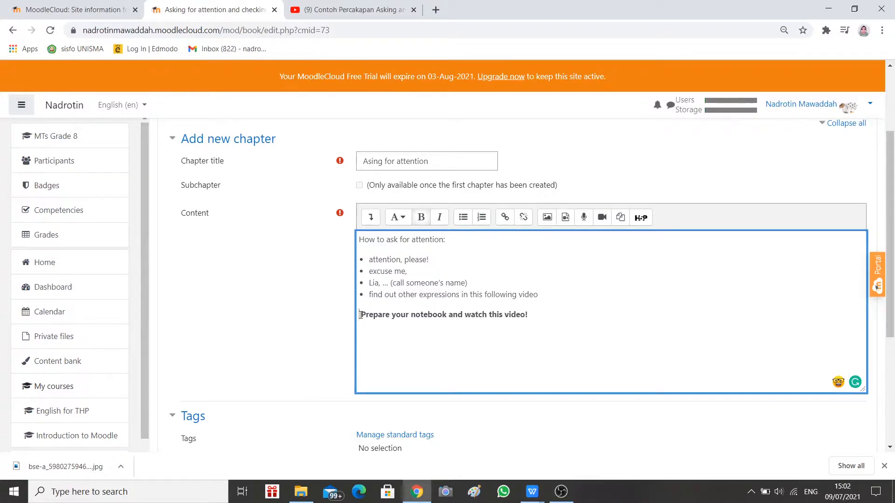
{"action": "key", "text": "Delete"}
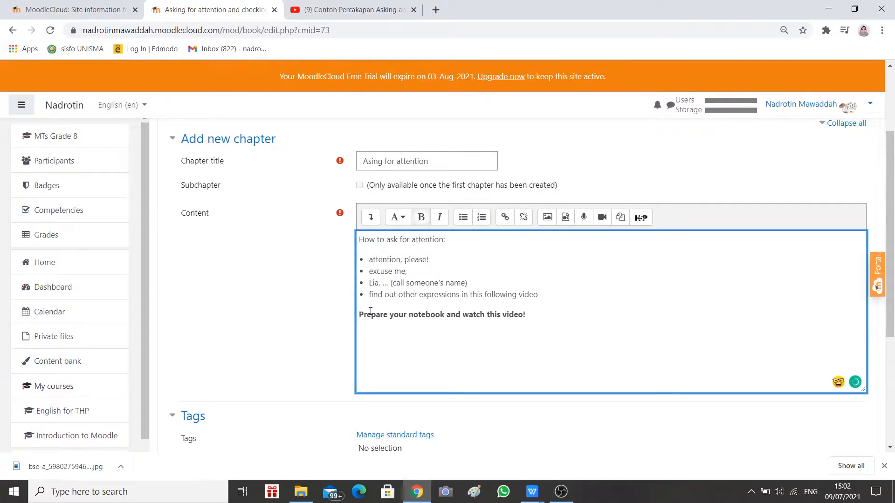
{"action": "left_click", "coordinate": [565, 217]}
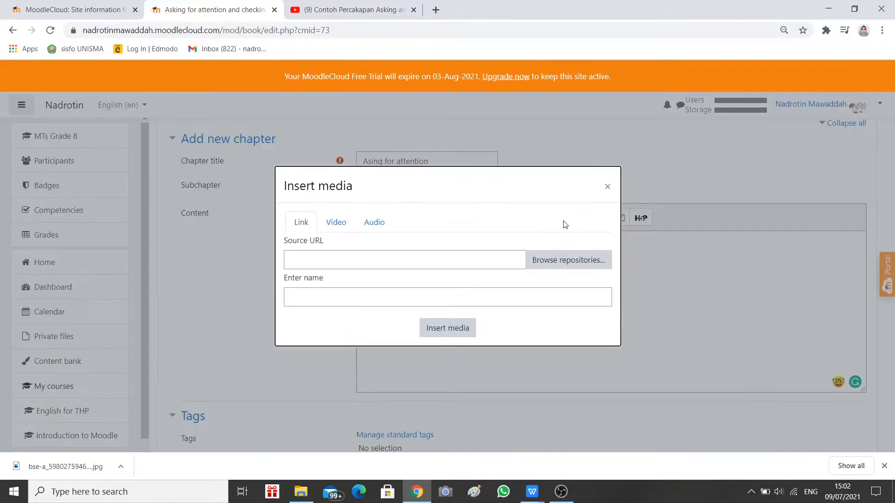
{"action": "left_click", "coordinate": [345, 223]}
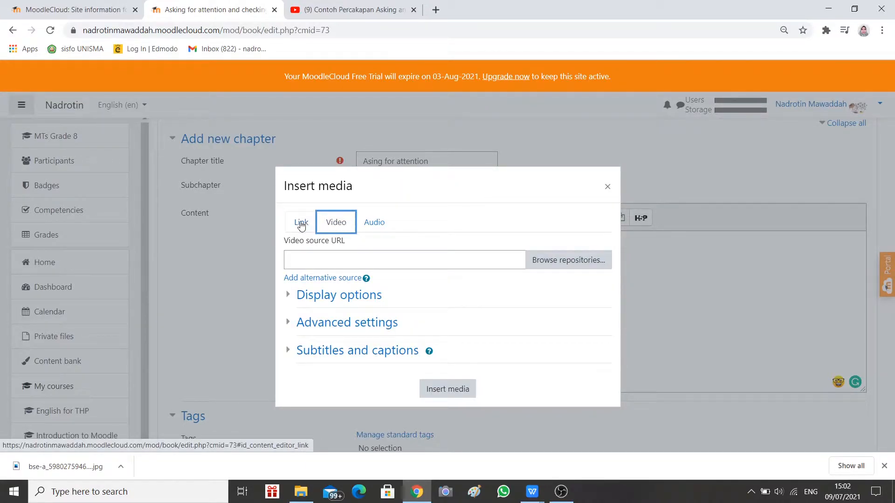
{"action": "left_click", "coordinate": [302, 226]}
{"action": "left_click", "coordinate": [337, 224]}
{"action": "left_click", "coordinate": [298, 226]}
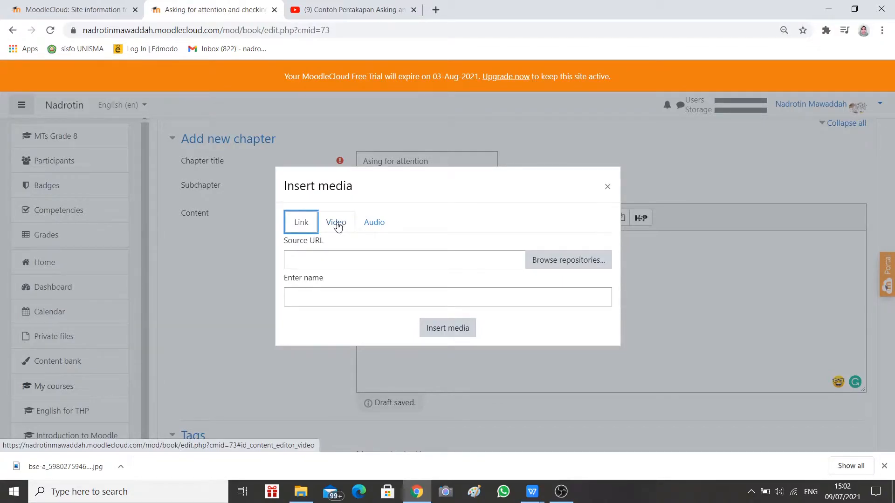
{"action": "left_click", "coordinate": [337, 227]}
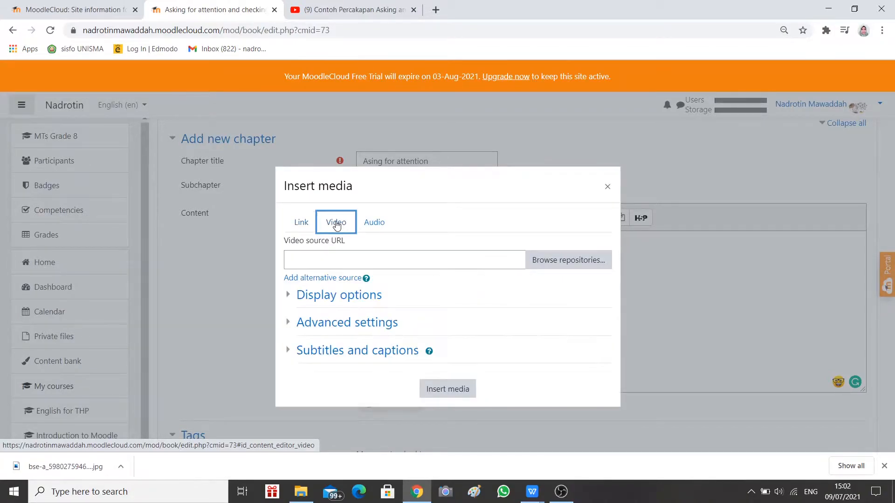
{"action": "left_click", "coordinate": [345, 261]}
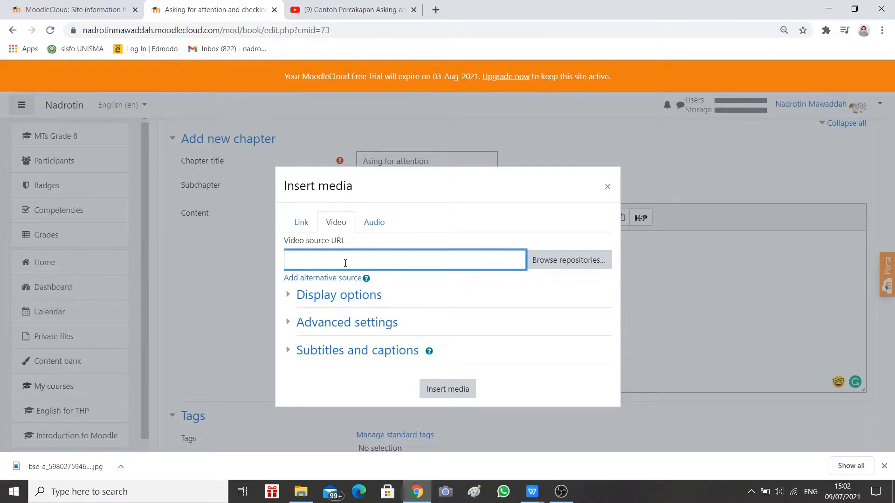
{"action": "type", "text": "https://www.youtube.com/watch?v=72RZzOeNroM&t=76s"}
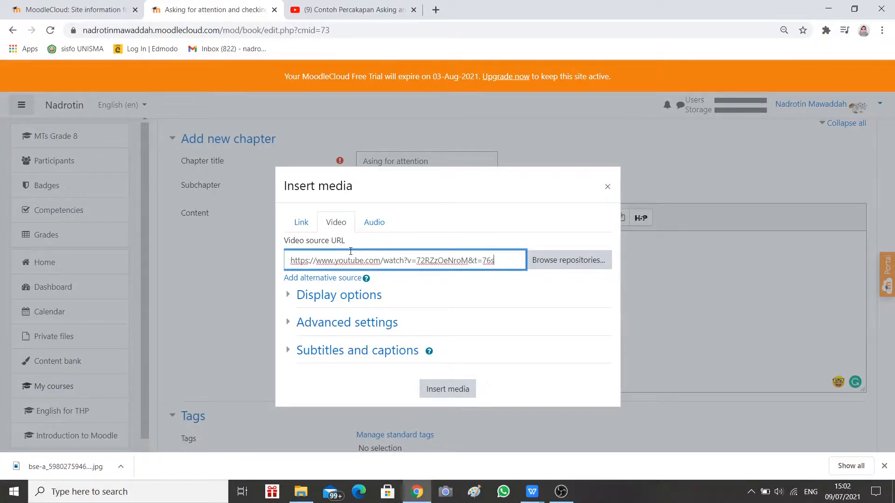
{"action": "left_click", "coordinate": [448, 389]}
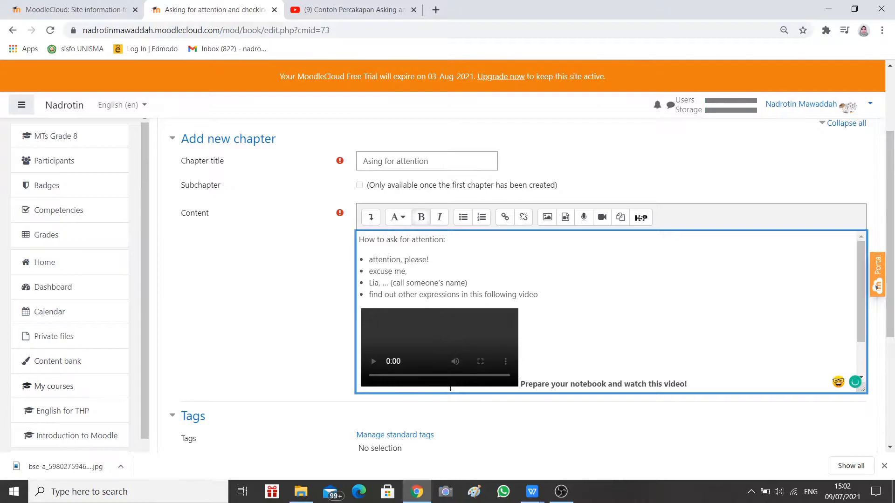
Move the bold line "Prepare your notebook and watch this video!" onto its own line between the bulleted list and the video
{"action": "scroll", "coordinate": [603, 363], "scroll_direction": "down", "scroll_amount": 1}
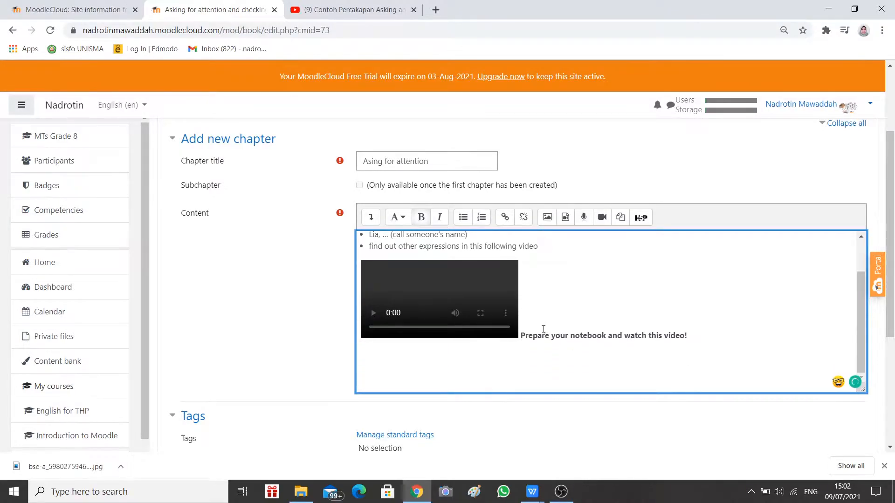
{"action": "left_click_drag", "start_coordinate": [522, 336], "coordinate": [696, 332]}
{"action": "key", "text": "ctrl+c"}
{"action": "key", "text": "BackSpace"}
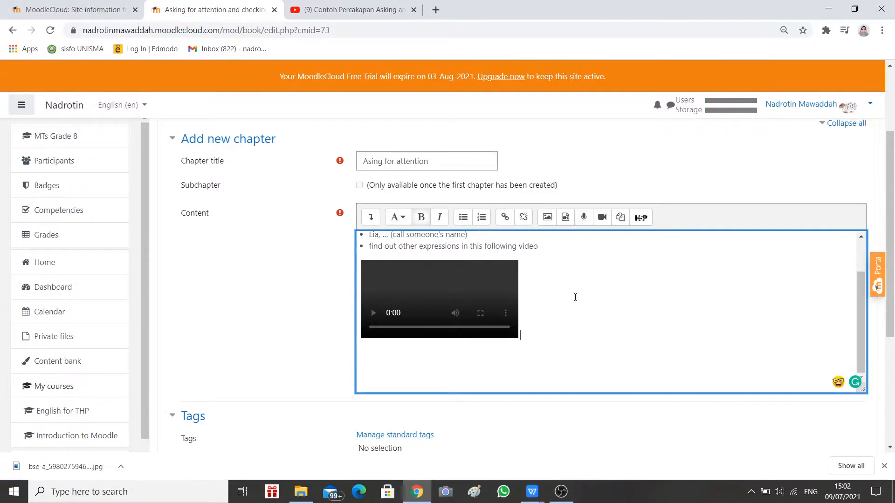
{"action": "left_click", "coordinate": [557, 250]}
{"action": "key", "text": "Return"}
{"action": "key", "text": "BackSpace"}
{"action": "key", "text": "Return"}
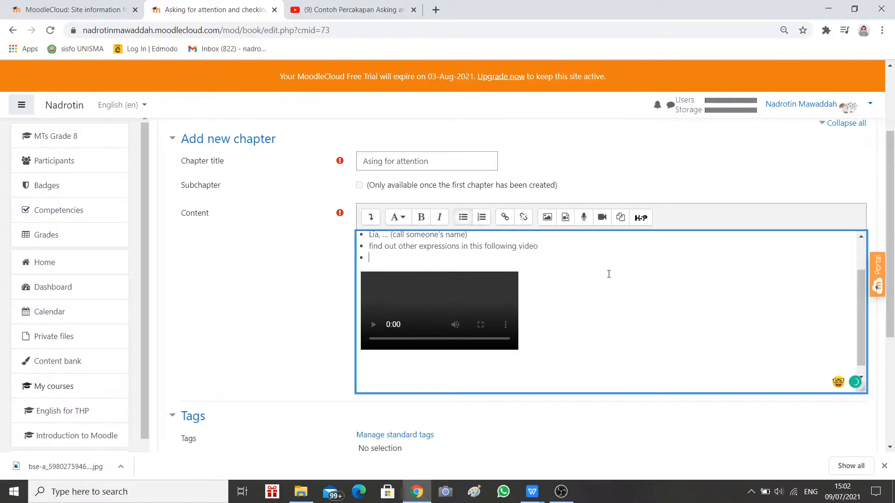
{"action": "key", "text": "Return"}
{"action": "key", "text": "ctrl+v"}
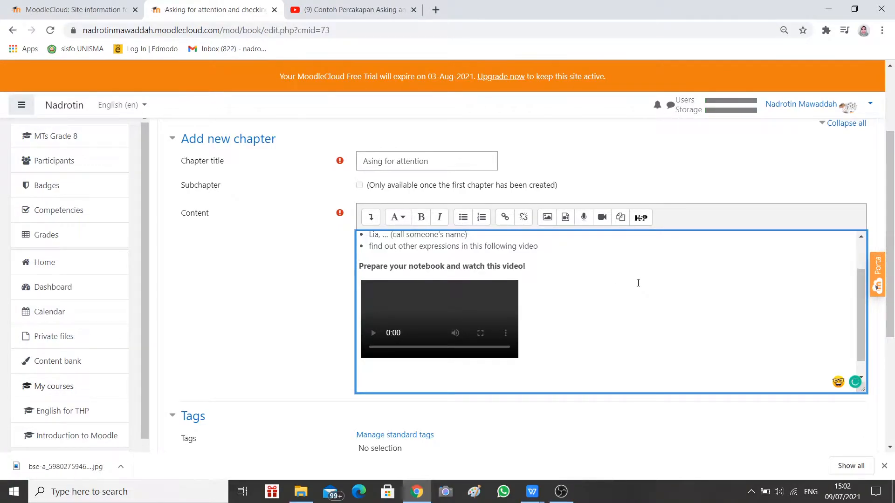
Review the chapter content and save the "Asing for attention" chapter
{"action": "scroll", "coordinate": [594, 328], "scroll_direction": "down", "scroll_amount": 1}
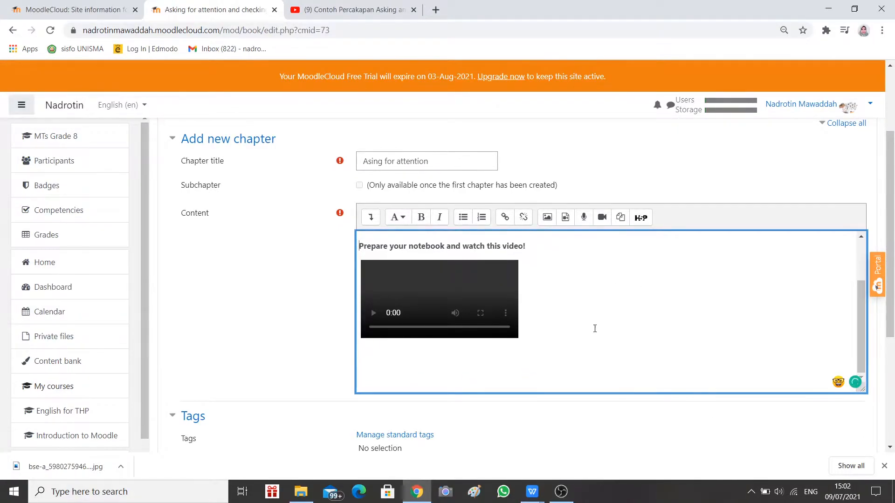
{"action": "scroll", "coordinate": [595, 328], "scroll_direction": "up", "scroll_amount": 3}
{"action": "scroll", "coordinate": [595, 328], "scroll_direction": "down", "scroll_amount": 2}
{"action": "scroll", "coordinate": [595, 329], "scroll_direction": "up", "scroll_amount": 2}
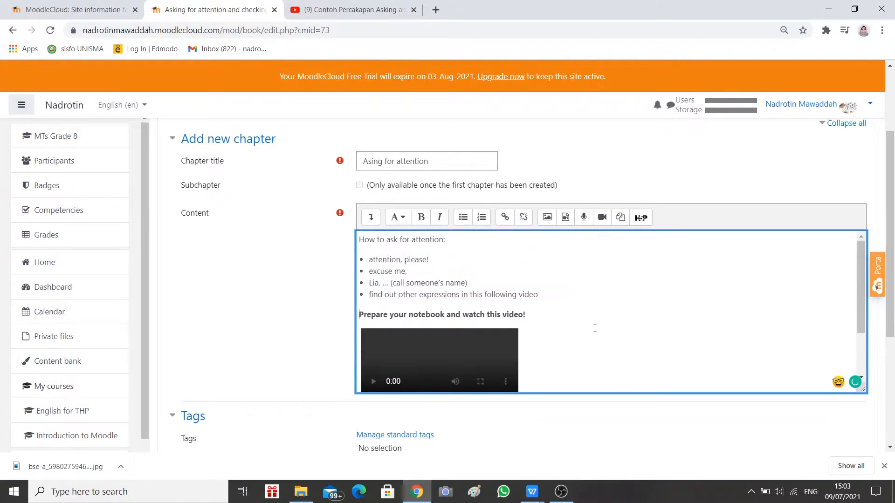
{"action": "scroll", "coordinate": [594, 328], "scroll_direction": "down", "scroll_amount": 1}
{"action": "scroll", "coordinate": [583, 320], "scroll_direction": "up", "scroll_amount": 2}
{"action": "scroll", "coordinate": [582, 317], "scroll_direction": "down", "scroll_amount": 2}
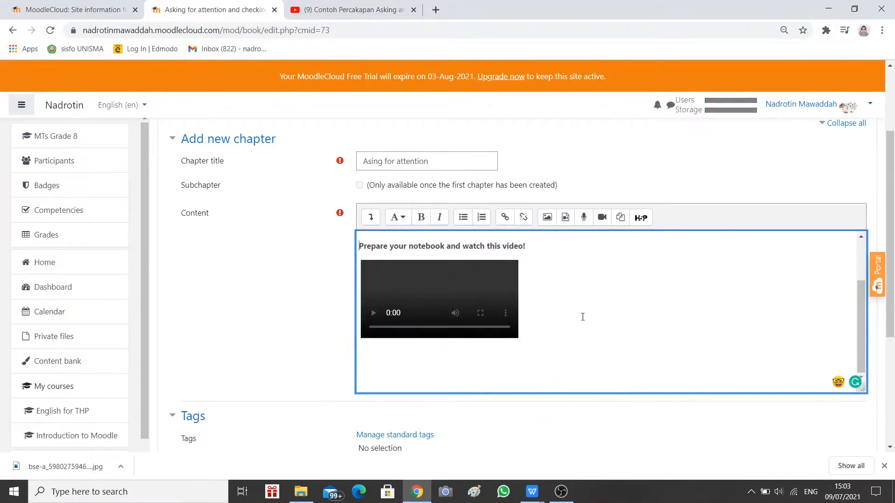
{"action": "scroll", "coordinate": [375, 369], "scroll_direction": "down", "scroll_amount": 4}
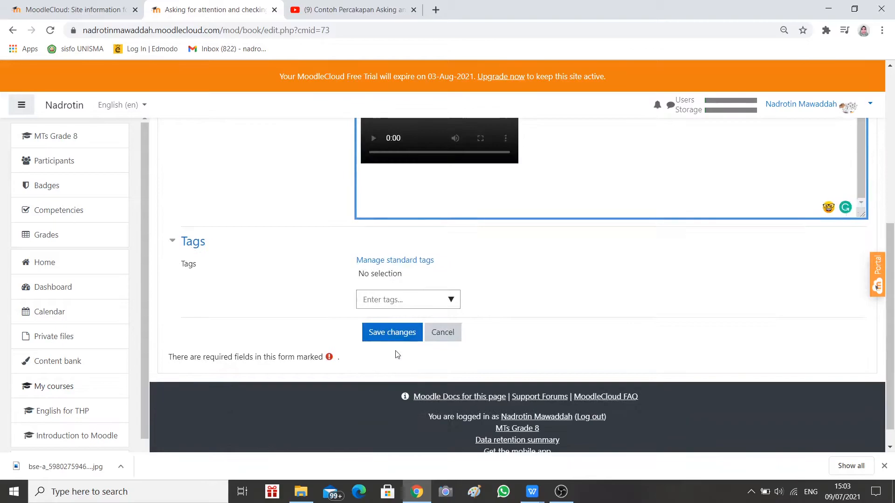
{"action": "left_click", "coordinate": [397, 338]}
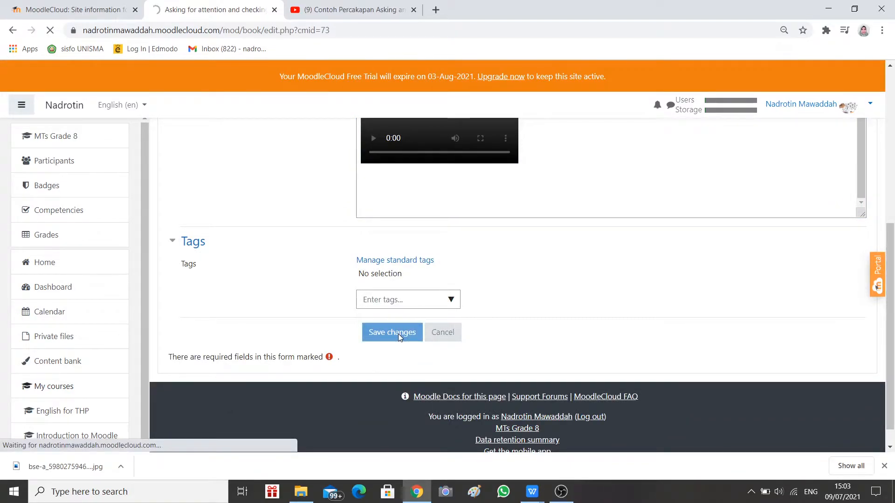
Check the saved chapter page and start a new chapter after "Asing for attention"
{"action": "scroll", "coordinate": [398, 333], "scroll_direction": "down", "scroll_amount": 4}
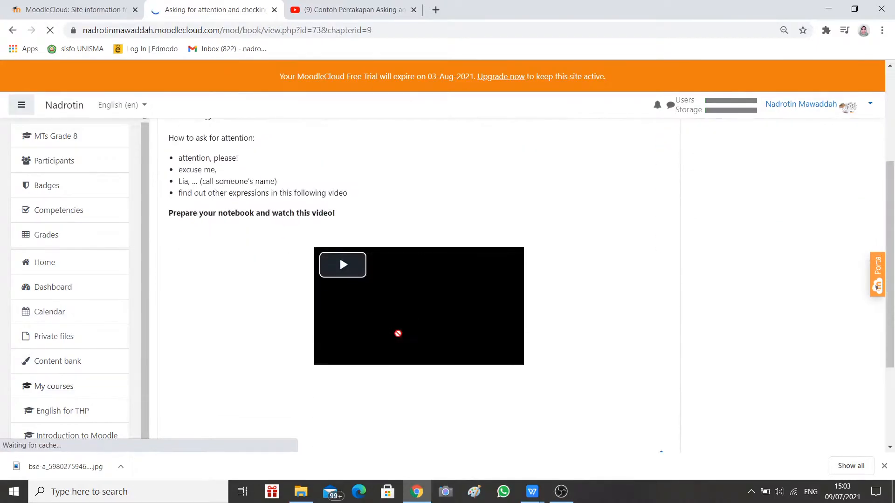
{"action": "scroll", "coordinate": [582, 359], "scroll_direction": "down", "scroll_amount": 1}
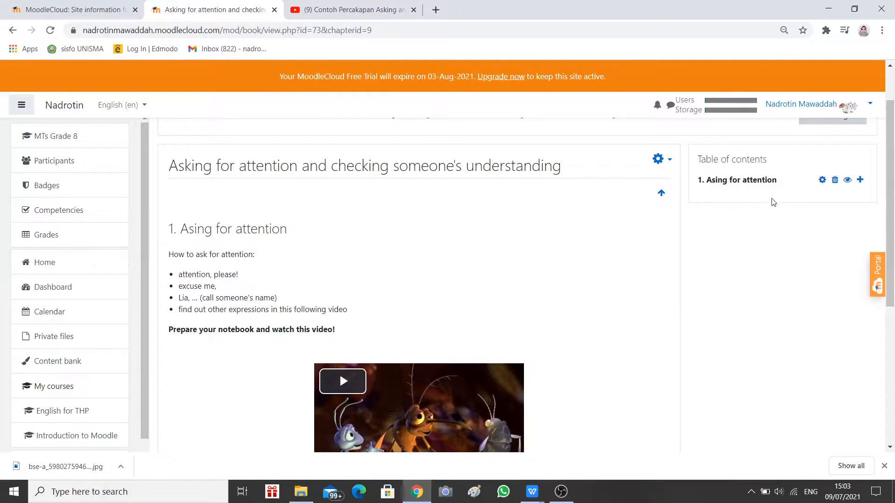
{"action": "left_click", "coordinate": [861, 182]}
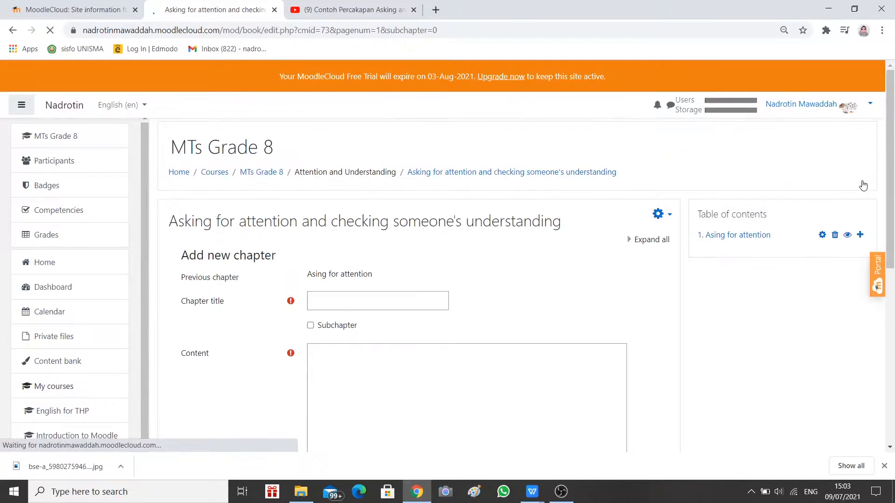
{"action": "scroll", "coordinate": [372, 403], "scroll_direction": "down", "scroll_amount": 1}
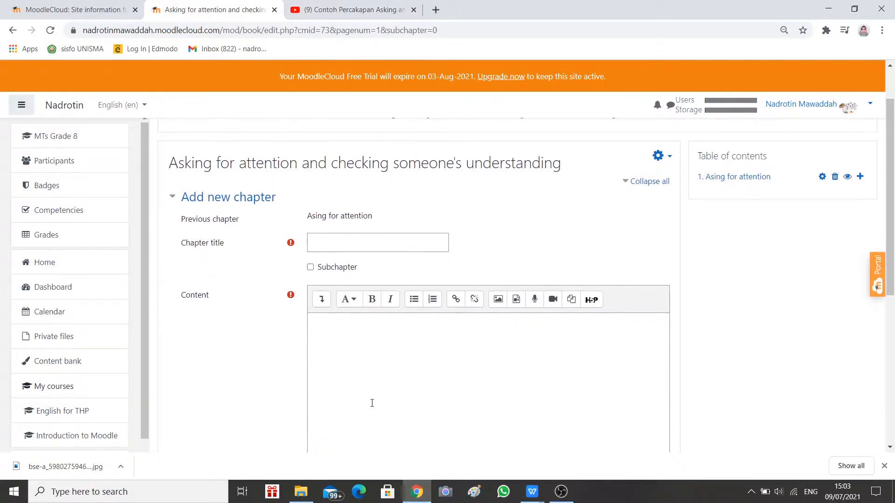
Copy the second heading from book.docx into Chrome as the chapter title "Checking someone's understanding", without its leading number
{"action": "left_click", "coordinate": [380, 243]}
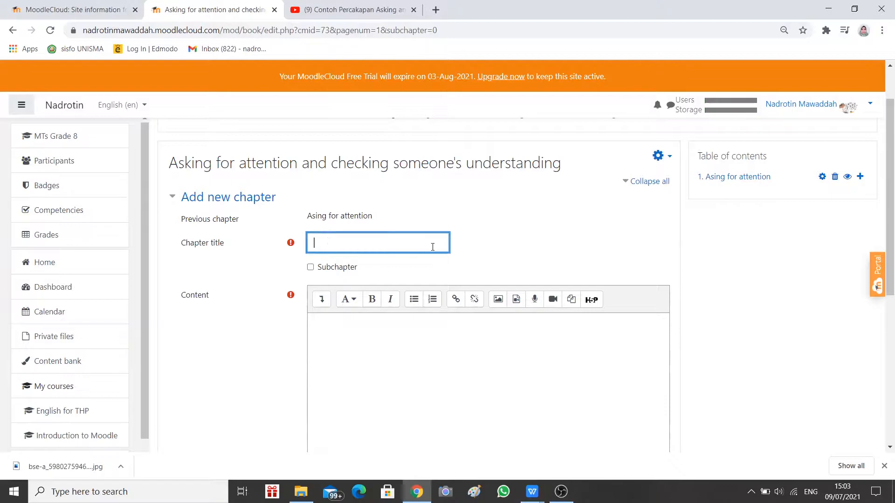
{"action": "mouse_move", "coordinate": [533, 491]}
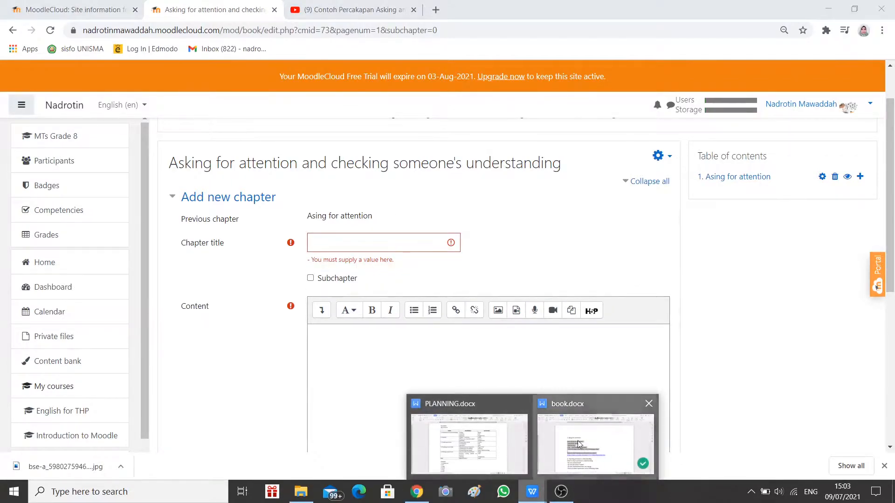
{"action": "left_click", "coordinate": [599, 433]}
{"action": "left_click", "coordinate": [210, 362]}
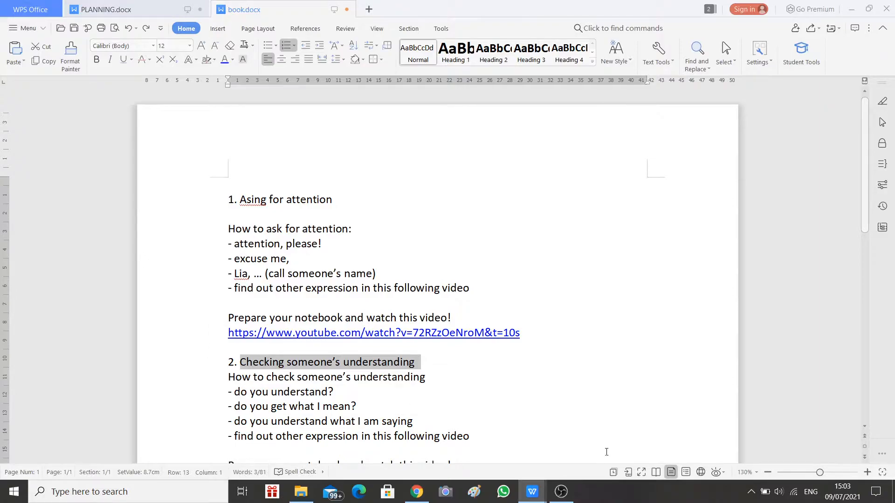
{"action": "left_click", "coordinate": [422, 490]}
{"action": "type", "text": "2.Checking someone’s understanding"}
{"action": "left_click_drag", "start_coordinate": [318, 242], "coordinate": [264, 245]}
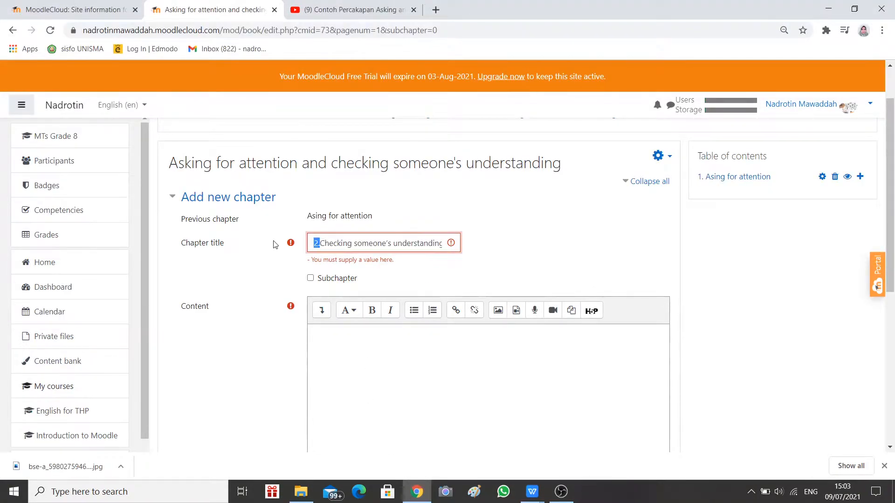
{"action": "key", "text": "BackSpace"}
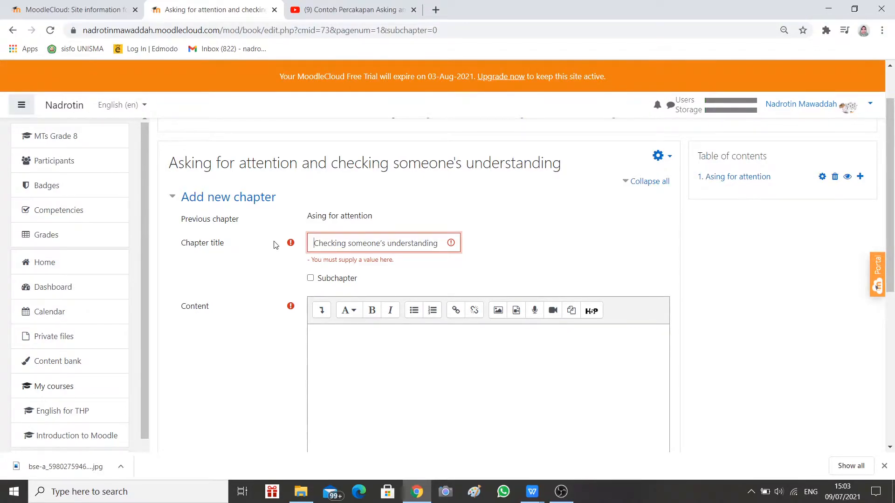
In book.docx, remove the leading dashes from the four lines under "How to check someone's understanding"
{"action": "left_click", "coordinate": [532, 492]}
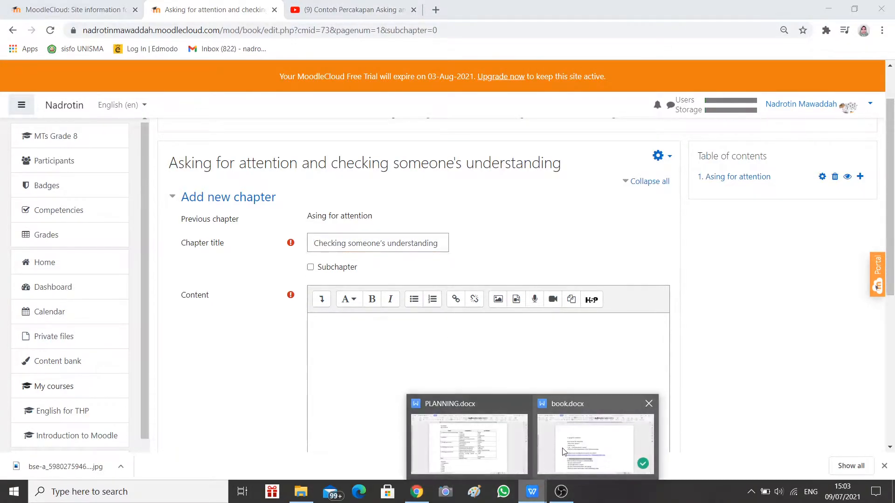
{"action": "left_click", "coordinate": [580, 441]}
{"action": "scroll", "coordinate": [478, 382], "scroll_direction": "down", "scroll_amount": 3}
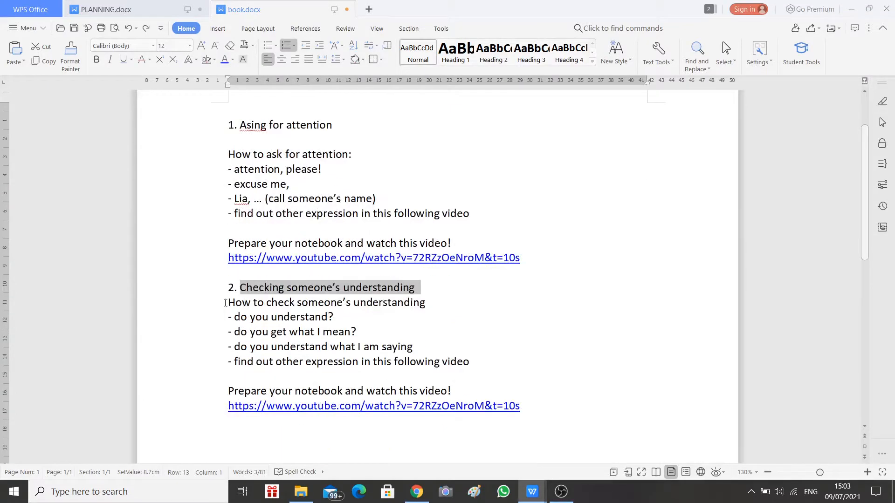
{"action": "left_click_drag", "start_coordinate": [224, 304], "coordinate": [488, 397]}
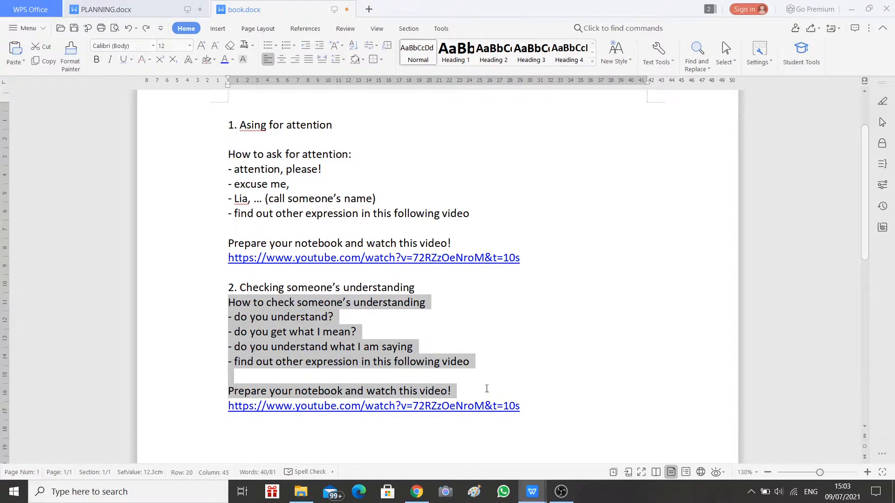
{"action": "left_click", "coordinate": [477, 361]}
{"action": "double_click", "coordinate": [226, 322]}
{"action": "key", "text": "BackSpace"}
{"action": "double_click", "coordinate": [229, 333]}
{"action": "key", "text": "BackSpace"}
{"action": "double_click", "coordinate": [229, 347]}
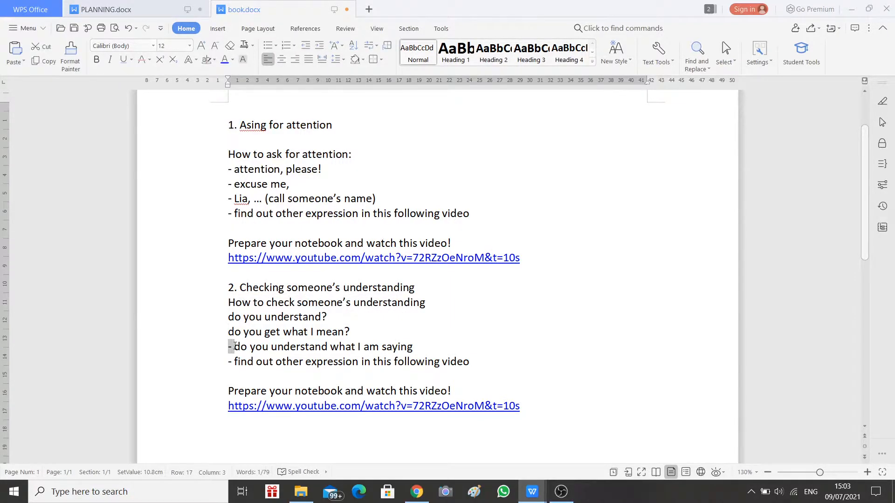
{"action": "key", "text": "BackSpace"}
{"action": "double_click", "coordinate": [233, 363]}
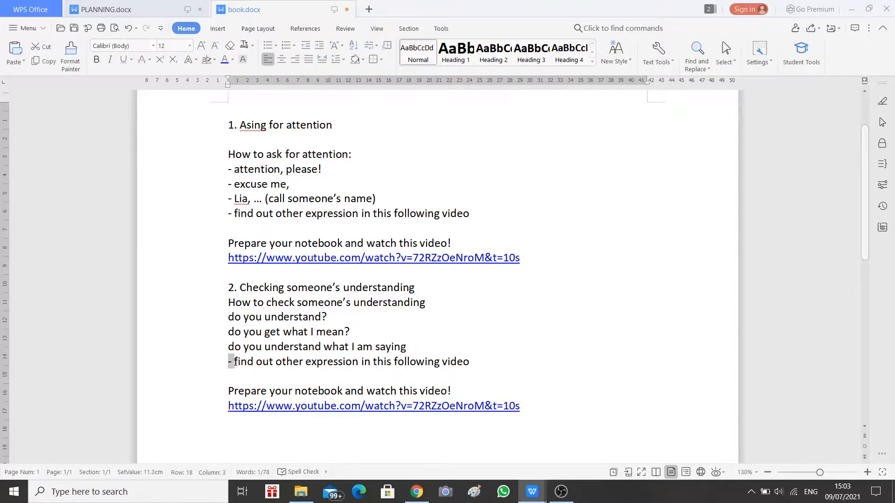
{"action": "key", "text": "BackSpace"}
Copy "How to check someone's understanding" and its four expression lines from book.docx into the new chapter's content in Chrome
{"action": "left_click_drag", "start_coordinate": [463, 362], "coordinate": [221, 308]}
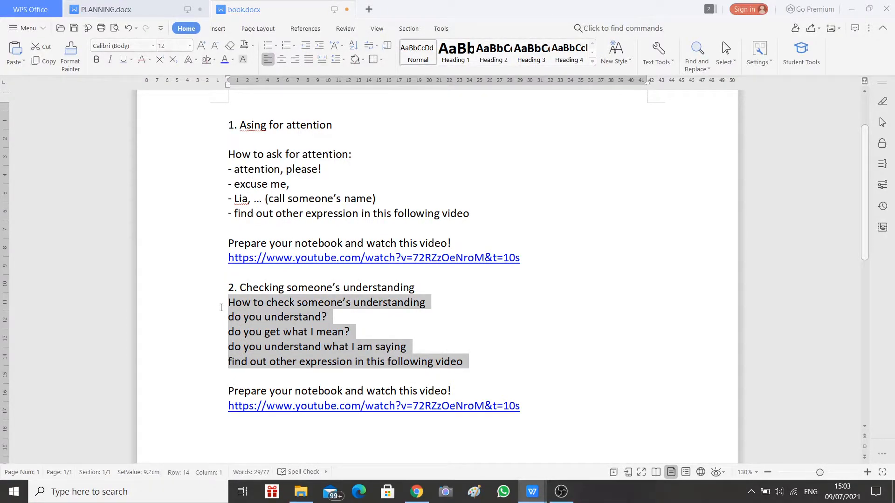
{"action": "right_click", "coordinate": [280, 342]}
{"action": "left_click", "coordinate": [305, 188]}
{"action": "left_click", "coordinate": [416, 492]}
{"action": "left_click", "coordinate": [340, 326]}
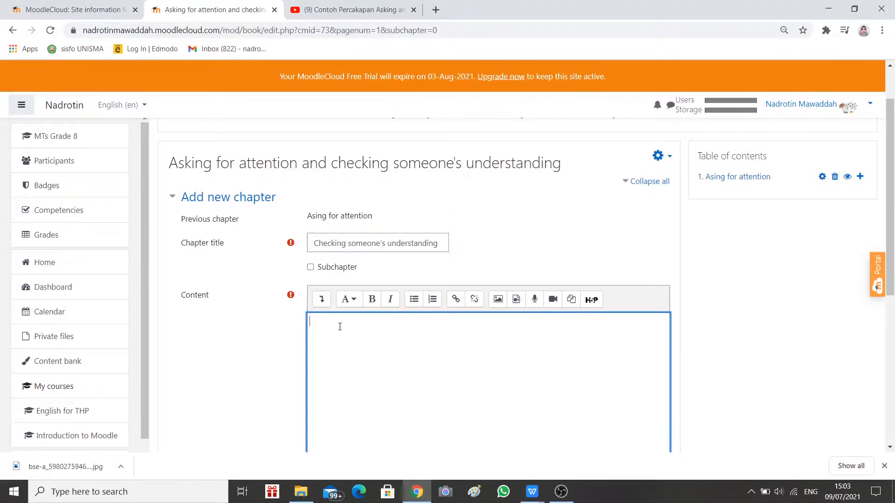
{"action": "key", "text": "ctrl+v"}
Format the four expression lines as a bulleted list and correct "other expression" to "other expressions" using the suggestion
{"action": "left_click_drag", "start_coordinate": [478, 401], "coordinate": [312, 338]}
{"action": "left_click", "coordinate": [414, 299]}
{"action": "left_click", "coordinate": [506, 378]}
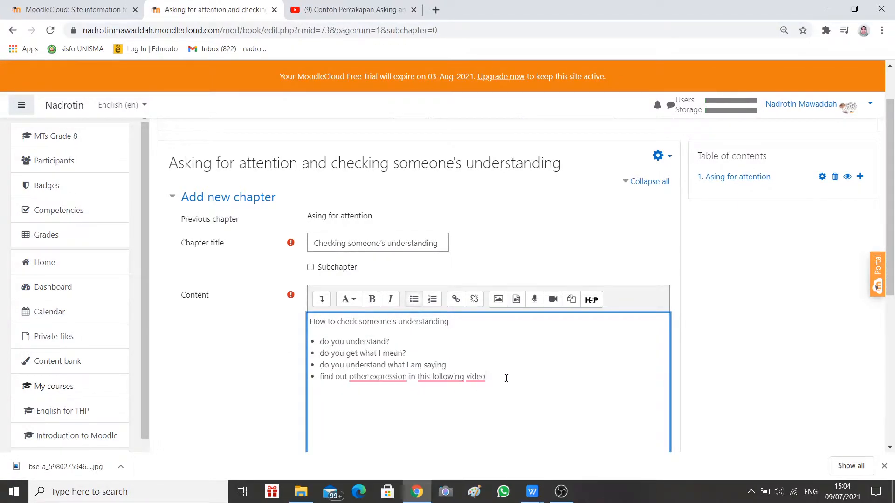
{"action": "mouse_move", "coordinate": [376, 378]}
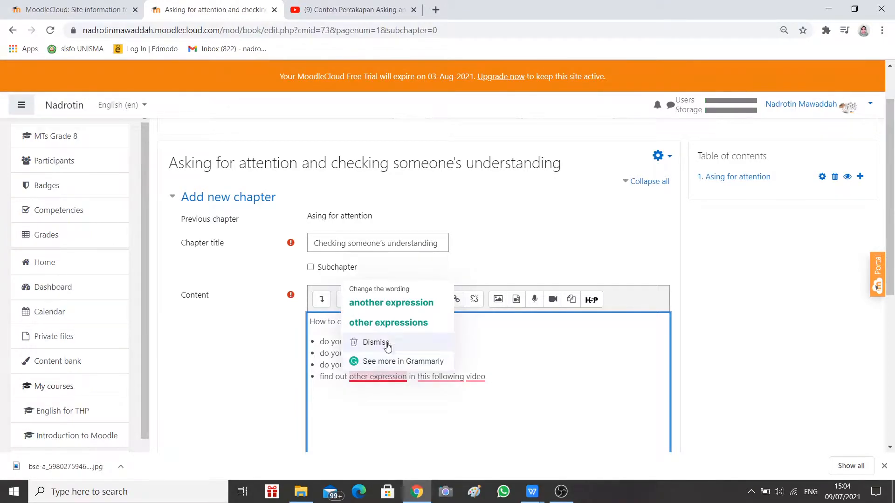
{"action": "left_click", "coordinate": [388, 322]}
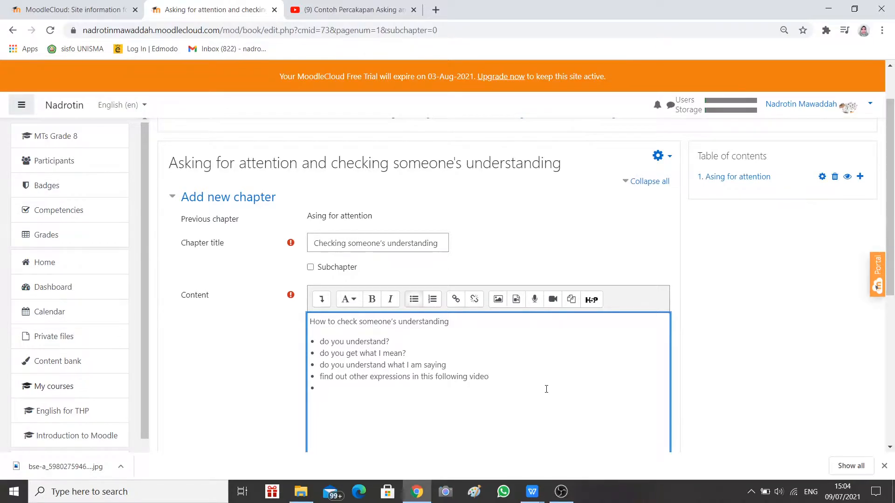
Copy the line "Prepare your notebook and watch this video!" from the second section of book.docx
{"action": "left_click", "coordinate": [533, 494]}
{"action": "left_click", "coordinate": [592, 461]}
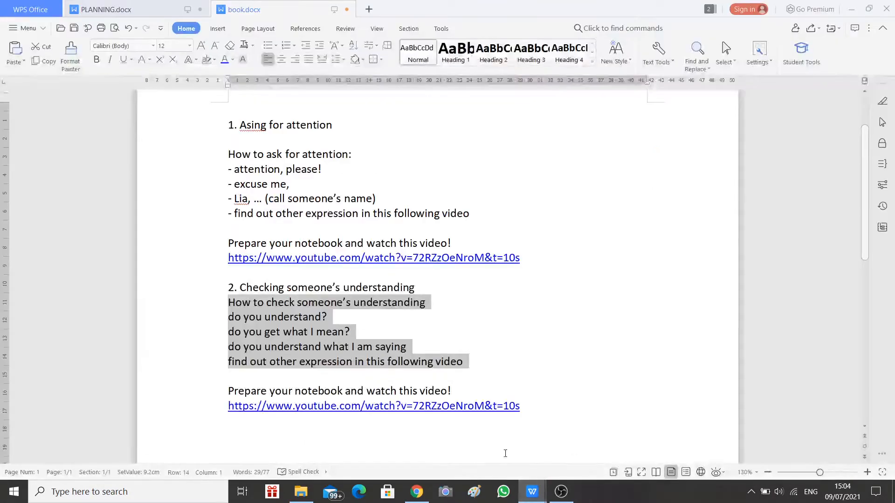
{"action": "left_click", "coordinate": [226, 394]}
{"action": "key", "text": "ctrl+c"}
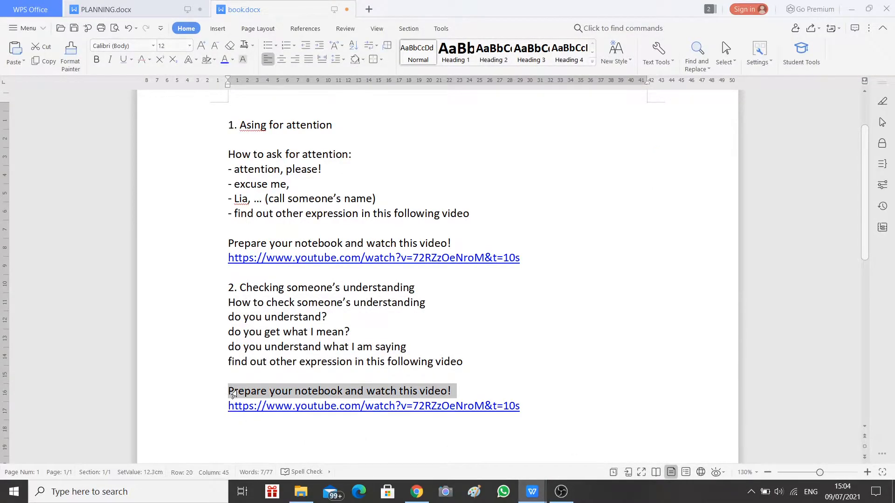
{"action": "left_click_drag", "start_coordinate": [233, 394], "coordinate": [461, 392]}
{"action": "mouse_move", "coordinate": [533, 494]}
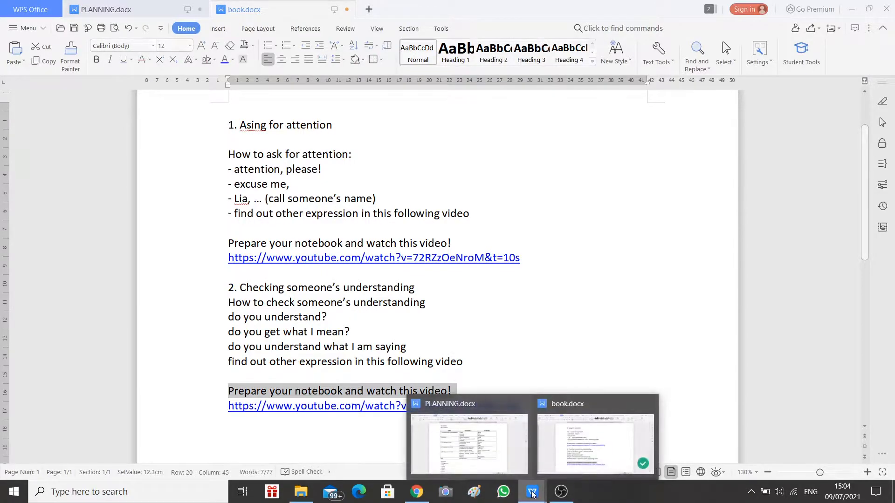
{"action": "left_click", "coordinate": [486, 447]}
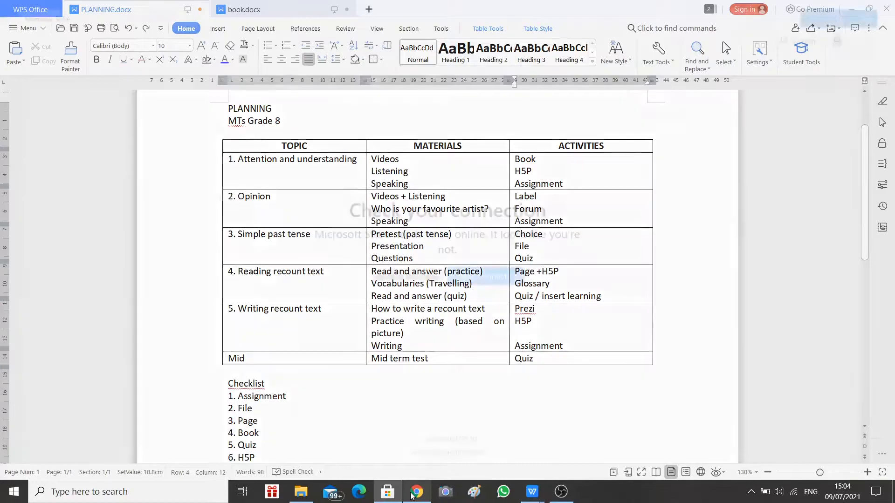
{"action": "left_click", "coordinate": [388, 492]}
{"action": "left_click", "coordinate": [882, 9]}
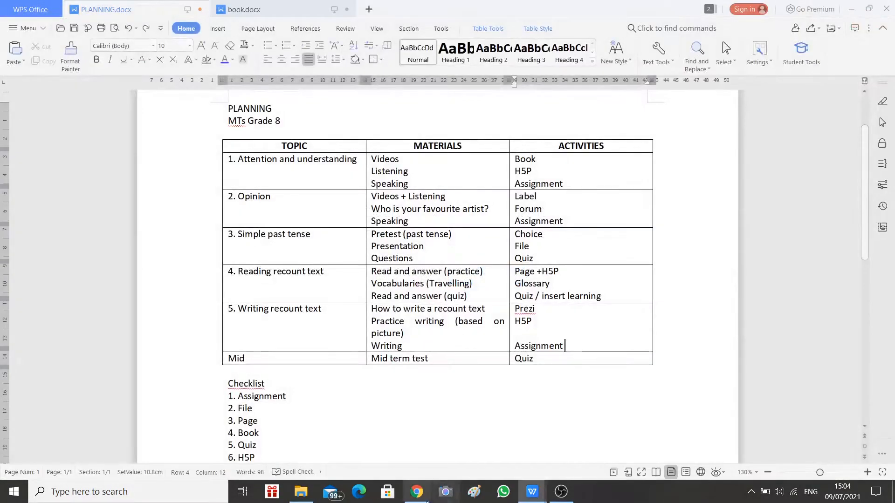
Paste "Prepare your notebook and watch this video!" below the bulleted list in the Chrome chapter content and make it bold
{"action": "left_click", "coordinate": [417, 492]}
{"action": "left_click", "coordinate": [369, 407]}
{"action": "key", "text": "ctrl+v"}
{"action": "left_click_drag", "start_coordinate": [477, 397], "coordinate": [311, 400]}
{"action": "left_click", "coordinate": [371, 299]}
{"action": "left_click", "coordinate": [381, 432]}
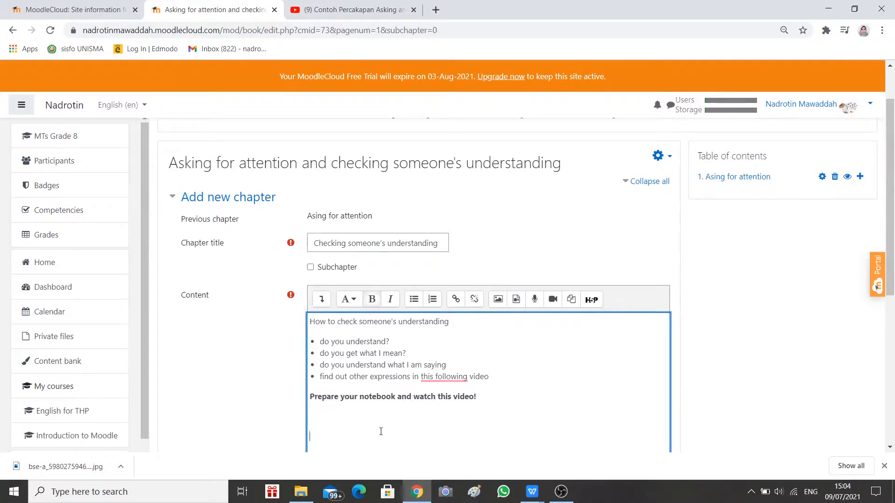
Correct "this following video" to "the following video" in the last bullet using the suggested wording
{"action": "scroll", "coordinate": [471, 415], "scroll_direction": "down", "scroll_amount": 1}
{"action": "mouse_move", "coordinate": [454, 320]}
{"action": "left_click", "coordinate": [448, 347]}
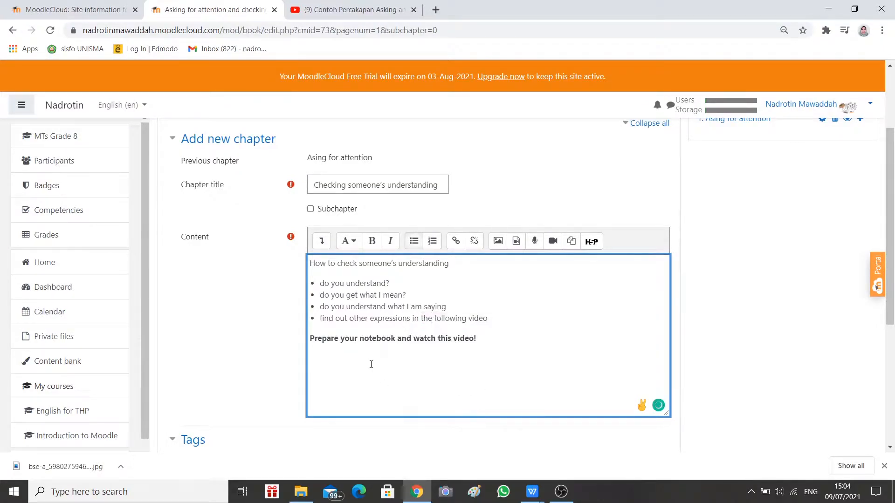
Place the insertion point below the bold line and copy the YouTube link from the second section of book.docx
{"action": "left_click", "coordinate": [330, 355]}
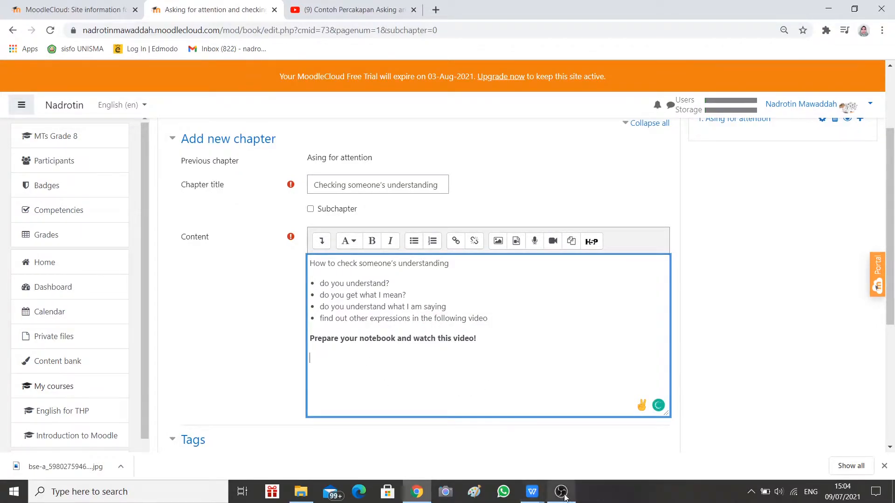
{"action": "left_click", "coordinate": [534, 495]}
{"action": "left_click", "coordinate": [551, 440]}
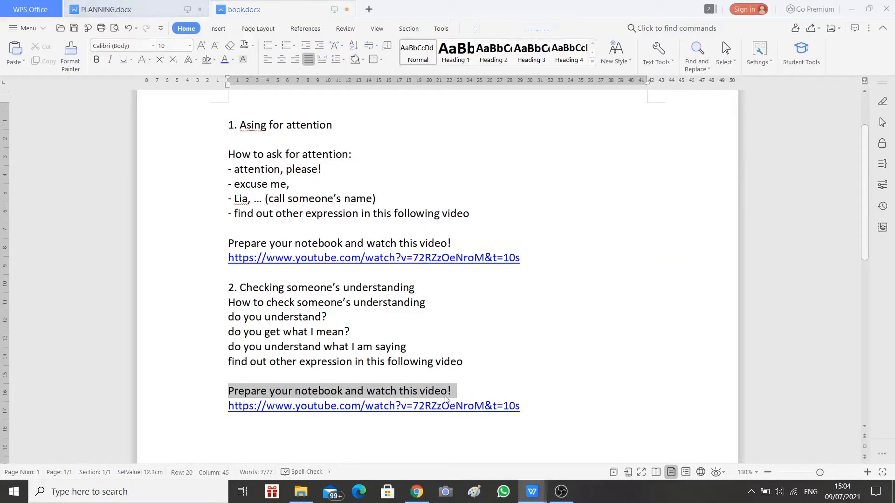
{"action": "left_click_drag", "start_coordinate": [524, 406], "coordinate": [222, 411]}
{"action": "key", "text": "ctrl+c"}
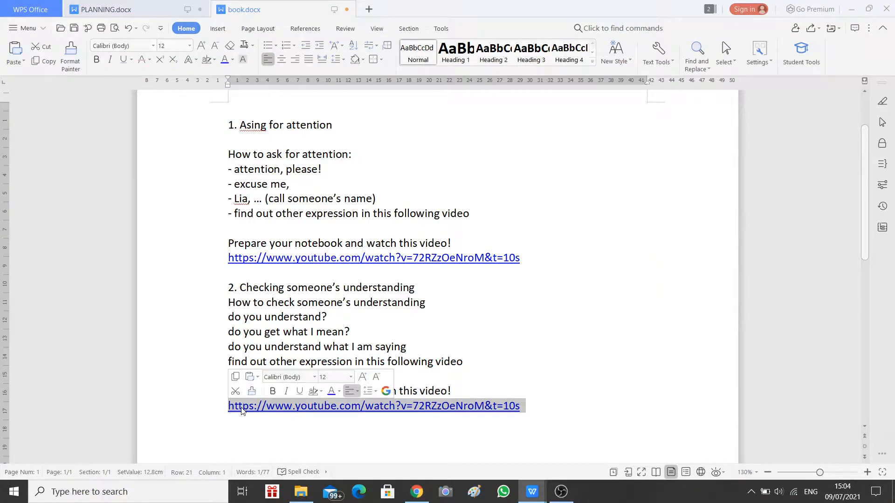
Insert the copied YouTube link as a video below the bold line in the Chrome chapter content and save the chapter
{"action": "left_click", "coordinate": [415, 493]}
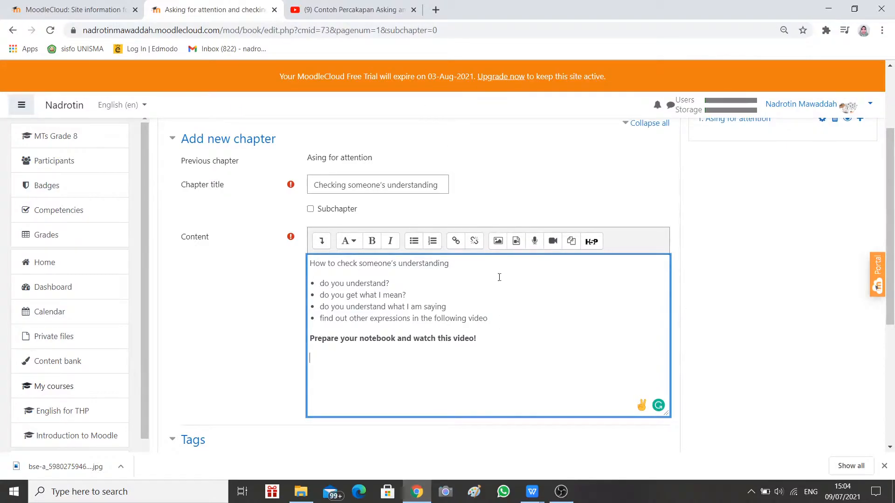
{"action": "left_click", "coordinate": [516, 243]}
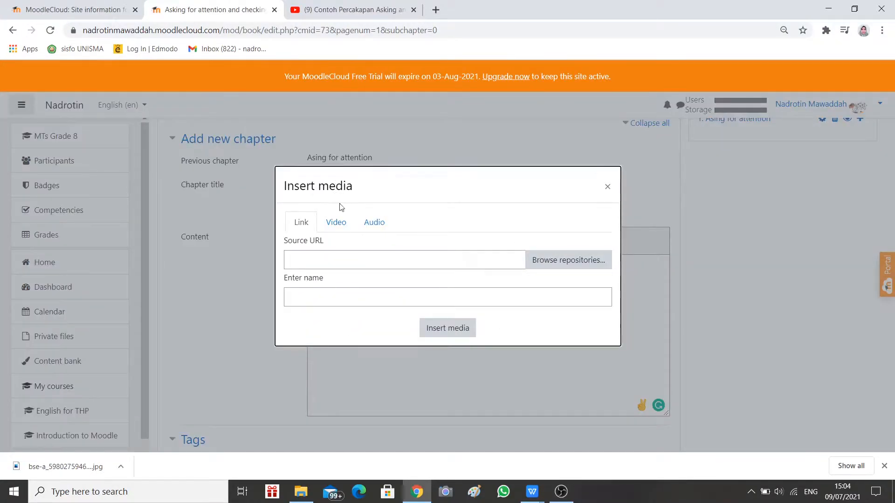
{"action": "left_click", "coordinate": [336, 222]}
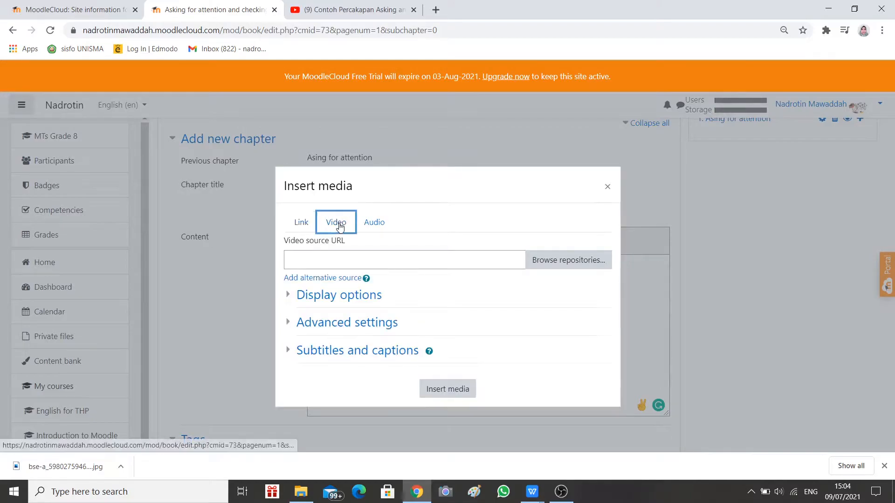
{"action": "left_click", "coordinate": [341, 268]}
{"action": "key", "text": "ctrl+v"}
{"action": "left_click", "coordinate": [421, 390]}
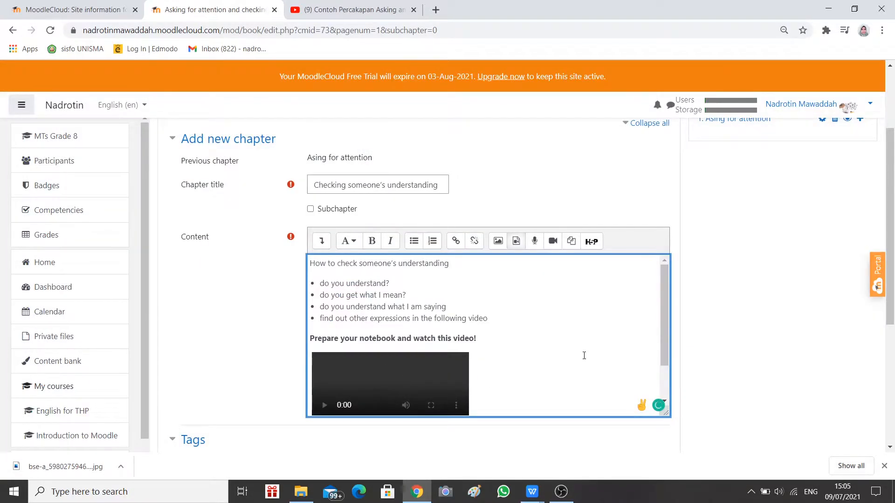
{"action": "scroll", "coordinate": [585, 356], "scroll_direction": "down", "scroll_amount": 8}
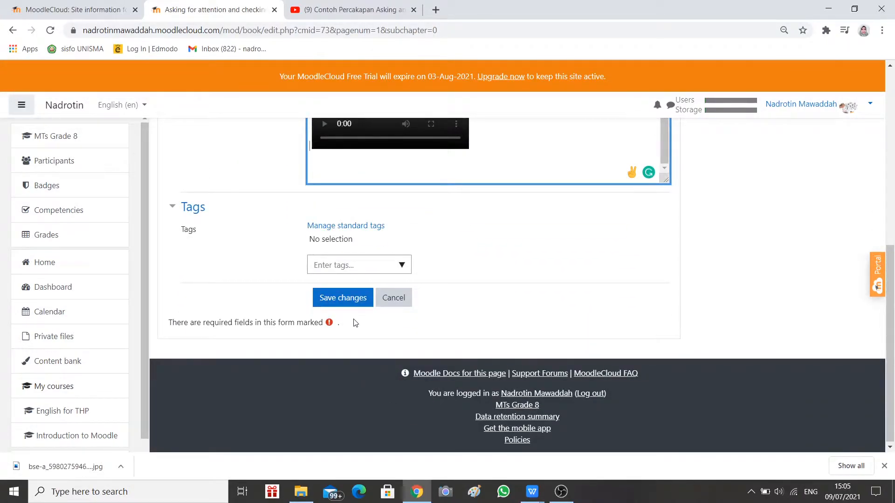
{"action": "left_click", "coordinate": [347, 305]}
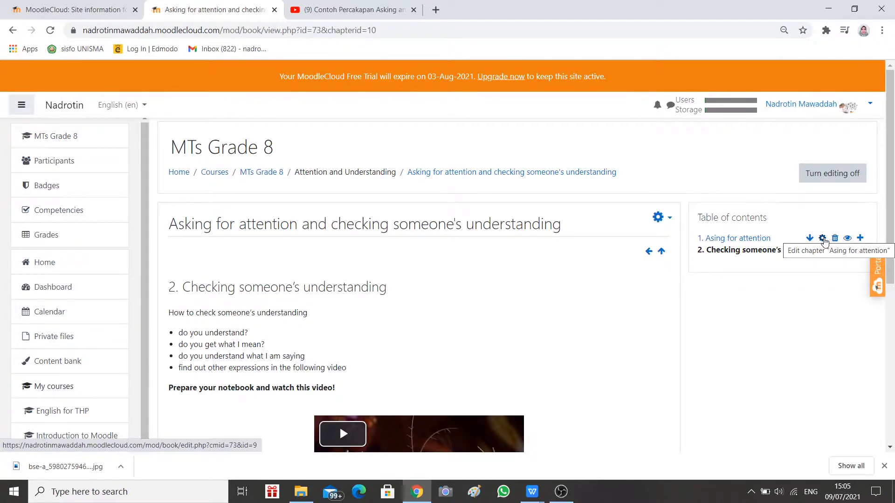
Try opening "Asing for attention" for editing and leaving it, and moving "Checking someone's understanding" to first place and back to second
{"action": "left_click", "coordinate": [823, 239]}
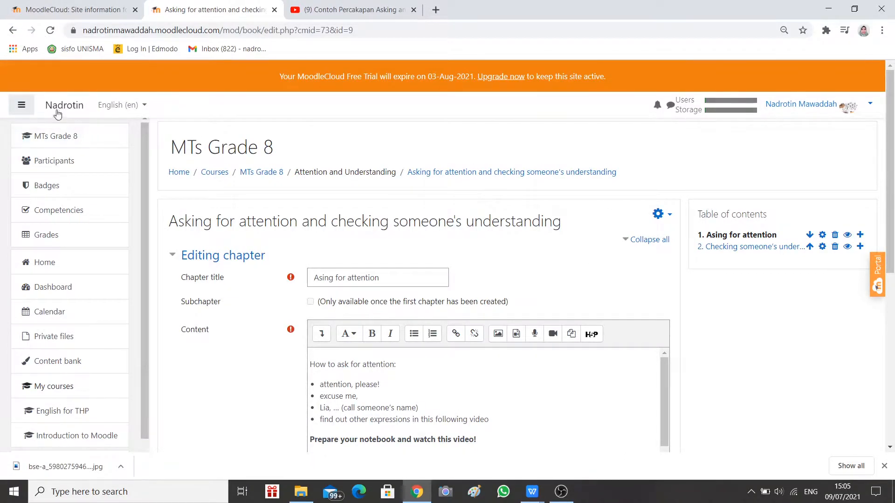
{"action": "left_click", "coordinate": [12, 31]}
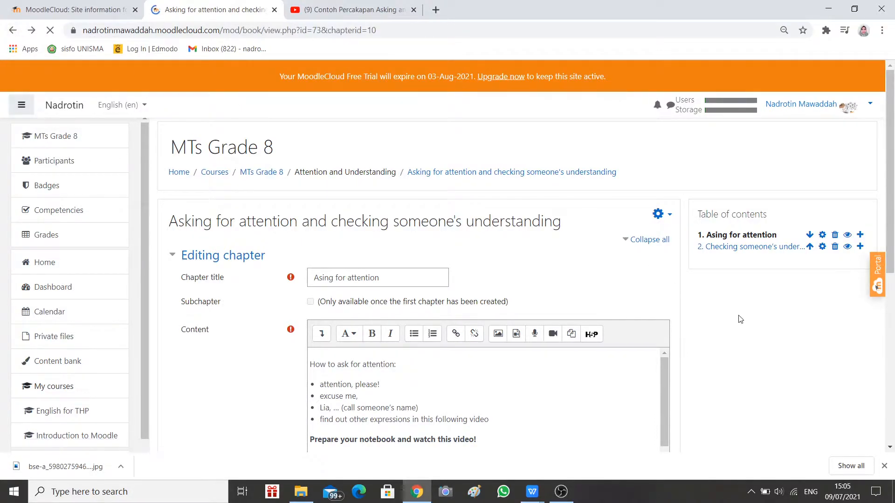
{"action": "left_click", "coordinate": [811, 252]}
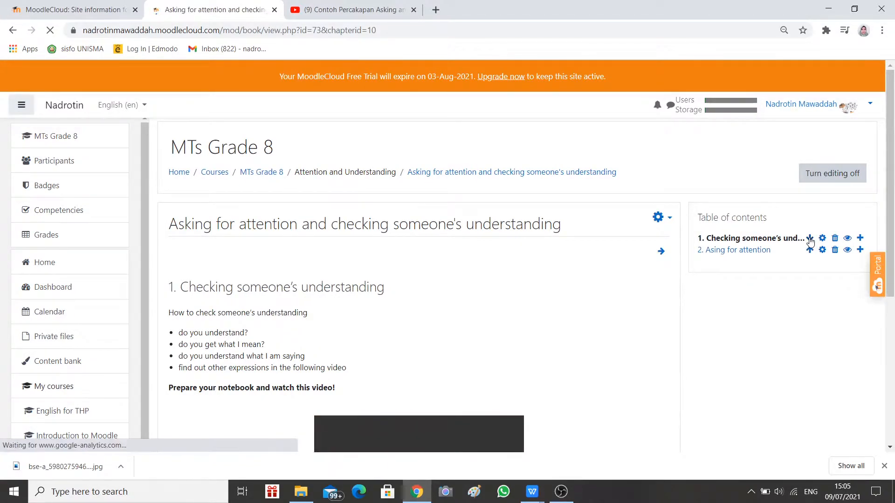
{"action": "left_click", "coordinate": [810, 240]}
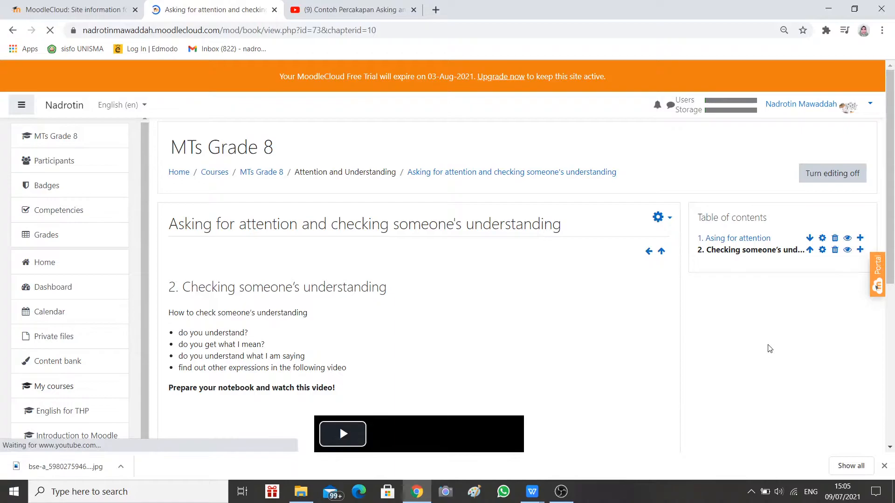
Open the Book's settings and check the available chapter formatting options under Appearance, keeping Numbers
{"action": "scroll", "coordinate": [490, 370], "scroll_direction": "down", "scroll_amount": 3}
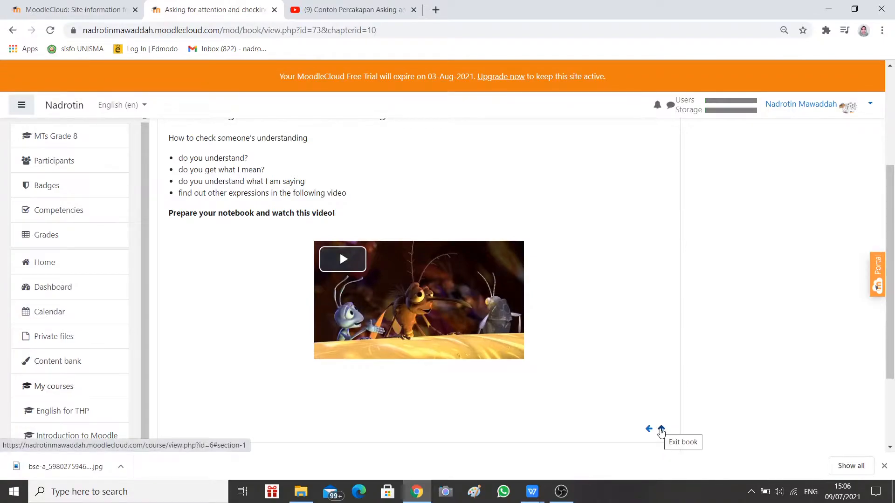
{"action": "scroll", "coordinate": [653, 429], "scroll_direction": "up", "scroll_amount": 2}
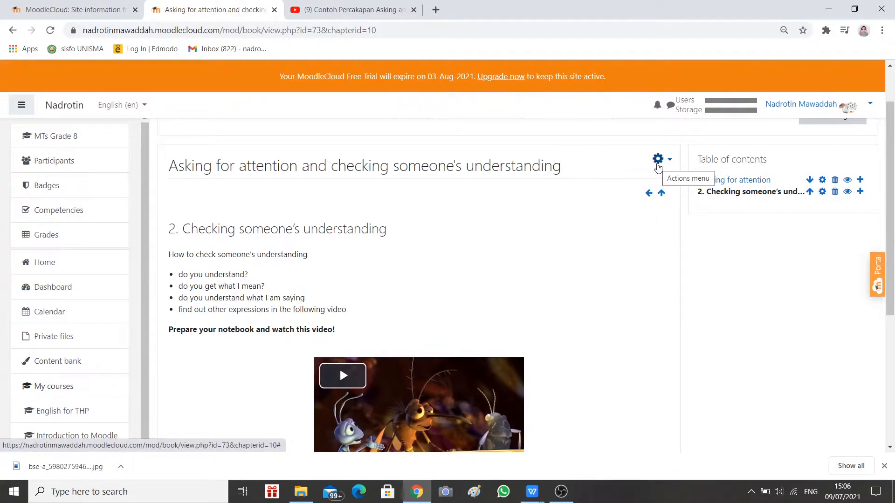
{"action": "left_click", "coordinate": [658, 161]}
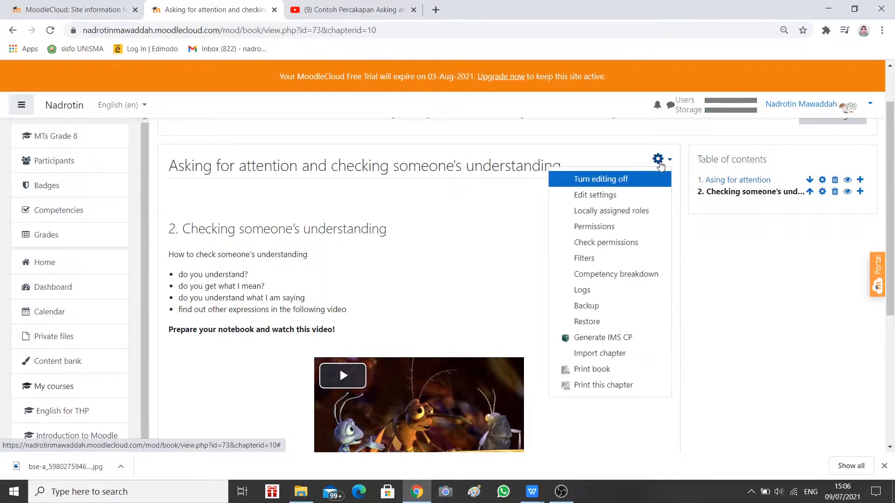
{"action": "left_click", "coordinate": [609, 199]}
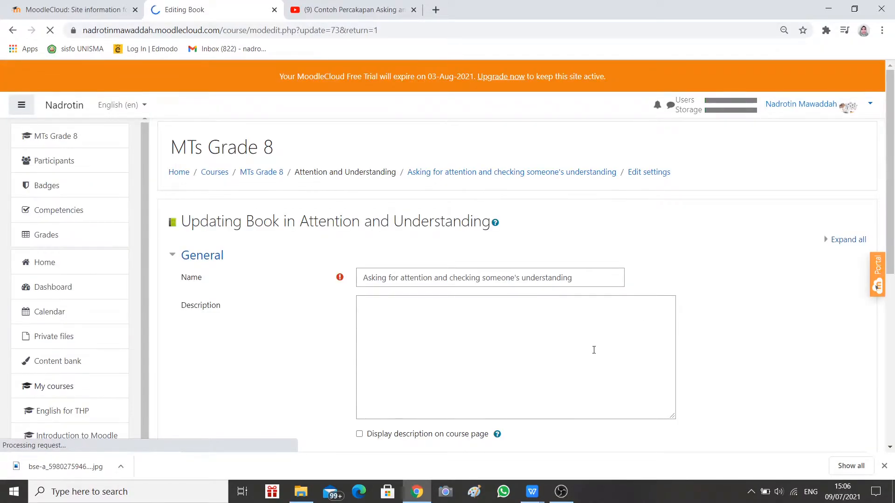
{"action": "scroll", "coordinate": [594, 350], "scroll_direction": "down", "scroll_amount": 6}
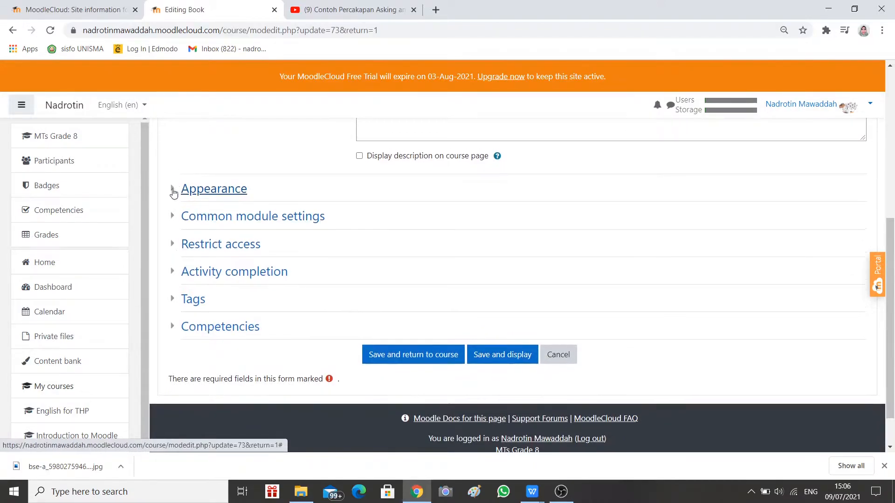
{"action": "left_click", "coordinate": [174, 199]}
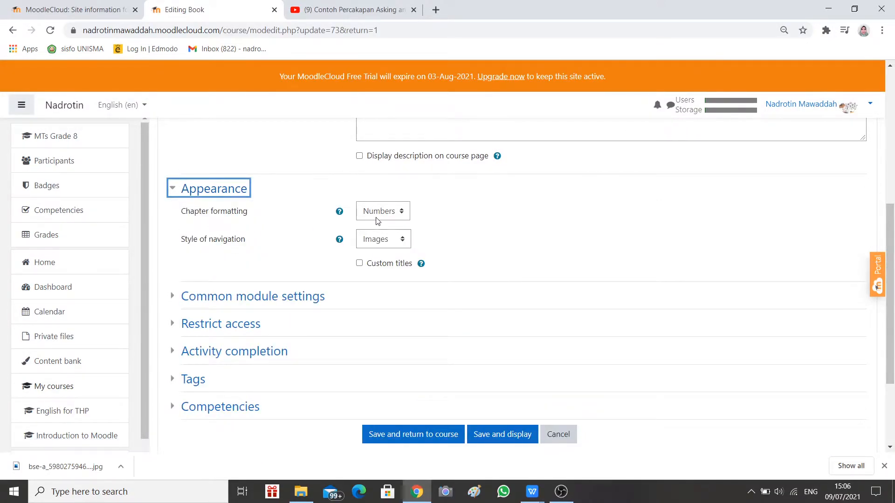
{"action": "left_click", "coordinate": [398, 213]}
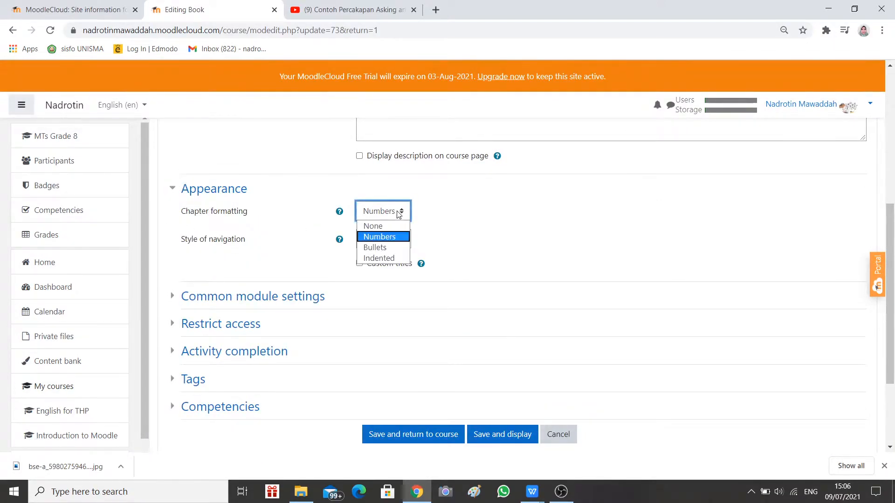
{"action": "left_click", "coordinate": [399, 213]}
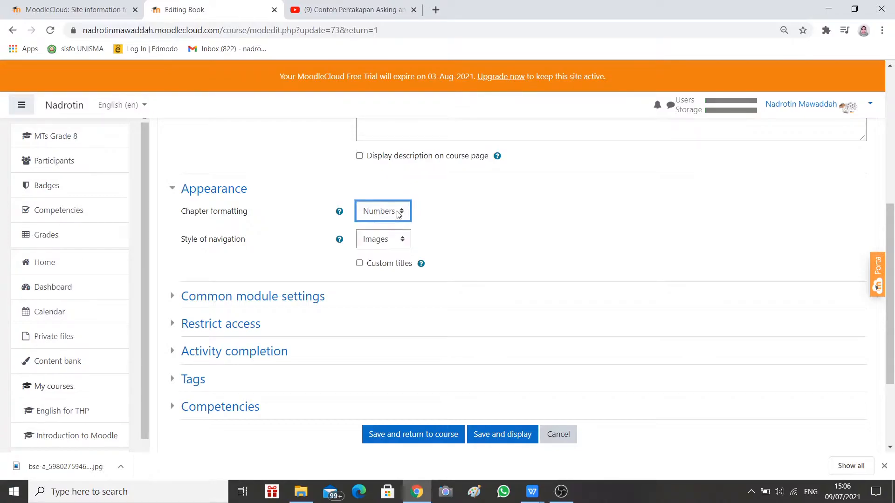
Set the Book's style of navigation to Text, then save and display the Book
{"action": "left_click", "coordinate": [405, 241]}
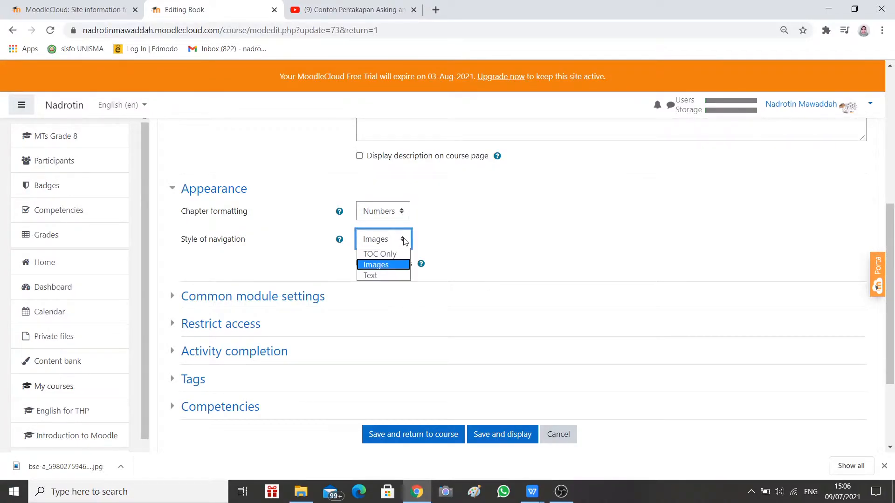
{"action": "left_click", "coordinate": [383, 276]}
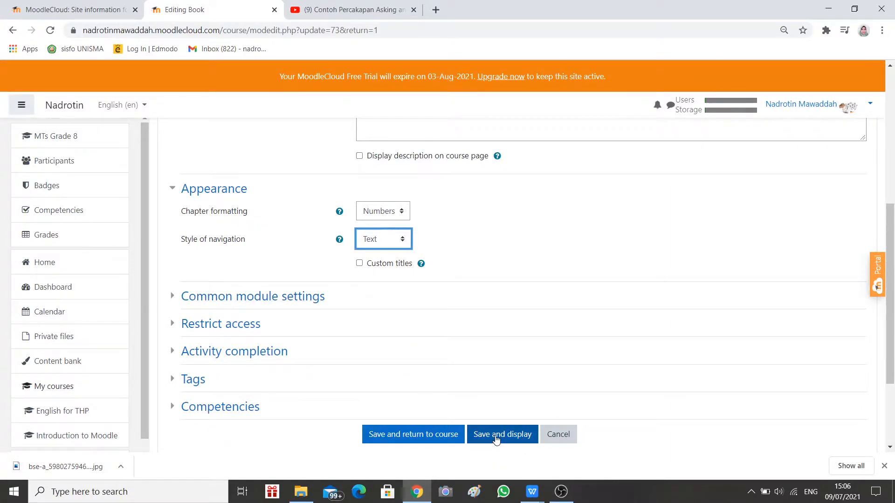
{"action": "left_click", "coordinate": [171, 301]}
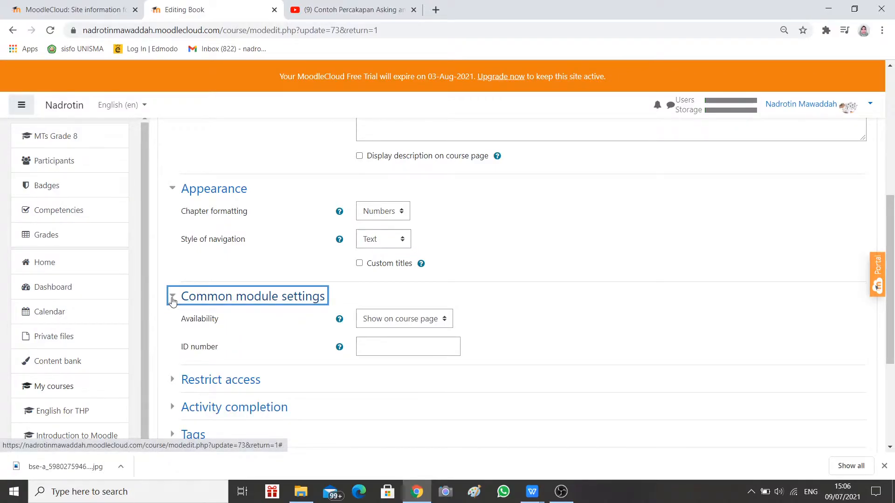
{"action": "left_click", "coordinate": [172, 298]}
{"action": "left_click", "coordinate": [501, 435]}
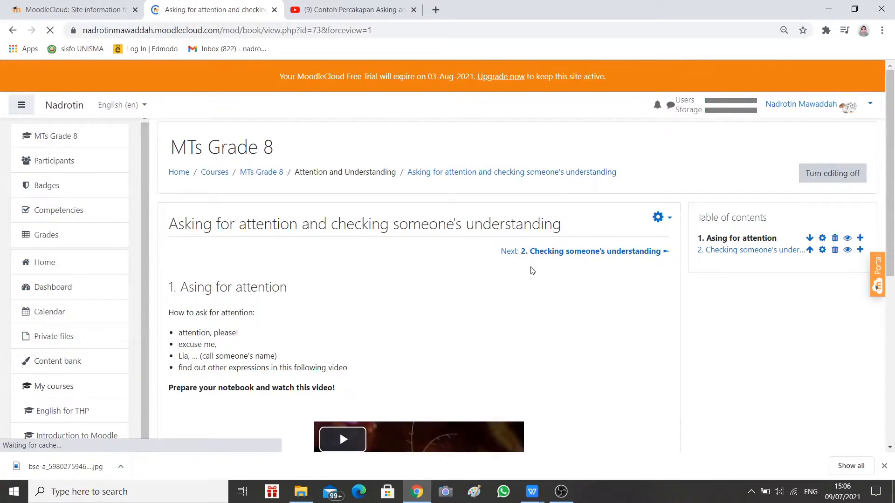
Examine the text navigation links in both chapters, moving from "Asing for attention" to "Checking someone's understanding"
{"action": "scroll", "coordinate": [553, 346], "scroll_direction": "down", "scroll_amount": 3}
{"action": "scroll", "coordinate": [558, 302], "scroll_direction": "up", "scroll_amount": 3}
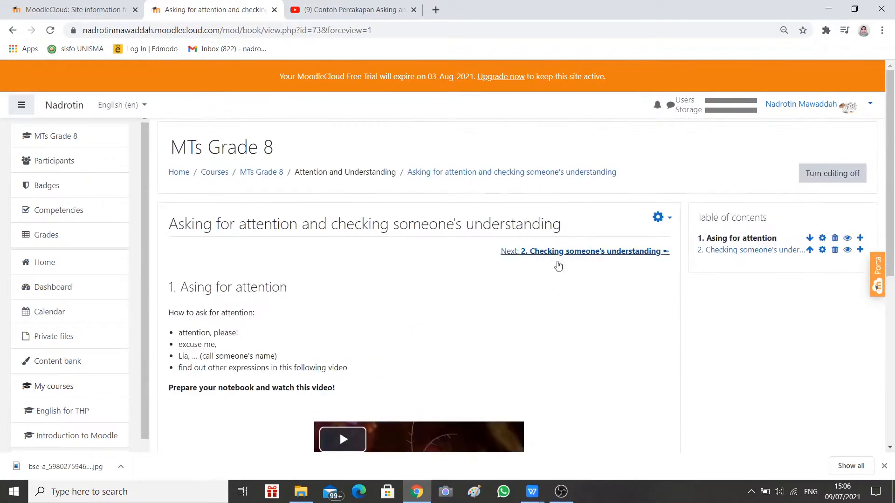
{"action": "scroll", "coordinate": [590, 378], "scroll_direction": "down", "scroll_amount": 1}
{"action": "scroll", "coordinate": [590, 378], "scroll_direction": "down", "scroll_amount": 4}
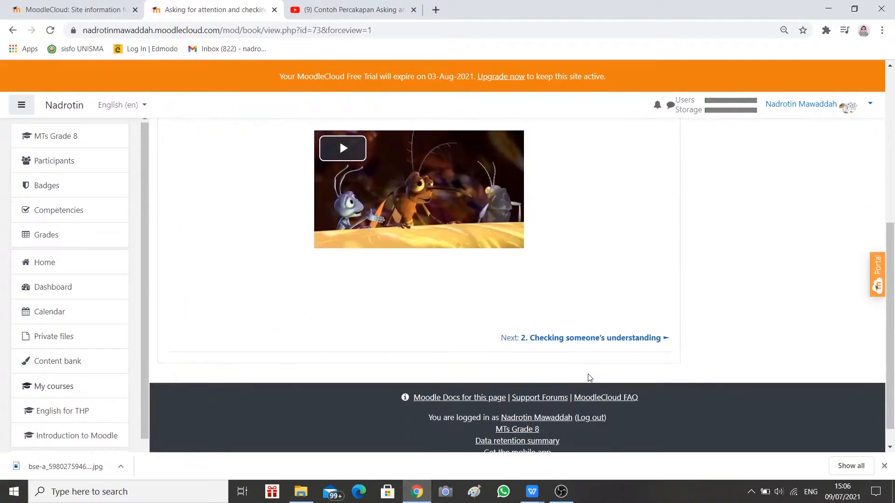
{"action": "left_click", "coordinate": [586, 339]}
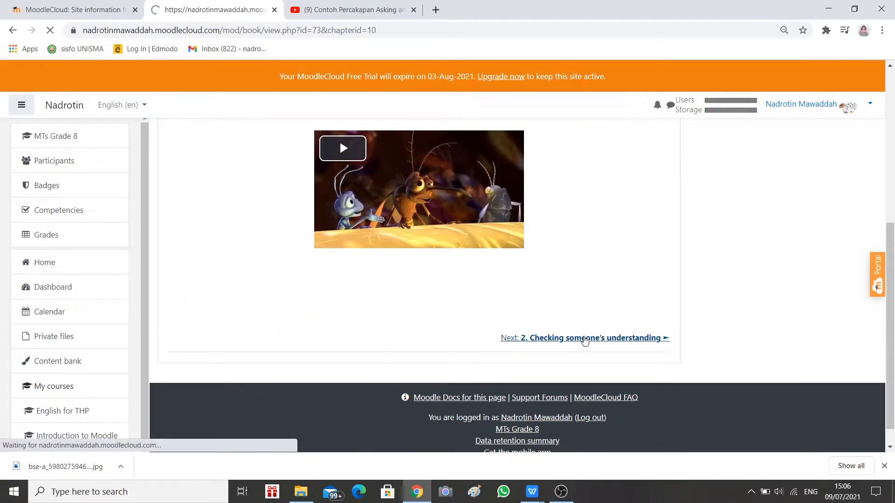
{"action": "scroll", "coordinate": [583, 340], "scroll_direction": "down", "scroll_amount": 2}
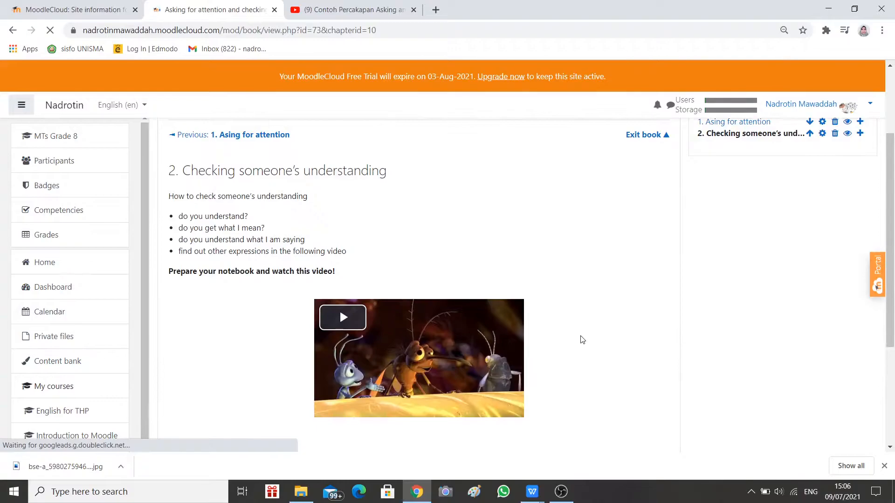
{"action": "scroll", "coordinate": [581, 340], "scroll_direction": "up", "scroll_amount": 1}
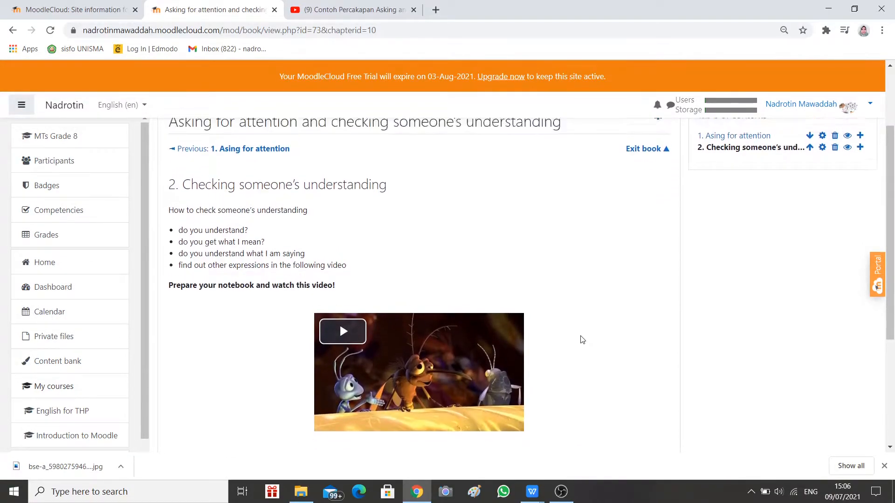
{"action": "scroll", "coordinate": [529, 376], "scroll_direction": "down", "scroll_amount": 1}
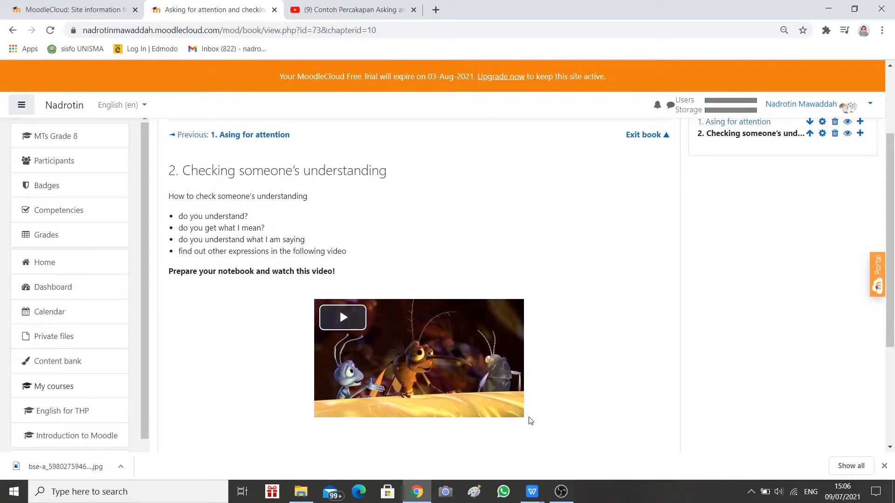
Open the "How To Check For Students Understanding In English" video from the YouTube watch history, copy its link and close its tab
{"action": "left_click", "coordinate": [357, 10]}
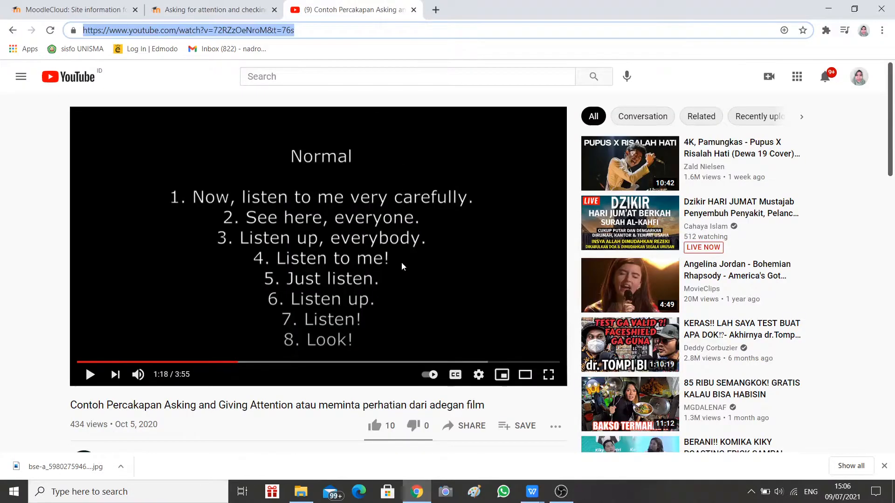
{"action": "left_click", "coordinate": [532, 493]}
{"action": "left_click", "coordinate": [585, 445]}
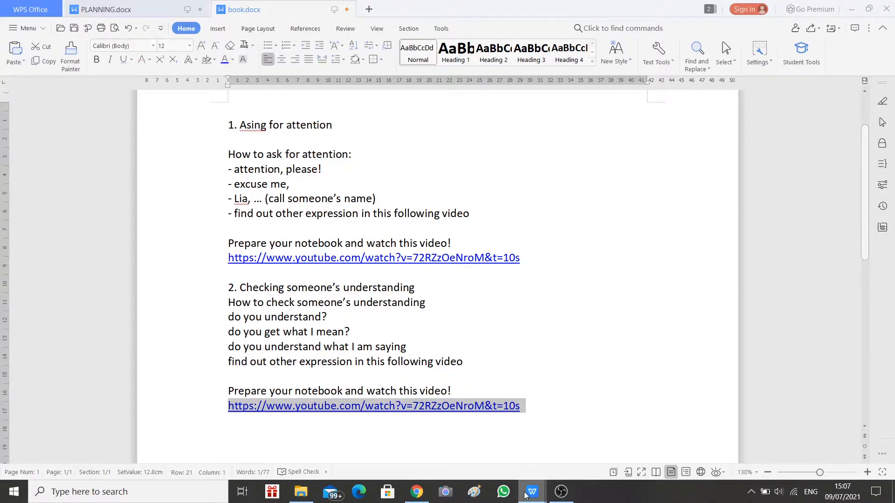
{"action": "left_click", "coordinate": [416, 492]}
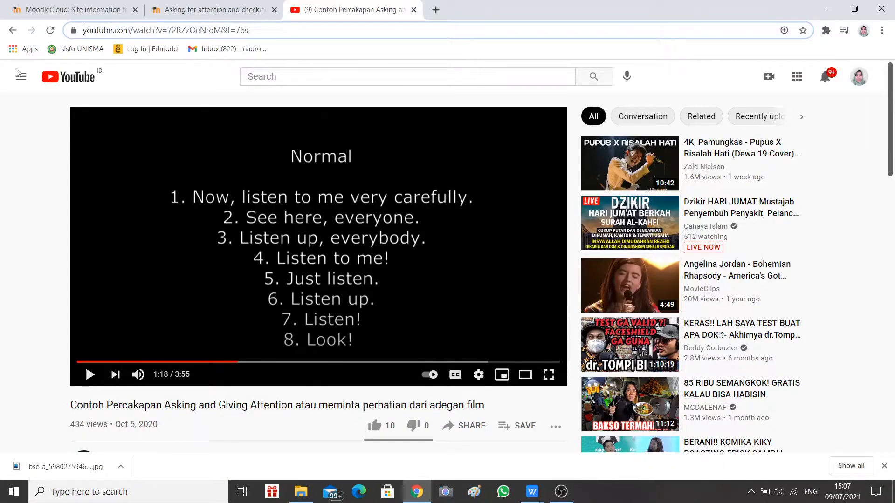
{"action": "left_click", "coordinate": [12, 30]}
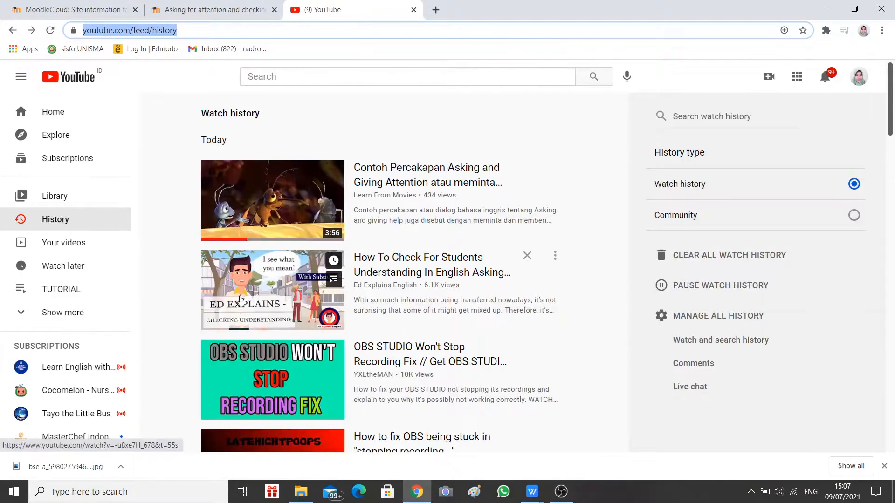
{"action": "left_click", "coordinate": [290, 288]}
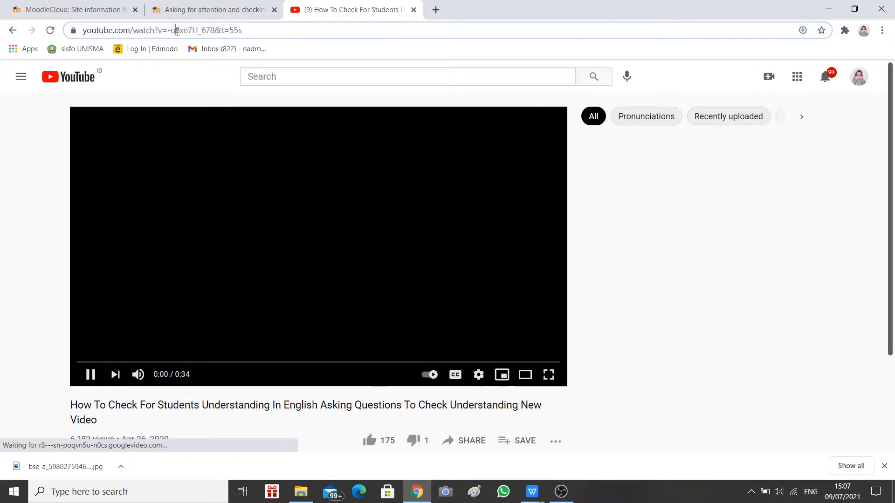
{"action": "left_click", "coordinate": [177, 30]}
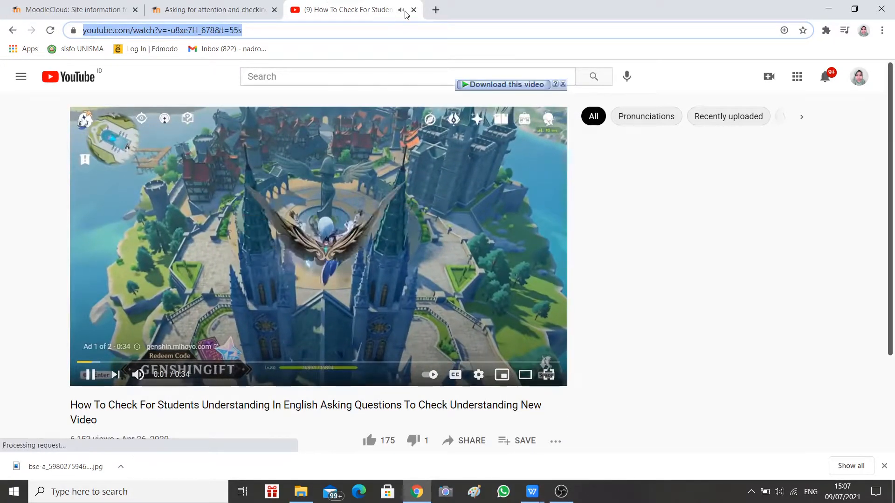
{"action": "key", "text": "ctrl+w"}
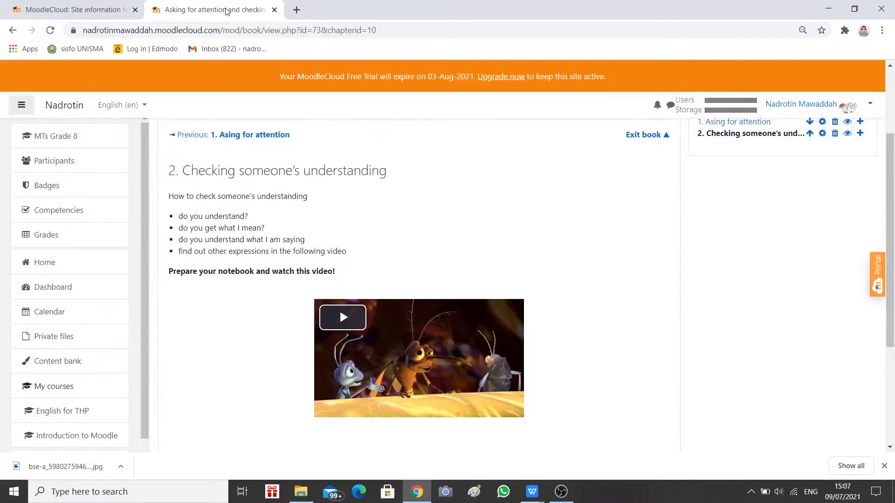
Open the "Checking someone's understanding" chapter for editing and delete the embedded video below the bold line
{"action": "scroll", "coordinate": [570, 307], "scroll_direction": "down", "scroll_amount": 1}
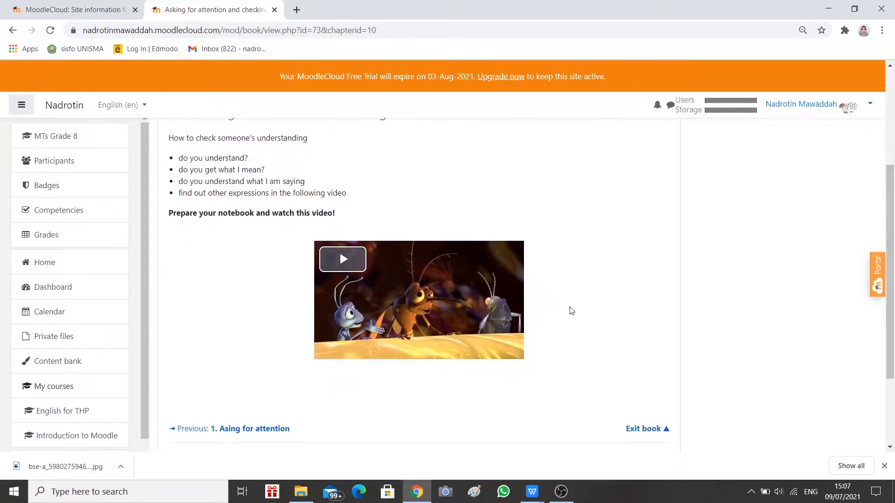
{"action": "scroll", "coordinate": [618, 346], "scroll_direction": "up", "scroll_amount": 2}
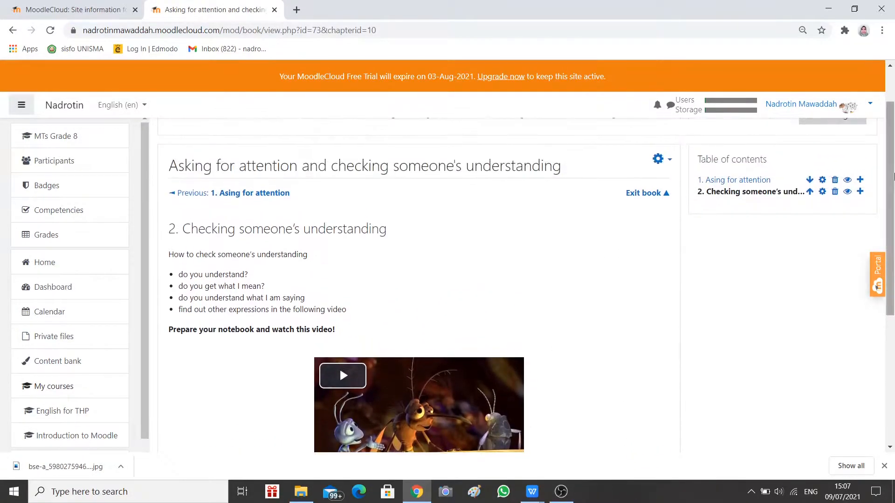
{"action": "left_click", "coordinate": [822, 192]}
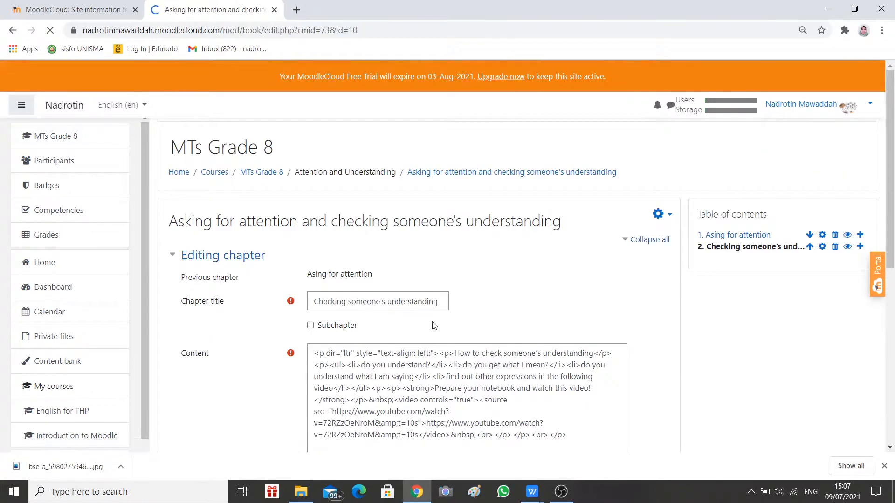
{"action": "scroll", "coordinate": [453, 327], "scroll_direction": "down", "scroll_amount": 5}
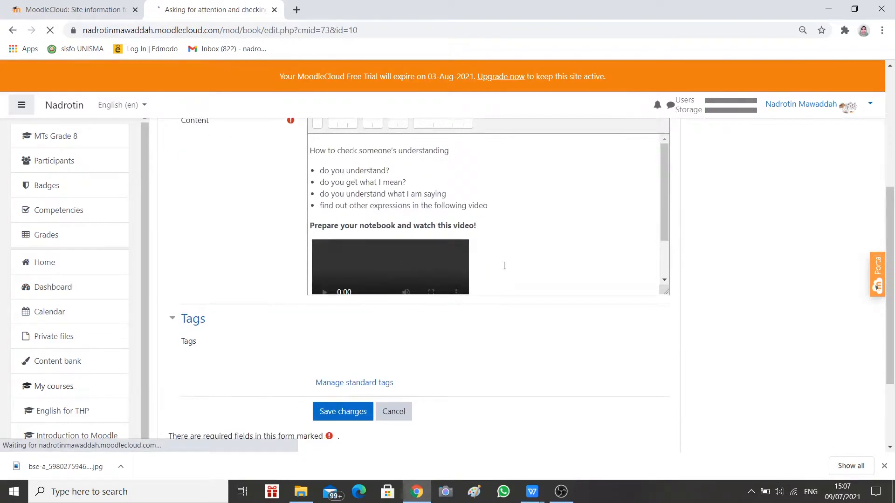
{"action": "scroll", "coordinate": [503, 264], "scroll_direction": "down", "scroll_amount": 2}
{"action": "left_click", "coordinate": [532, 264]}
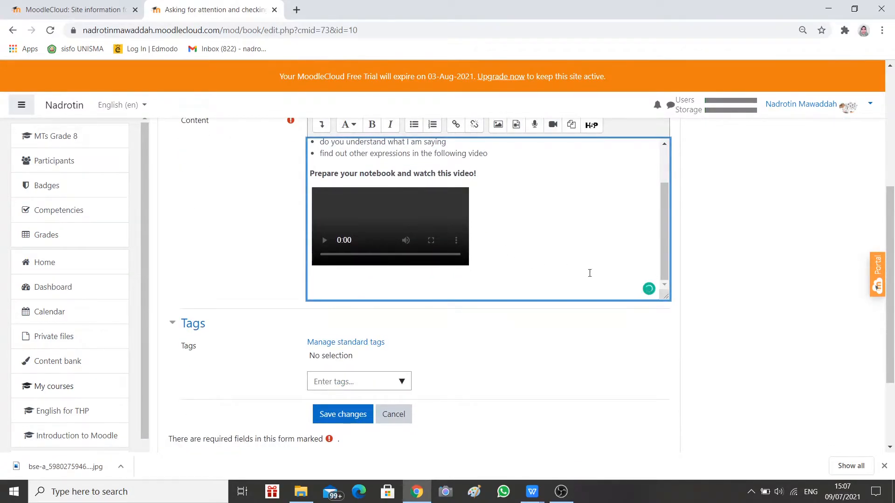
{"action": "key", "text": "BackSpace"}
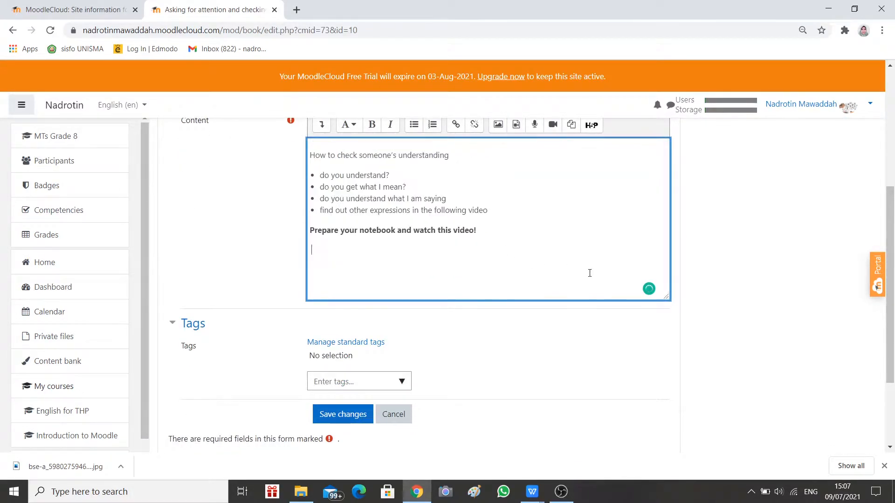
{"action": "left_click", "coordinate": [516, 124]}
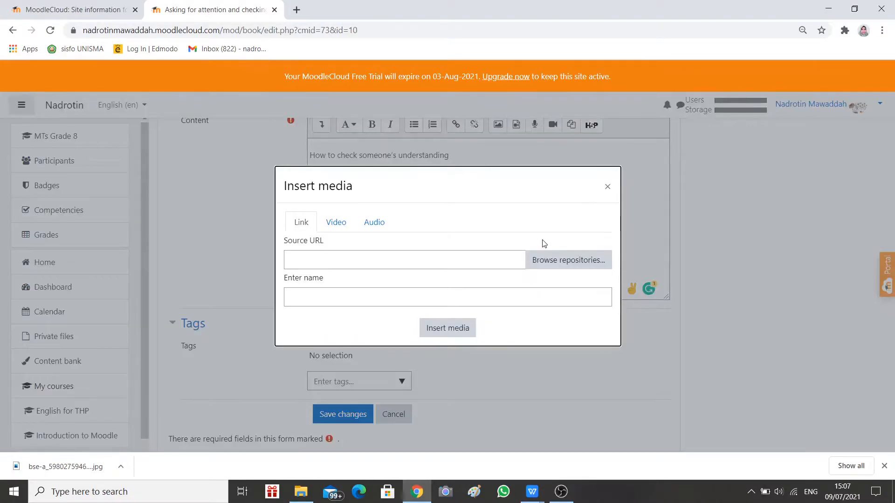
{"action": "left_click", "coordinate": [336, 231]}
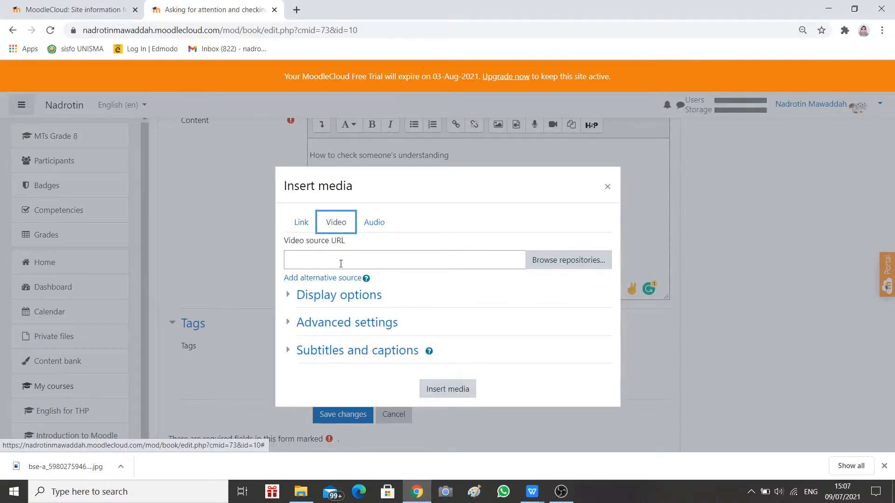
{"action": "left_click", "coordinate": [341, 261]}
{"action": "type", "text": "https://www.youtube.com/watch?v=-u8xe7H_678&t=55s"}
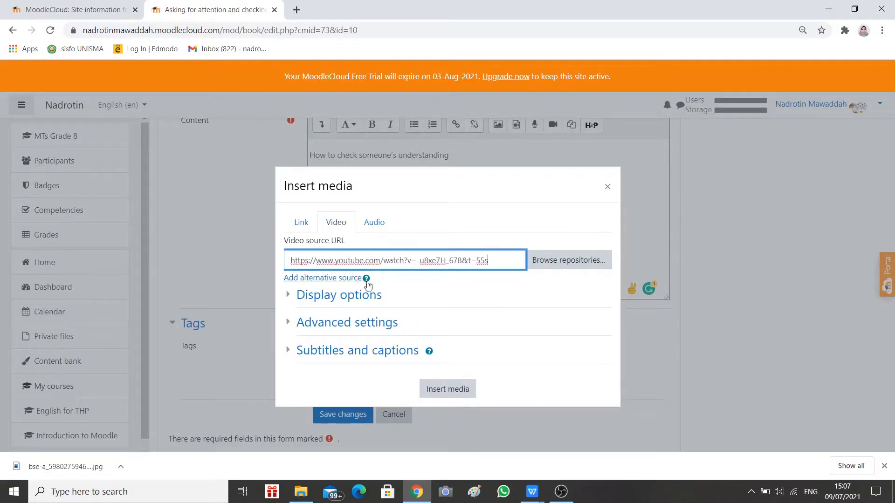
{"action": "left_click", "coordinate": [459, 390]}
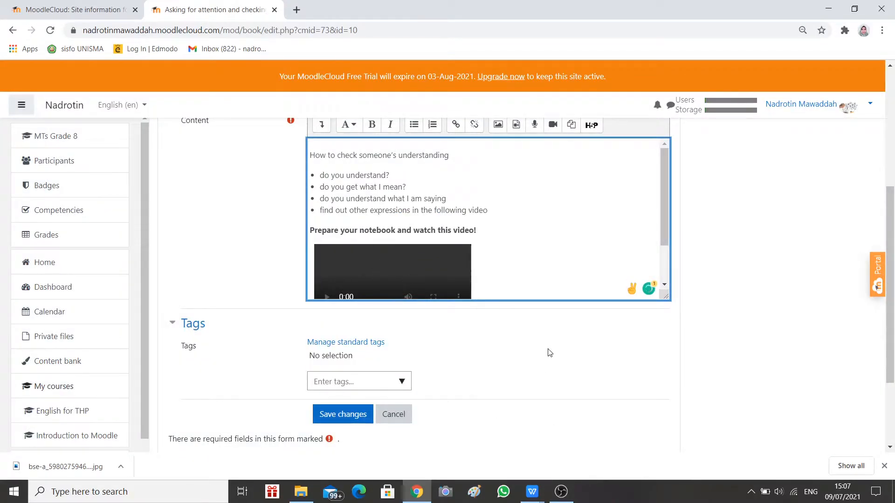
Save the "Checking someone's understanding" chapter and exit the book to the course page
{"action": "scroll", "coordinate": [548, 352], "scroll_direction": "down", "scroll_amount": 1}
{"action": "left_click", "coordinate": [354, 366]}
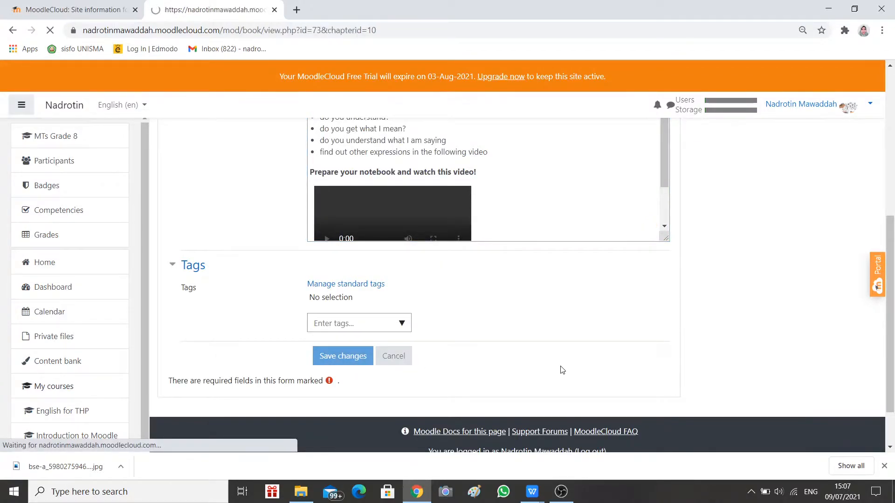
{"action": "scroll", "coordinate": [563, 370], "scroll_direction": "down", "scroll_amount": 2}
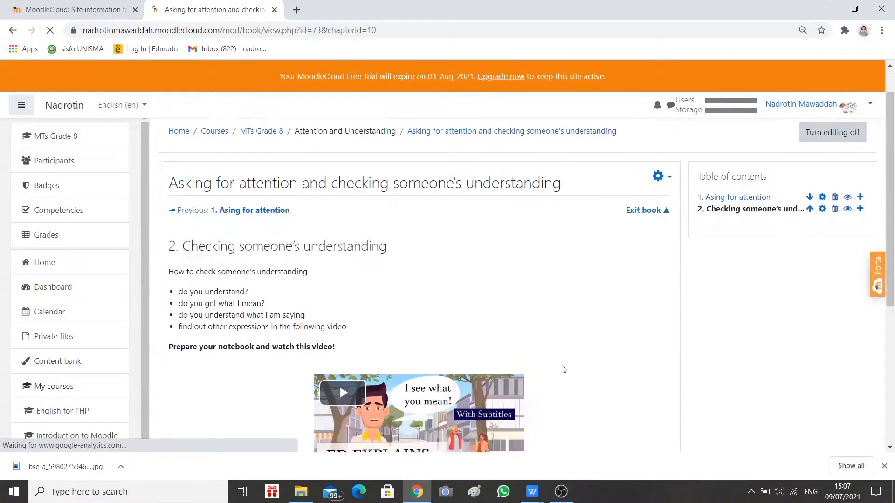
{"action": "scroll", "coordinate": [563, 369], "scroll_direction": "down", "scroll_amount": 2}
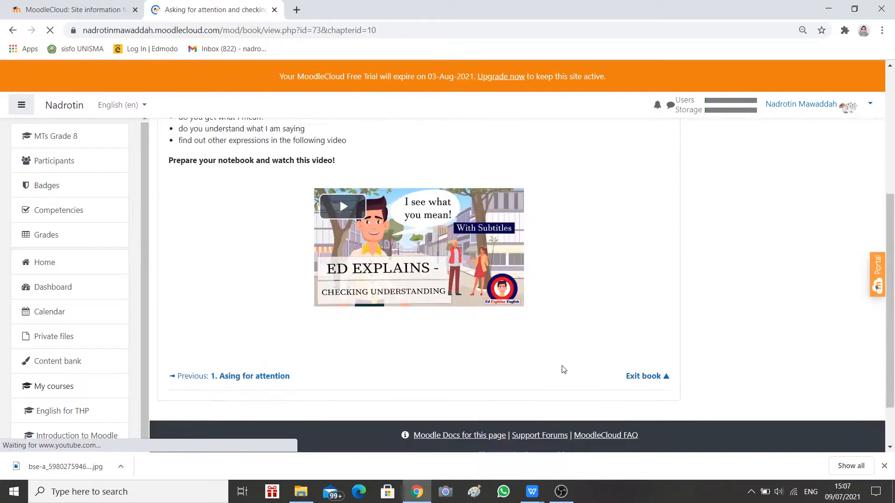
{"action": "left_click", "coordinate": [656, 374]}
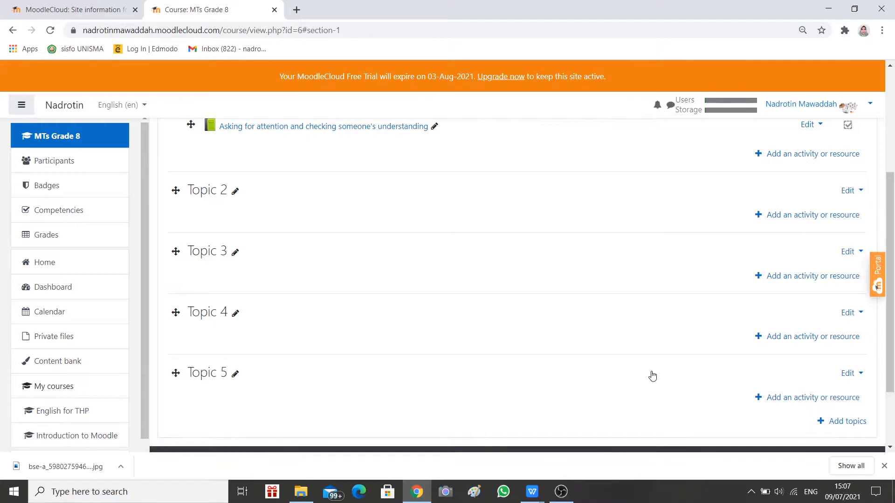
{"action": "scroll", "coordinate": [618, 186], "scroll_direction": "up", "scroll_amount": 2}
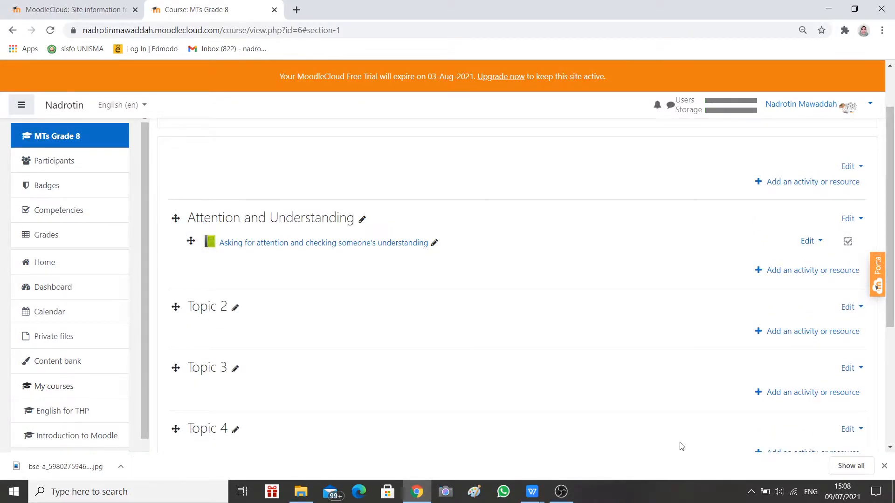
Check the planned activities in PLANNING.docx, open the H5P document from the TOPIC 1 folder and return to the Moodle course in Chrome
{"action": "mouse_move", "coordinate": [536, 489]}
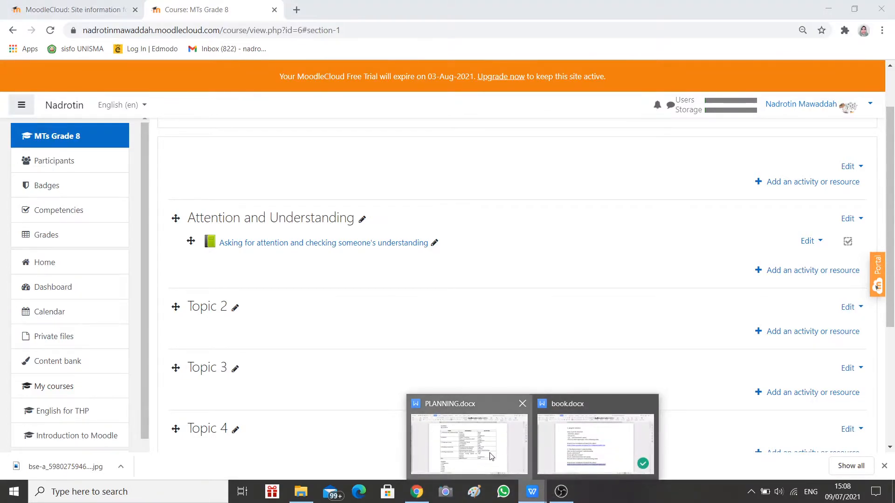
{"action": "left_click", "coordinate": [462, 426]}
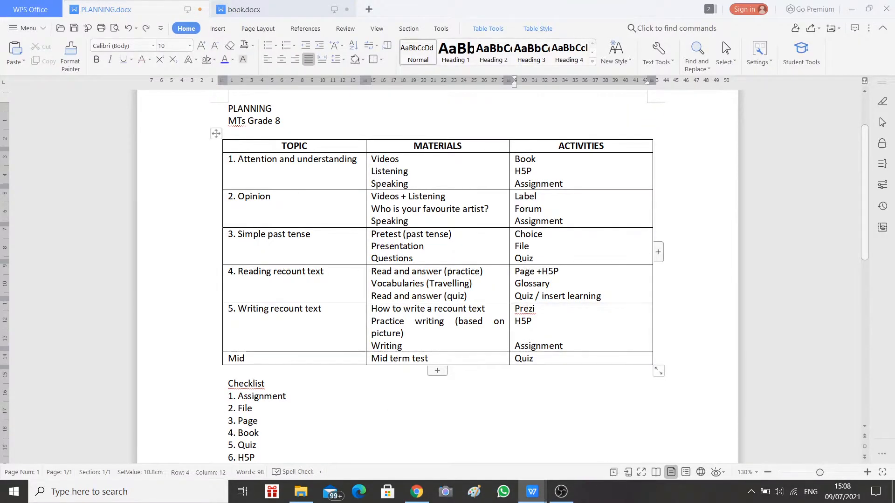
{"action": "mouse_move", "coordinate": [537, 495]}
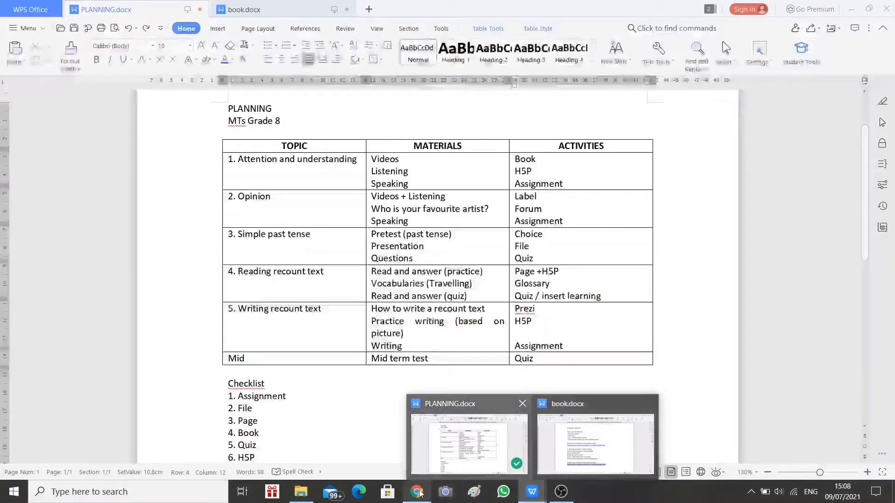
{"action": "left_click", "coordinate": [300, 492]}
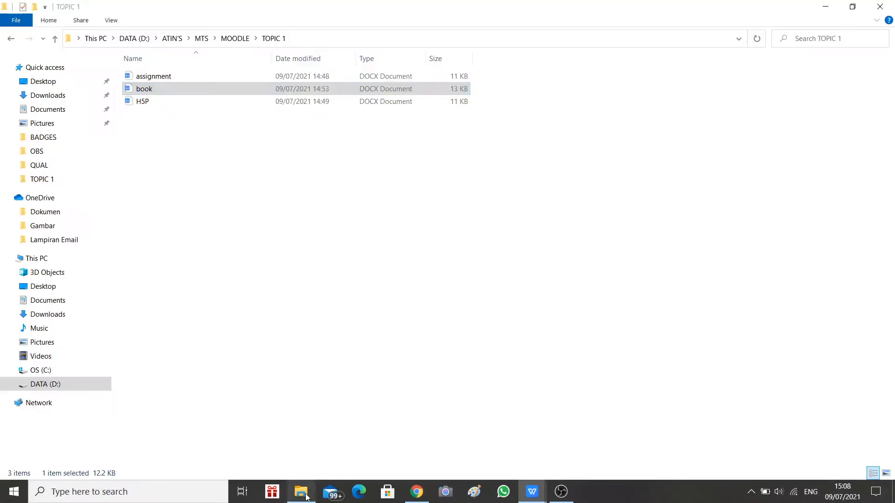
{"action": "double_click", "coordinate": [142, 102]}
{"action": "mouse_move", "coordinate": [532, 492]}
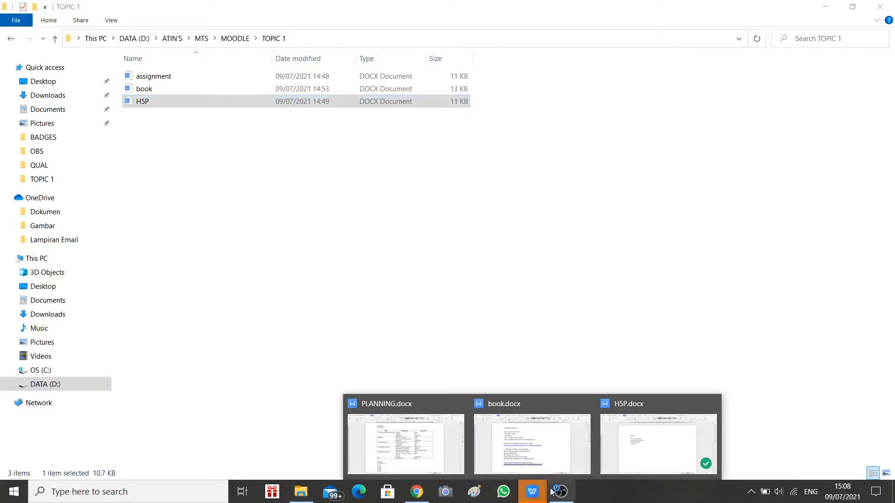
{"action": "left_click", "coordinate": [657, 447]}
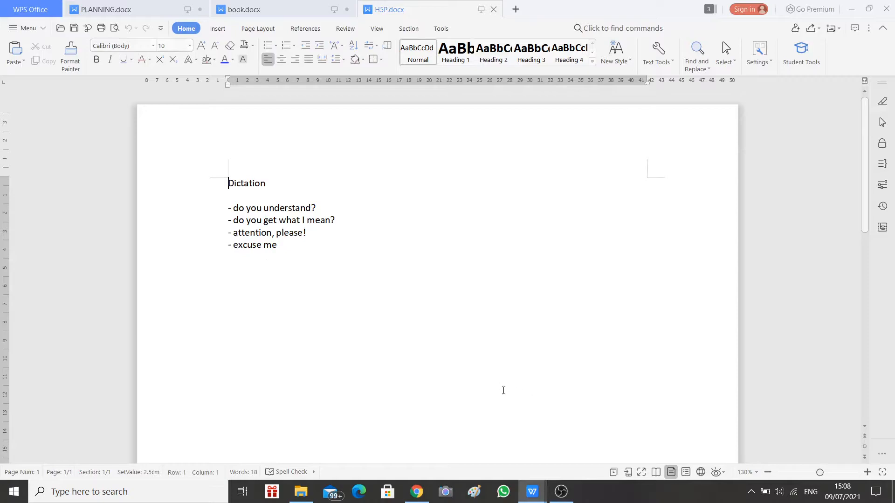
{"action": "left_click", "coordinate": [417, 492]}
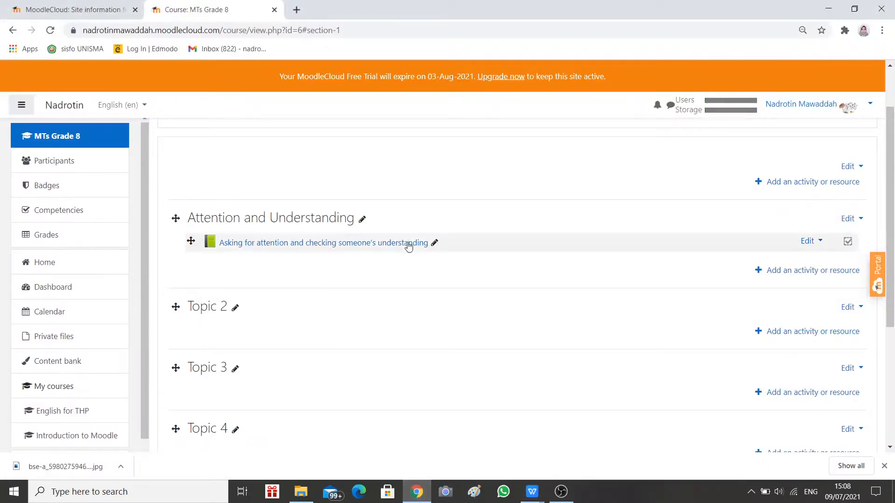
{"action": "left_click", "coordinate": [811, 276]}
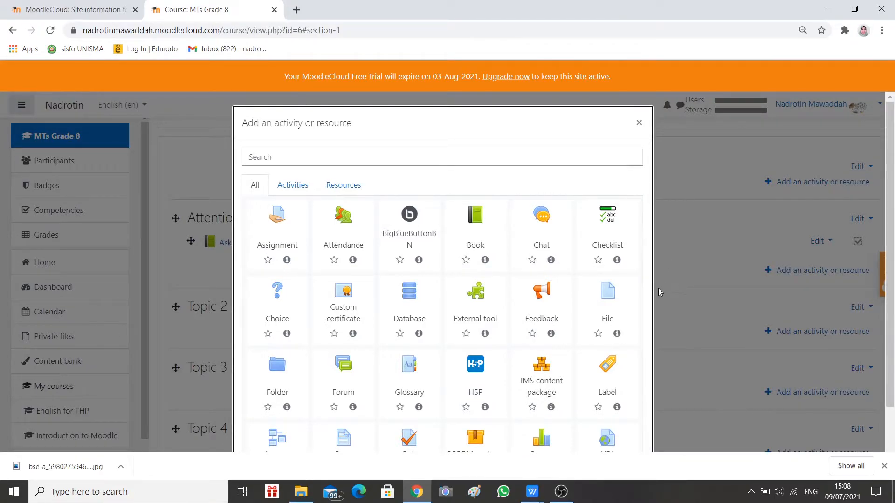
{"action": "scroll", "coordinate": [610, 327], "scroll_direction": "down", "scroll_amount": 1}
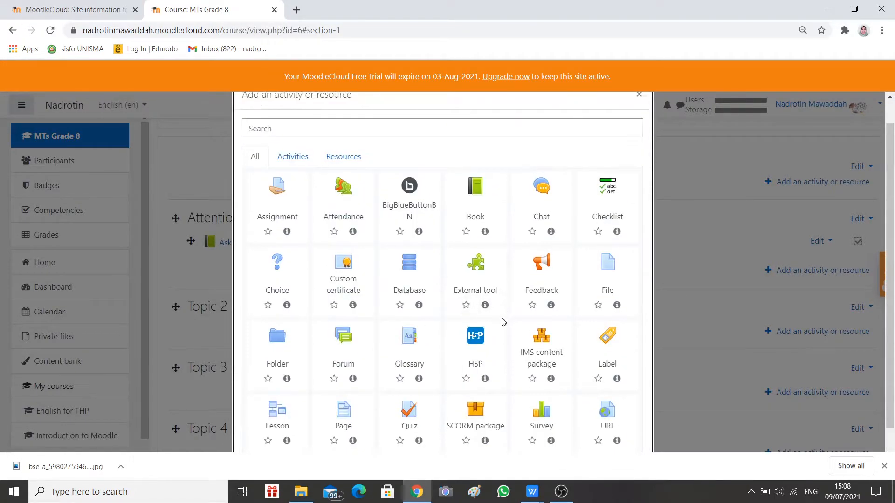
{"action": "left_click", "coordinate": [639, 95]}
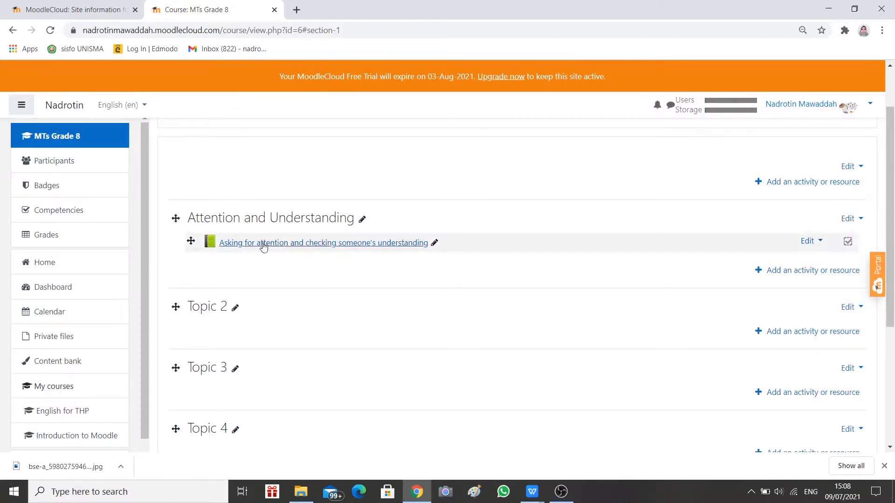
Add a new H5P activity to the "Attention and Understanding" topic
{"action": "left_click", "coordinate": [784, 273]}
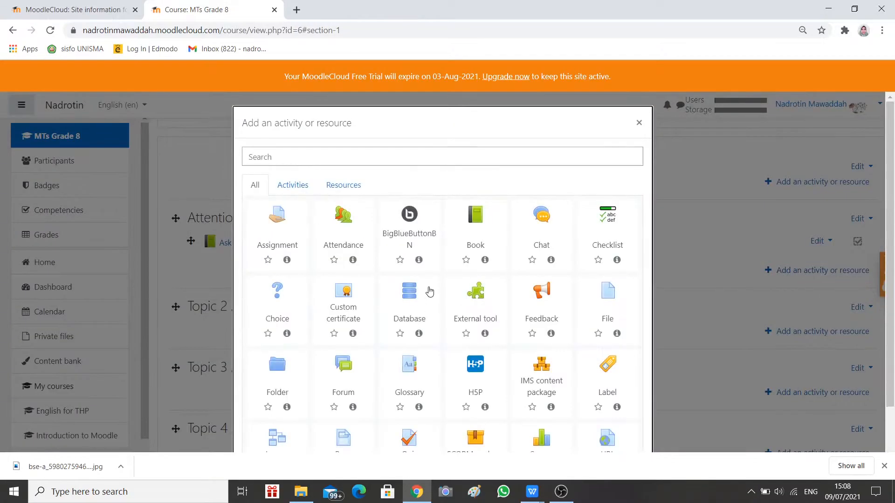
{"action": "left_click", "coordinate": [483, 364]}
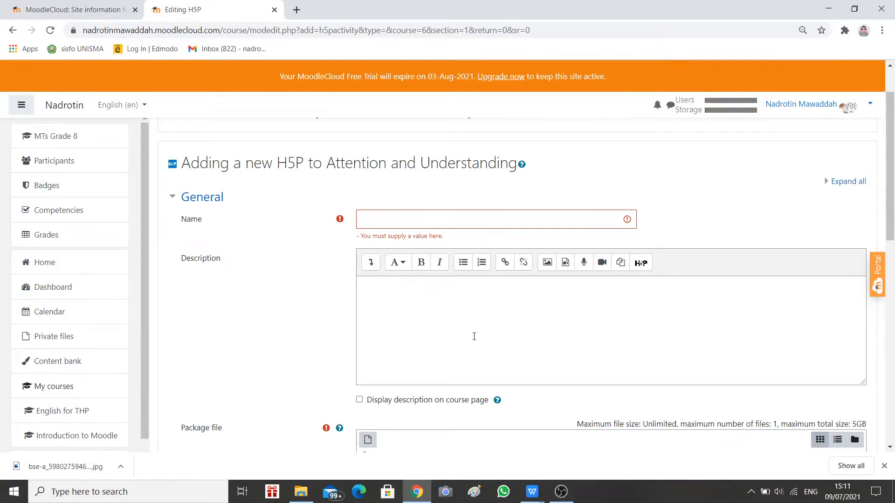
{"action": "left_click", "coordinate": [532, 492]}
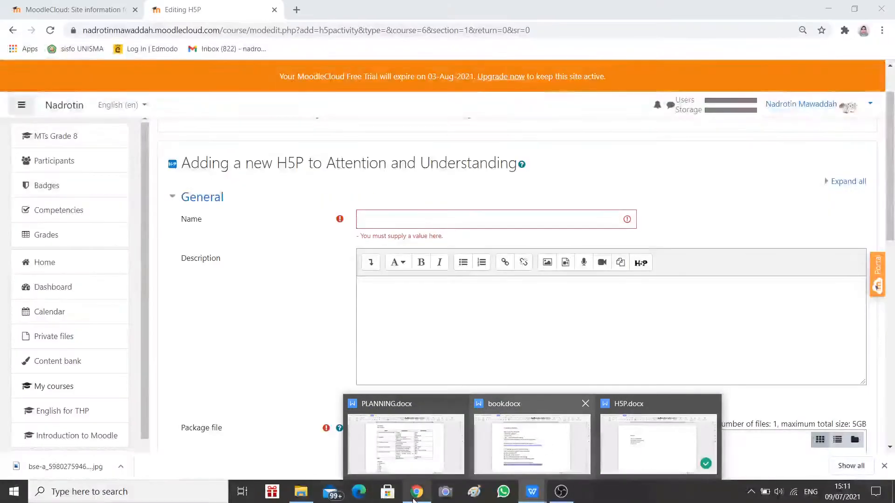
{"action": "left_click", "coordinate": [386, 223]}
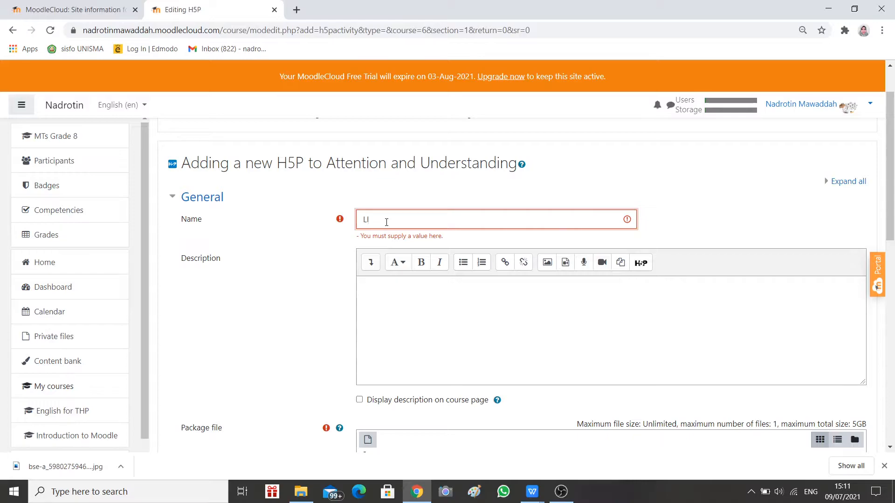
{"action": "type", "text": "isten"}
{"action": "type", "text": " and writ"}
{"action": "type", "text": "e"}
{"action": "type", "text": " wht"}
{"action": "key", "text": "BackSpace"}
{"action": "key", "text": "BackSpace"}
{"action": "key", "text": "BackSpace"}
{"action": "key", "text": "BackSpace"}
{"action": "key", "text": "BackSpace"}
{"action": "key", "text": "BackSpace"}
{"action": "key", "text": "BackSpace"}
{"action": "key", "text": "BackSpace"}
{"action": "key", "text": "BackSpace"}
{"action": "key", "text": "BackSpace"}
{"action": "key", "text": "BackSpace"}
{"action": "key", "text": "BackSpace"}
{"action": "key", "text": "BackSpace"}
{"action": "key", "text": "BackSpace"}
{"action": "key", "text": "BackSpace"}
{"action": "key", "text": "BackSpace"}
{"action": "key", "text": "BackSpace"}
{"action": "key", "text": "BackSpace"}
{"action": "key", "text": "BackSpace"}
{"action": "key", "text": "BackSpace"}
Name the activity "Write what you listen" and add the description "Listen to the audio and write what you hear!" formatted as a heading
{"action": "type", "text": "Write"}
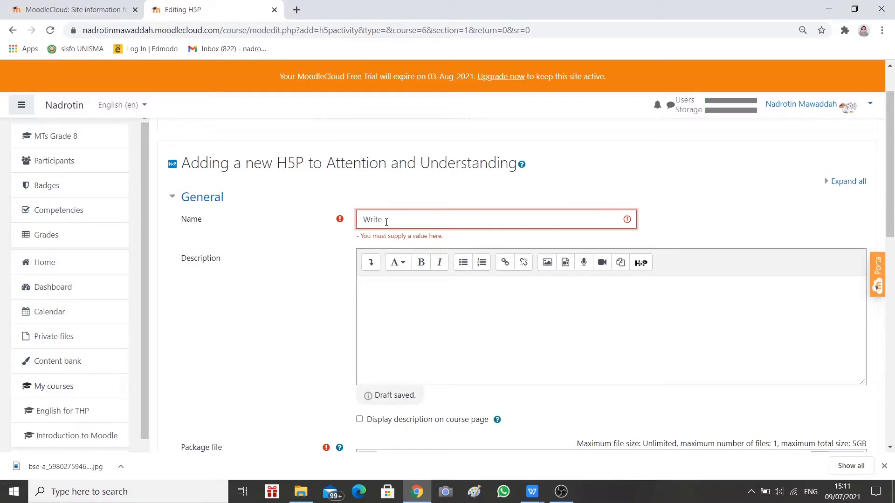
{"action": "type", "text": " what you listen"}
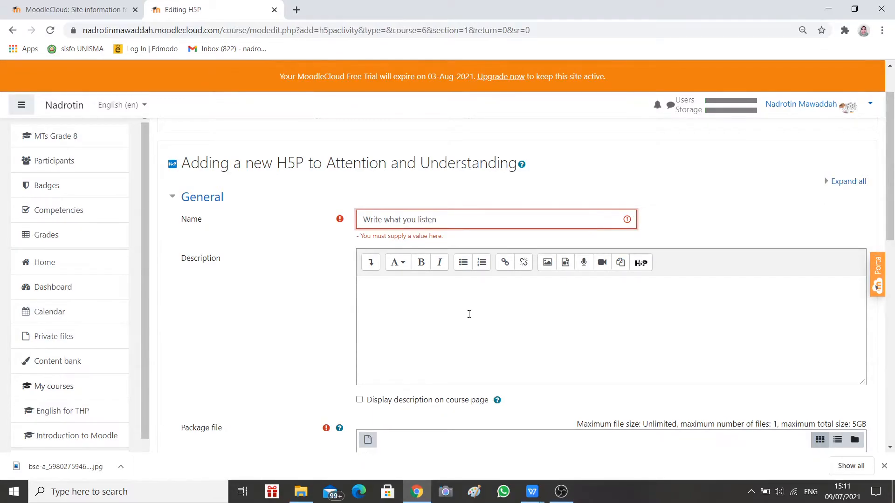
{"action": "scroll", "coordinate": [437, 299], "scroll_direction": "down", "scroll_amount": 2}
{"action": "scroll", "coordinate": [438, 300], "scroll_direction": "up", "scroll_amount": 1}
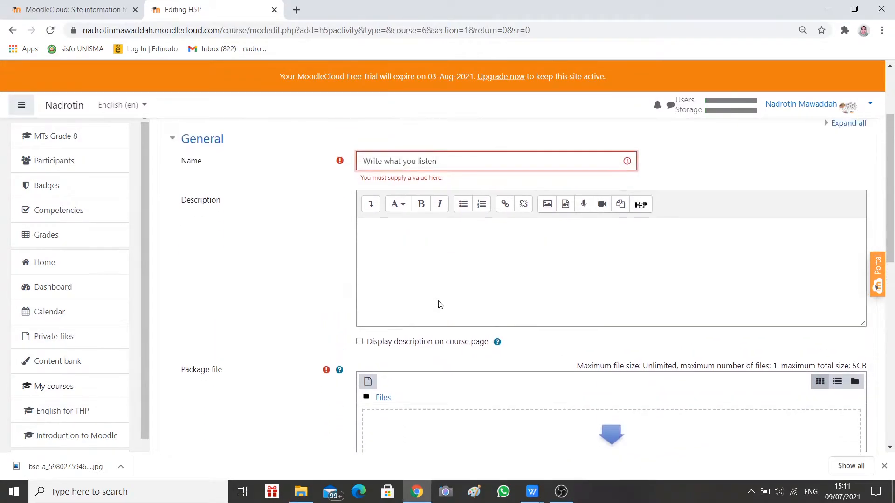
{"action": "scroll", "coordinate": [496, 256], "scroll_direction": "down", "scroll_amount": 1}
{"action": "scroll", "coordinate": [583, 294], "scroll_direction": "up", "scroll_amount": 1}
{"action": "left_click", "coordinate": [430, 254]}
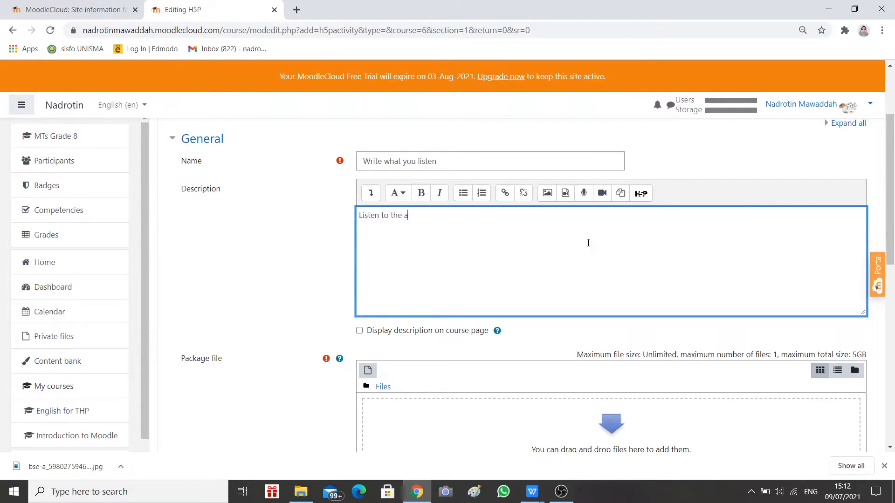
{"action": "type", "text": "dio and write what you hear!"}
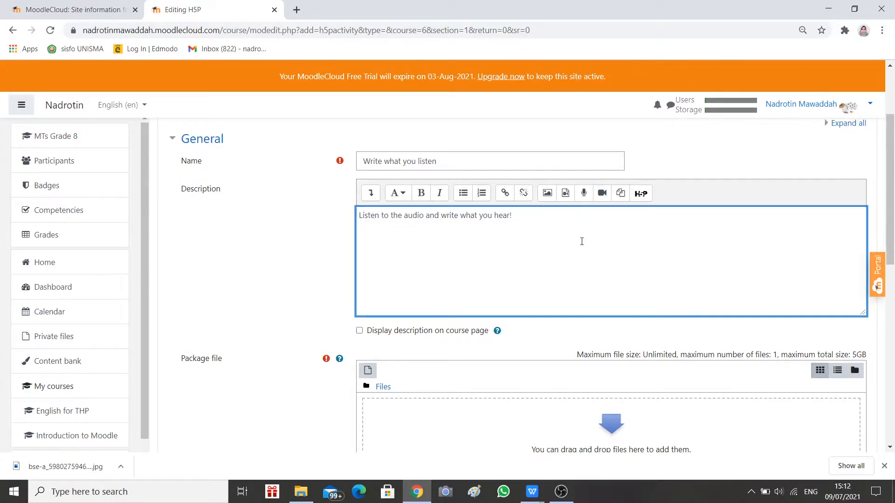
{"action": "left_click", "coordinate": [398, 193]}
{"action": "left_click", "coordinate": [413, 223]}
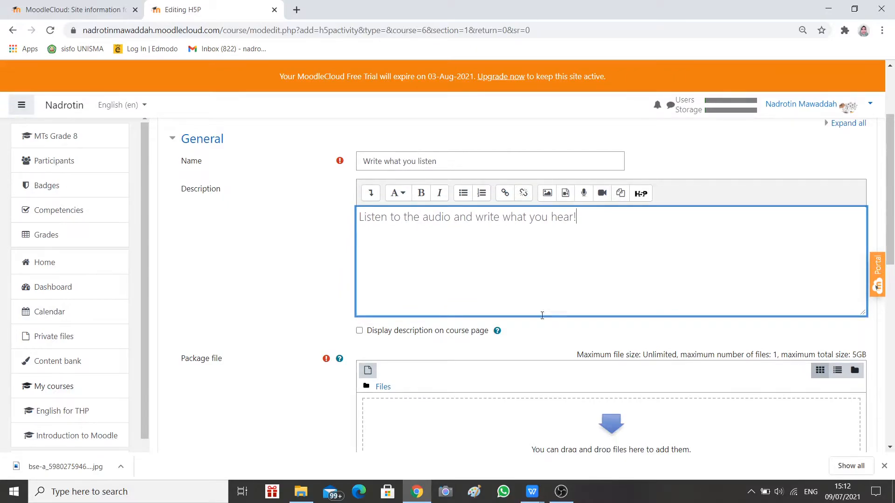
Open the content bank linked below the package file area and start a new Dictation content
{"action": "scroll", "coordinate": [522, 329], "scroll_direction": "down", "scroll_amount": 2}
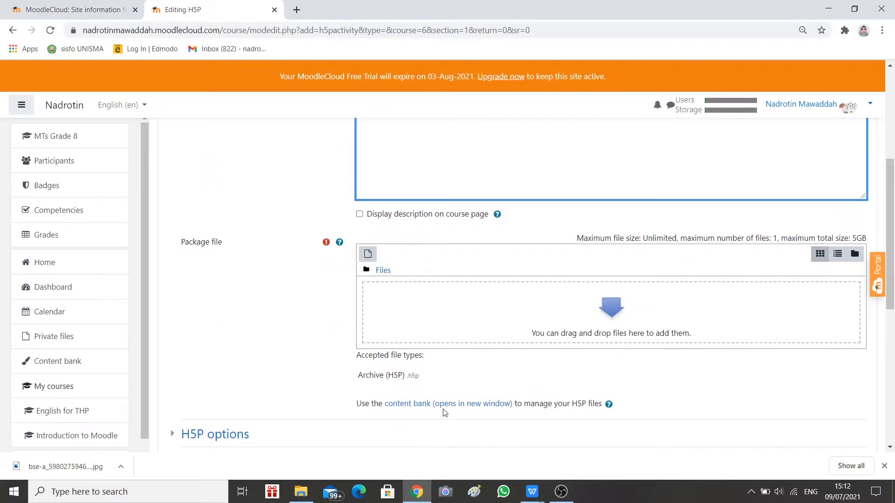
{"action": "left_click", "coordinate": [445, 410]}
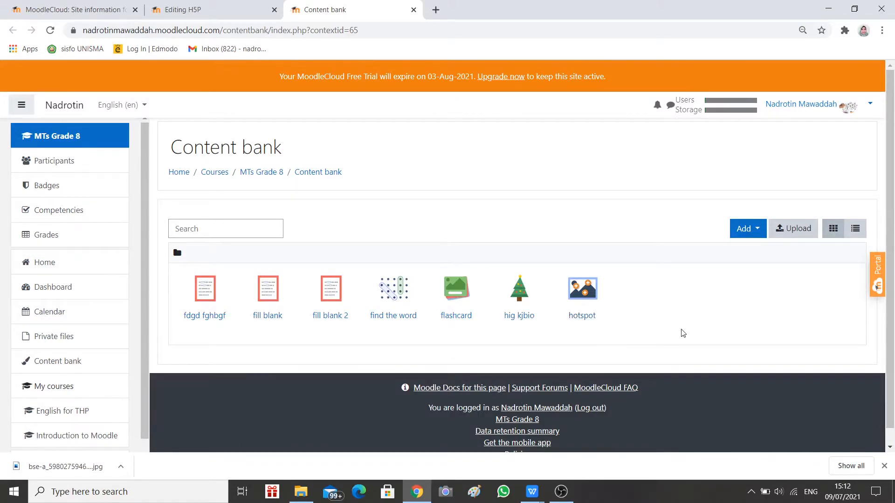
{"action": "left_click", "coordinate": [758, 233]}
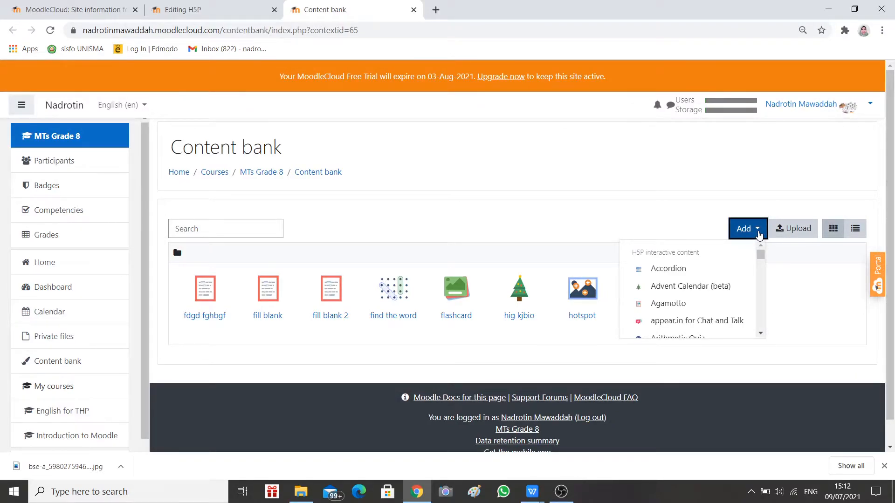
{"action": "scroll", "coordinate": [723, 303], "scroll_direction": "down", "scroll_amount": 4}
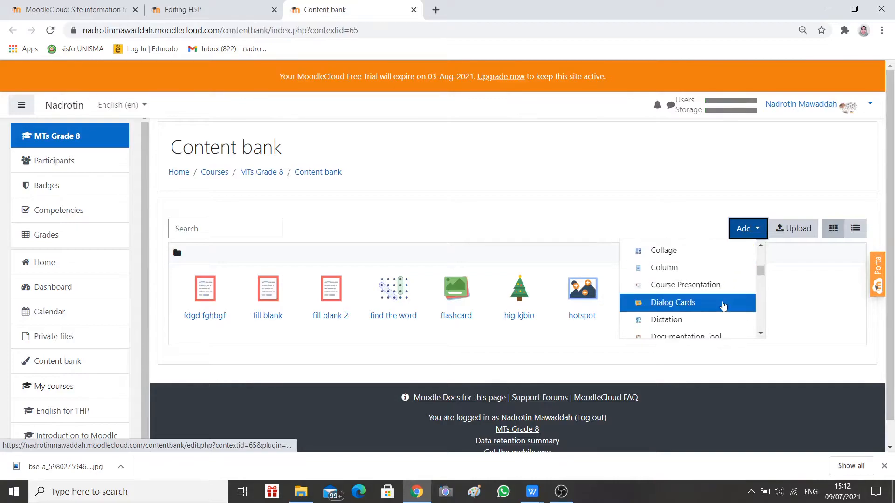
{"action": "scroll", "coordinate": [723, 306], "scroll_direction": "down", "scroll_amount": 1}
{"action": "left_click", "coordinate": [648, 262]}
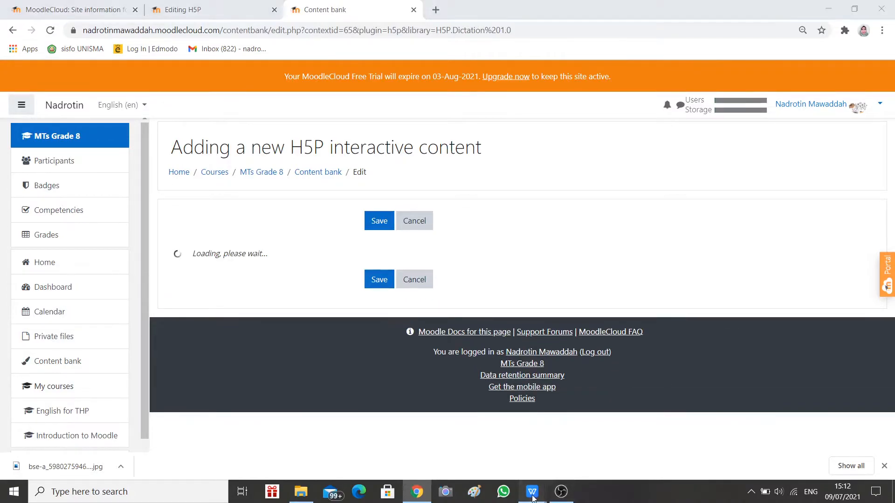
Copy the sentence "do you understand?" from H5P.docx in WPS Office and return to the Dictation editor in Chrome
{"action": "mouse_move", "coordinate": [532, 492]}
{"action": "left_click", "coordinate": [658, 446]}
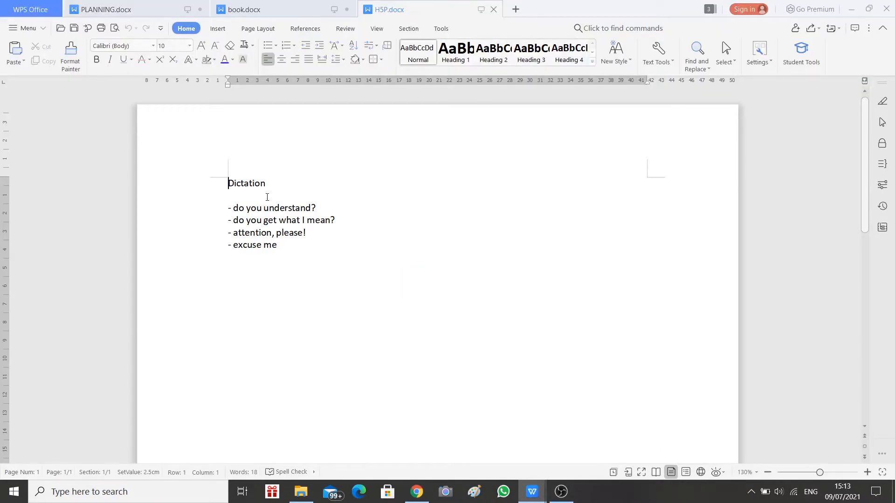
{"action": "left_click_drag", "start_coordinate": [319, 207], "coordinate": [233, 208]}
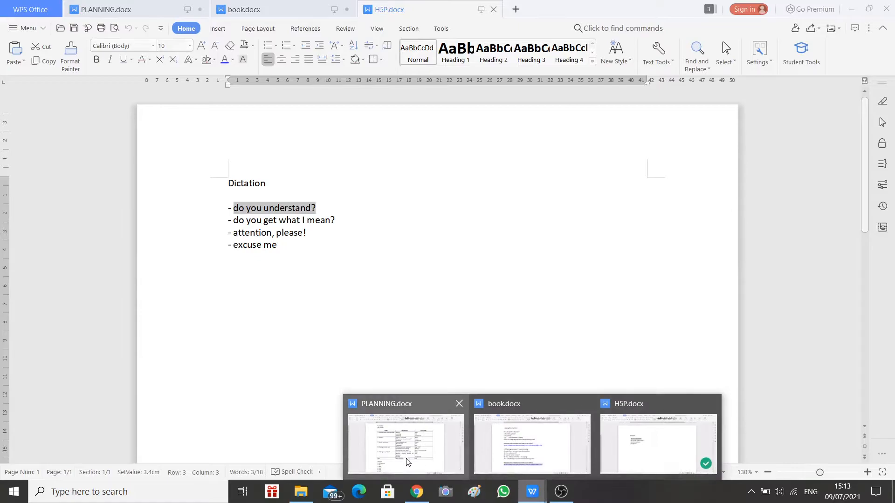
{"action": "left_click", "coordinate": [415, 493]}
Set the title of the Dictation content to "dictation 1"
{"action": "scroll", "coordinate": [471, 238], "scroll_direction": "down", "scroll_amount": 1}
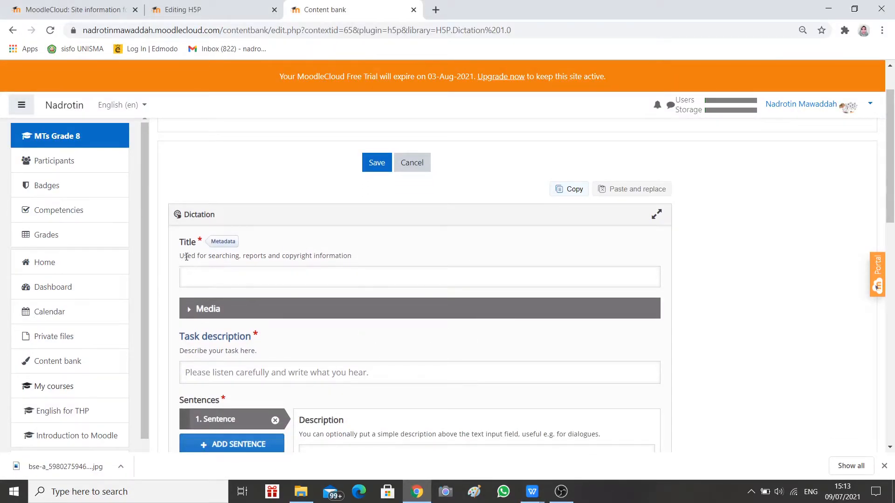
{"action": "left_click", "coordinate": [197, 272]}
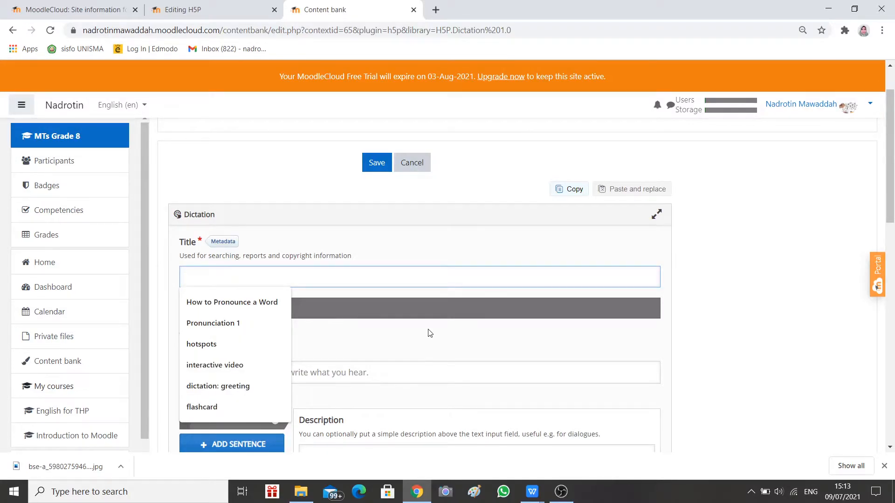
{"action": "type", "text": "dictation 1"}
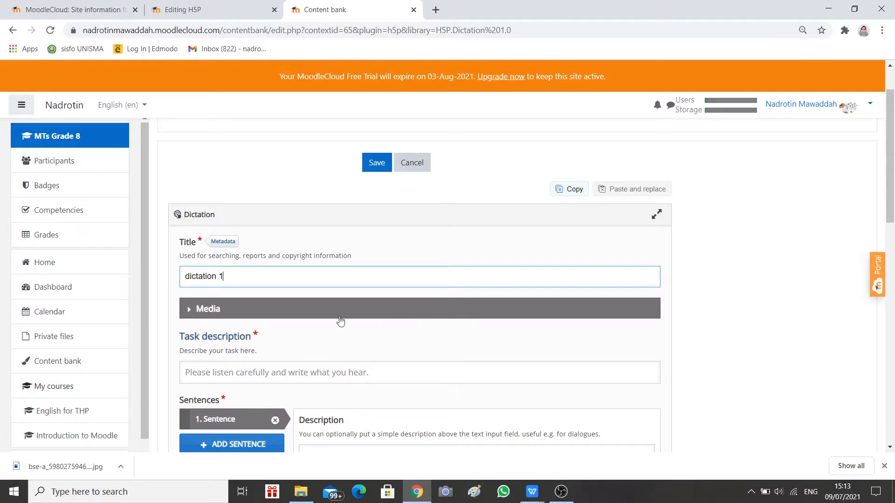
Enter "Please listen carefully and write what you hear!" as the task description of the dictation
{"action": "scroll", "coordinate": [273, 364], "scroll_direction": "down", "scroll_amount": 3}
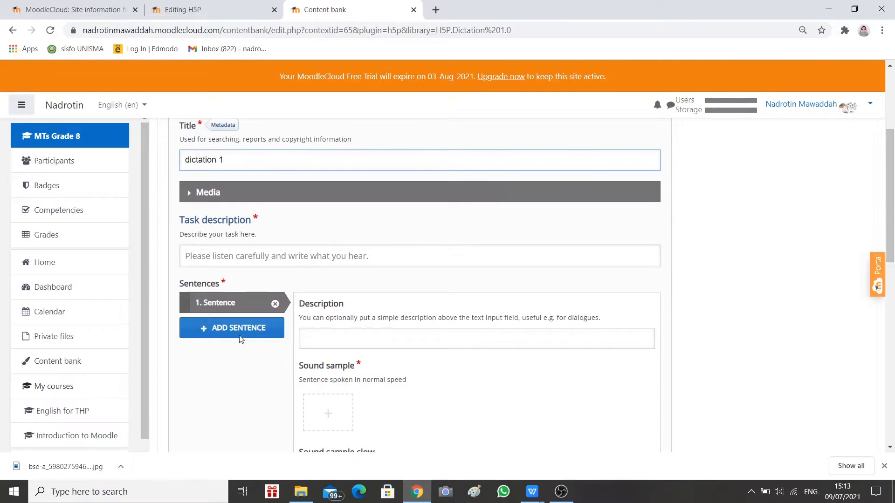
{"action": "left_click", "coordinate": [202, 256]}
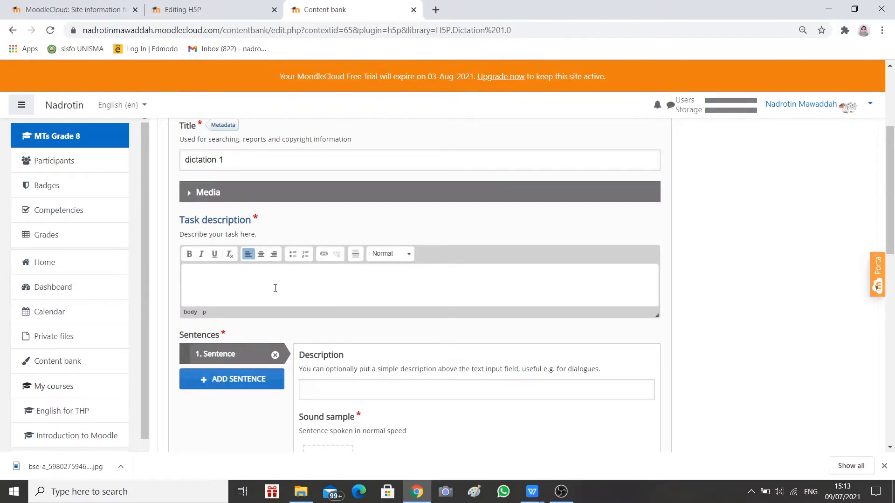
{"action": "left_click", "coordinate": [761, 176]}
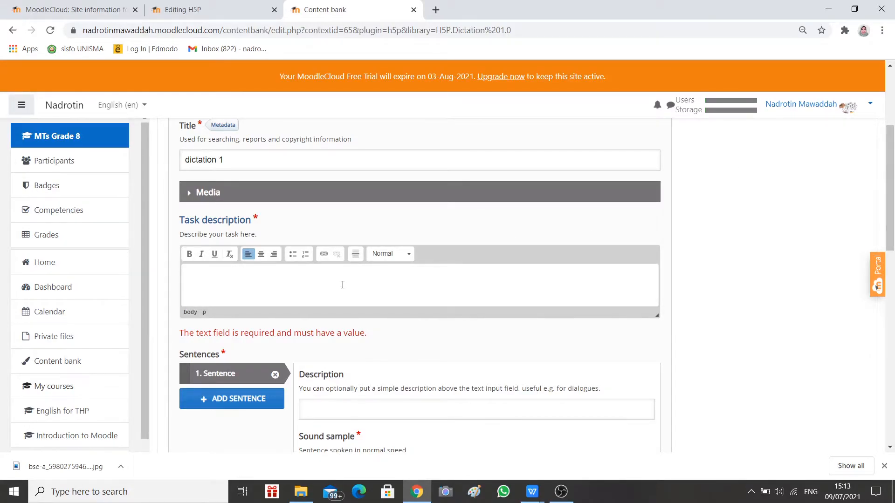
{"action": "type", "text": "Pl"}
{"action": "key", "text": "shift+Tab"}
{"action": "left_click", "coordinate": [328, 283]}
{"action": "type", "text": "Please listen"}
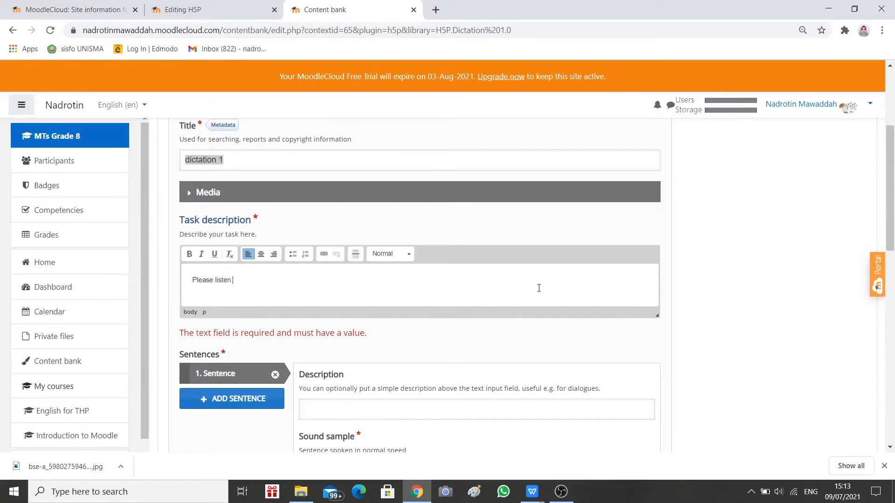
{"action": "type", "text": " carefully and write what you hear!"}
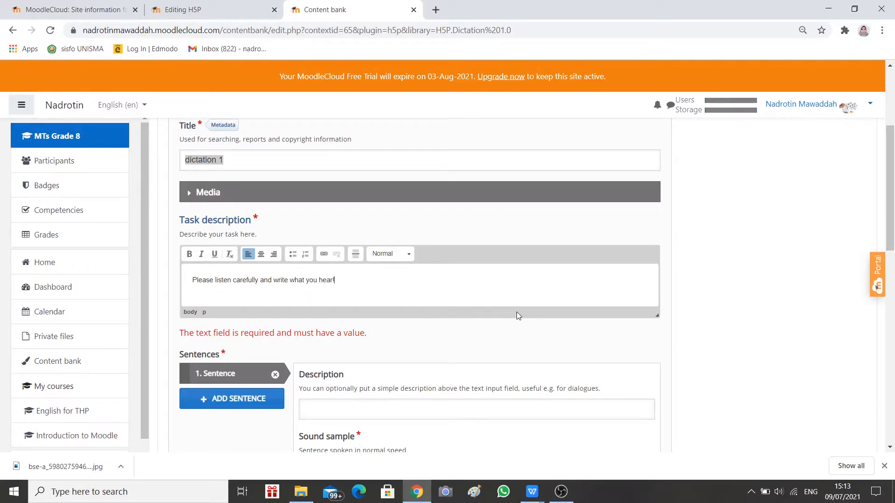
Enter "do you understand?" as the description of the first sentence
{"action": "scroll", "coordinate": [272, 409], "scroll_direction": "down", "scroll_amount": 3}
{"action": "left_click", "coordinate": [306, 292]}
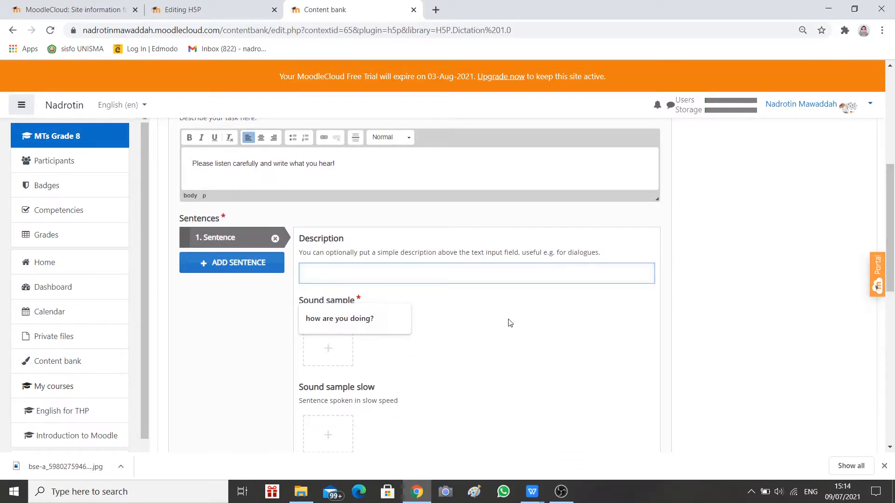
{"action": "type", "text": "do you understand?"}
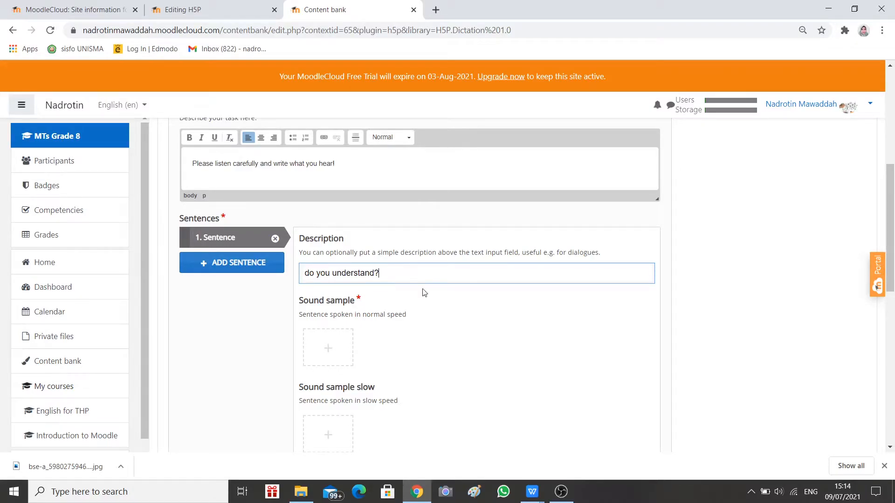
Open the audio recorder for the first sentence's normal-speed sound sample
{"action": "scroll", "coordinate": [469, 346], "scroll_direction": "down", "scroll_amount": 1}
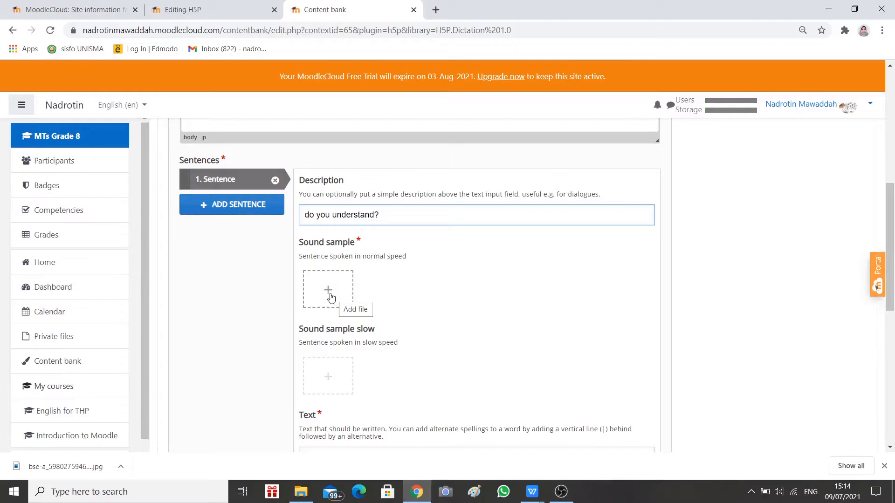
{"action": "scroll", "coordinate": [425, 316], "scroll_direction": "down", "scroll_amount": 2}
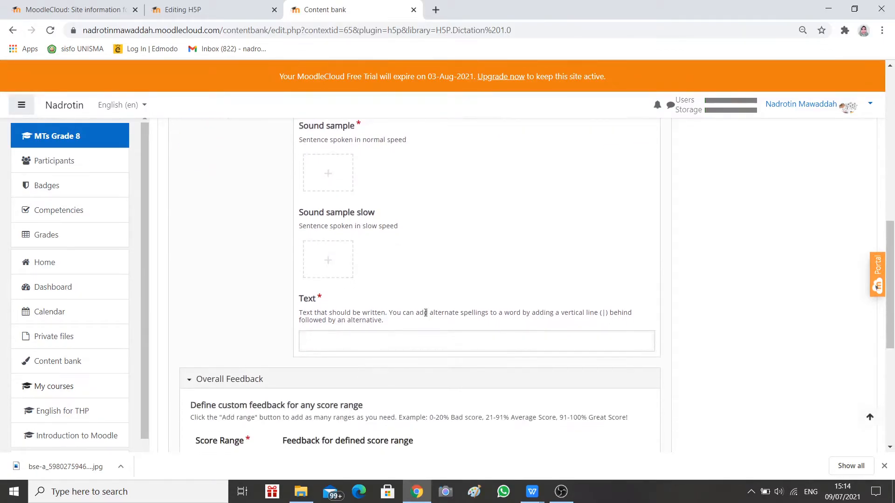
{"action": "scroll", "coordinate": [424, 315], "scroll_direction": "up", "scroll_amount": 2}
{"action": "left_click", "coordinate": [328, 293]}
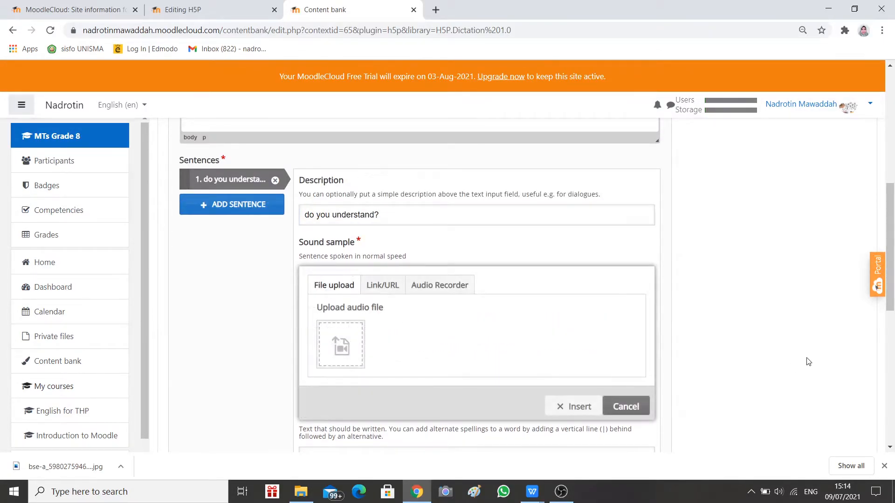
{"action": "left_click", "coordinate": [464, 287]}
{"action": "left_click", "coordinate": [384, 287]}
{"action": "left_click", "coordinate": [332, 291]}
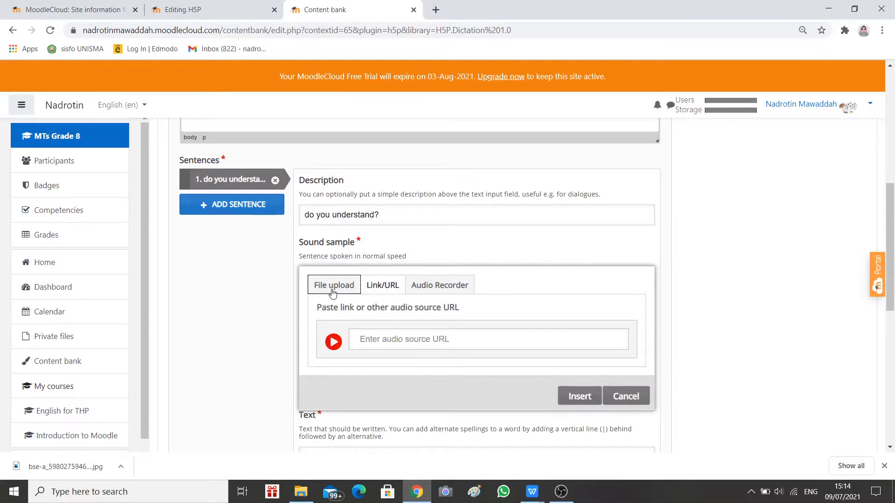
{"action": "left_click", "coordinate": [438, 292]}
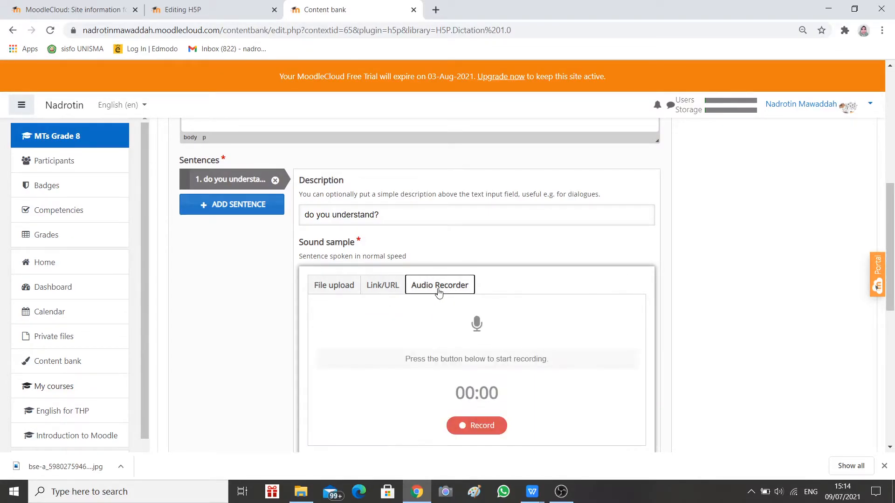
Record a take of the sentence at normal speed, play it back and discard the recording
{"action": "scroll", "coordinate": [438, 293], "scroll_direction": "down", "scroll_amount": 1}
{"action": "left_click", "coordinate": [477, 375]}
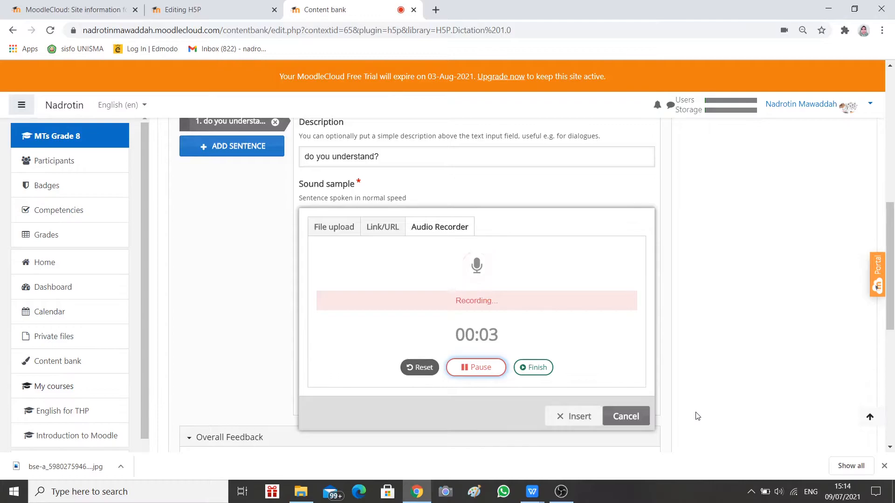
{"action": "left_click", "coordinate": [533, 369]}
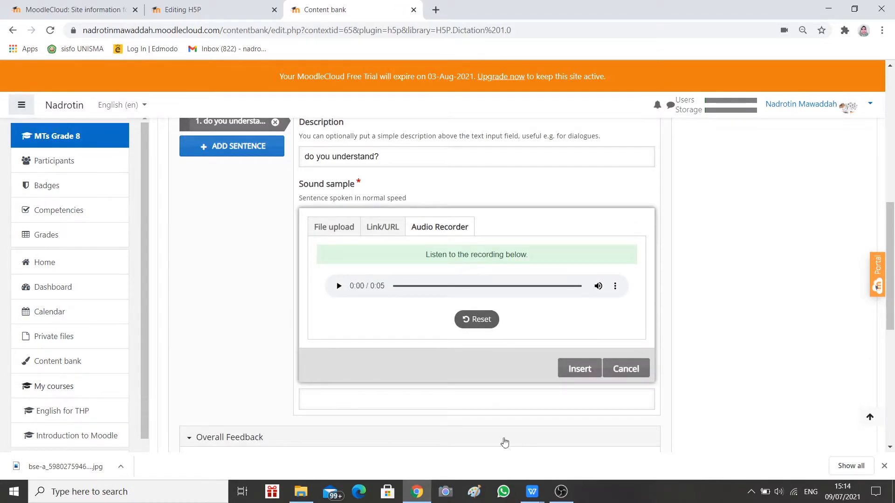
{"action": "left_click", "coordinate": [339, 286]}
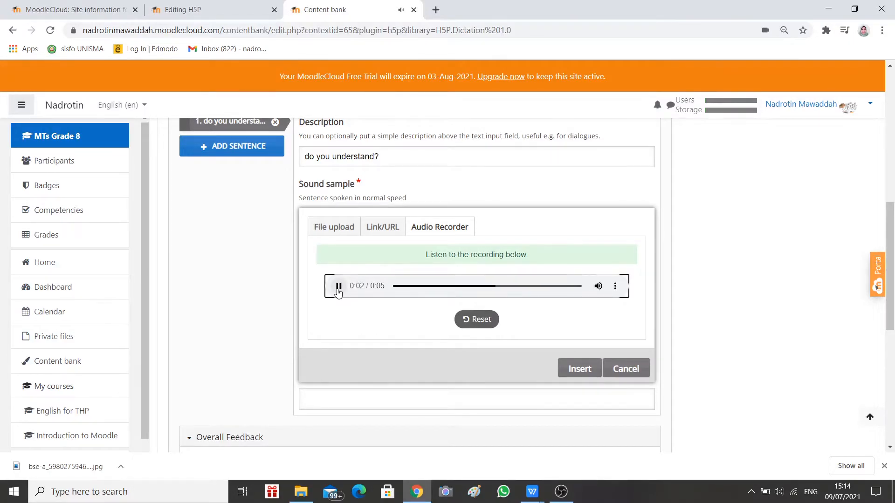
{"action": "left_click", "coordinate": [483, 325]}
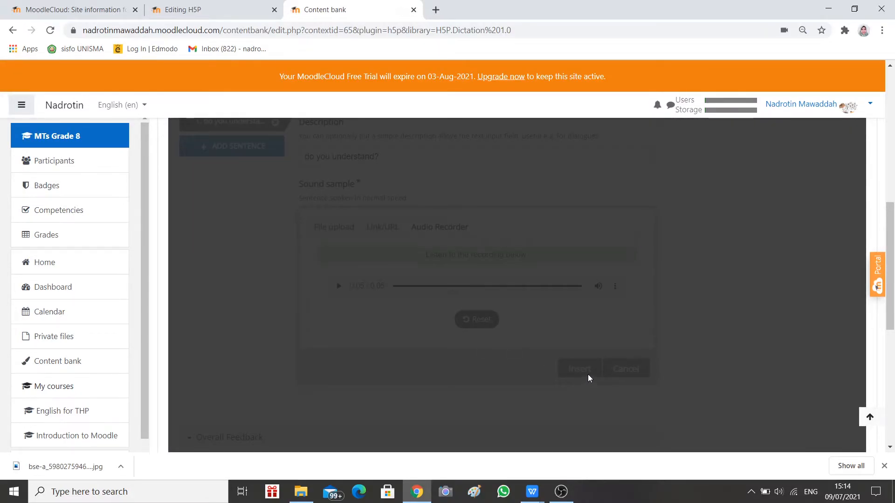
{"action": "scroll", "coordinate": [588, 374], "scroll_direction": "down", "scroll_amount": 10}
{"action": "scroll", "coordinate": [591, 366], "scroll_direction": "up", "scroll_amount": 8}
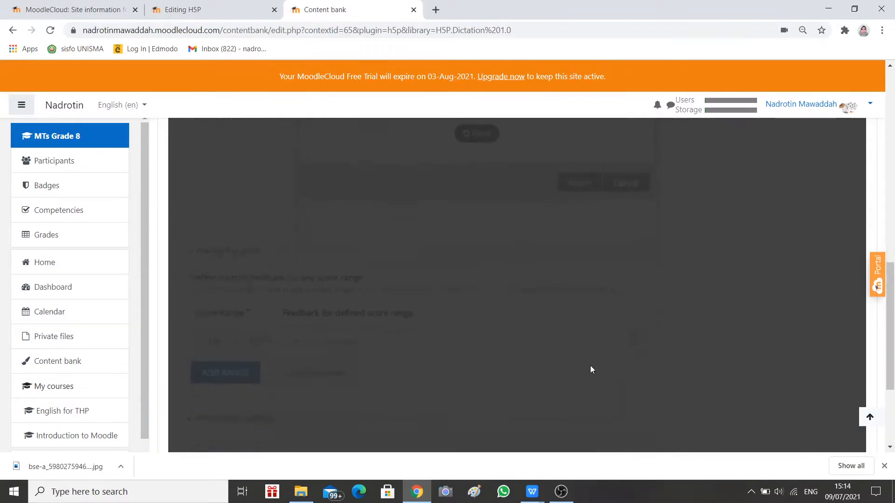
{"action": "scroll", "coordinate": [591, 365], "scroll_direction": "up", "scroll_amount": 3}
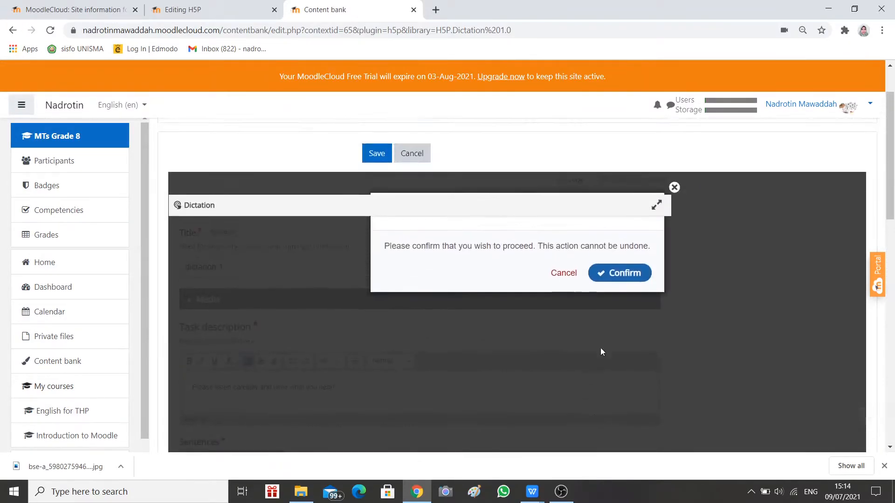
{"action": "left_click", "coordinate": [625, 285]}
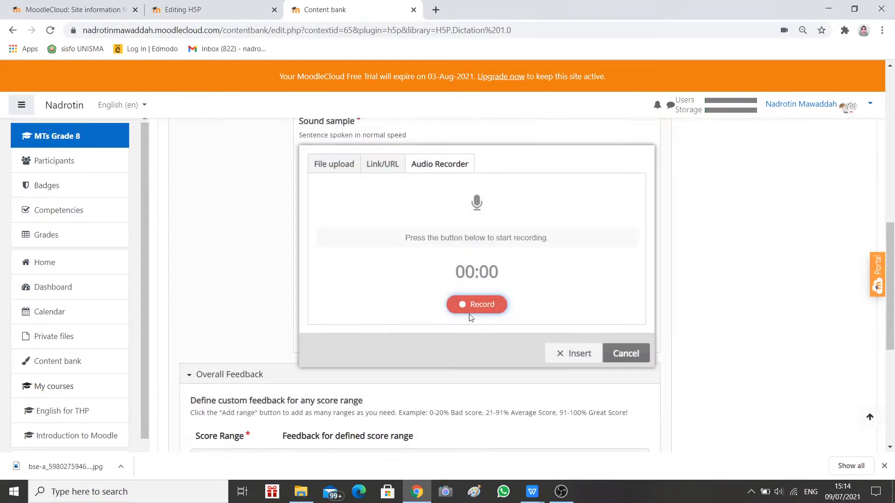
Record the sentence at normal speed for about 3 seconds and insert it as the sound sample
{"action": "left_click", "coordinate": [488, 310]}
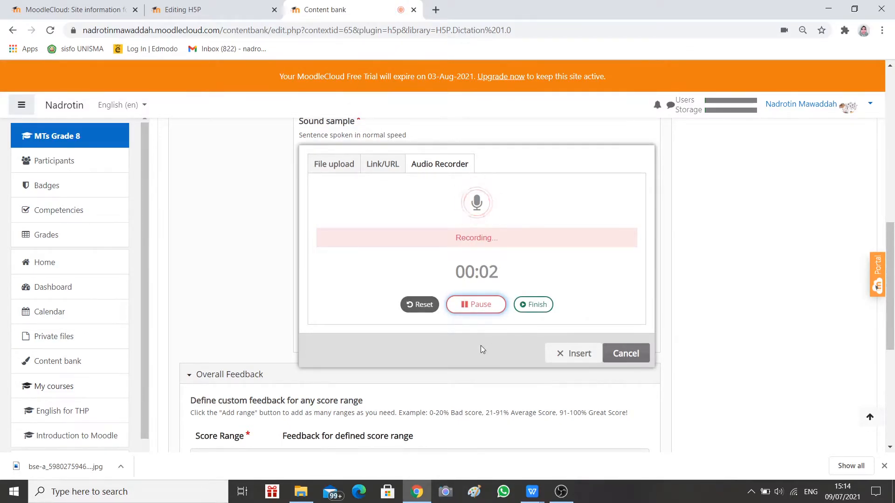
{"action": "left_click", "coordinate": [543, 309]}
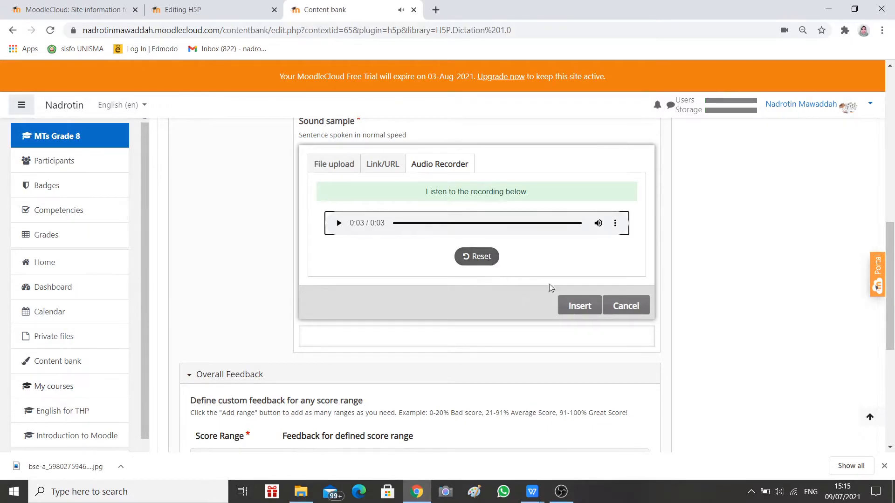
{"action": "left_click", "coordinate": [580, 307]}
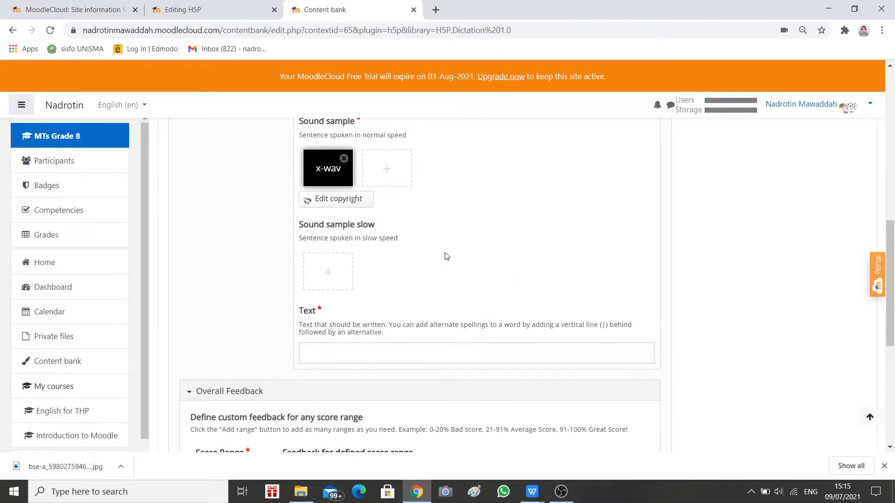
Record the sentence spoken slowly for about 8 seconds, play it back and insert it as the slow sound sample
{"action": "left_click", "coordinate": [331, 275]}
{"action": "left_click", "coordinate": [466, 267]}
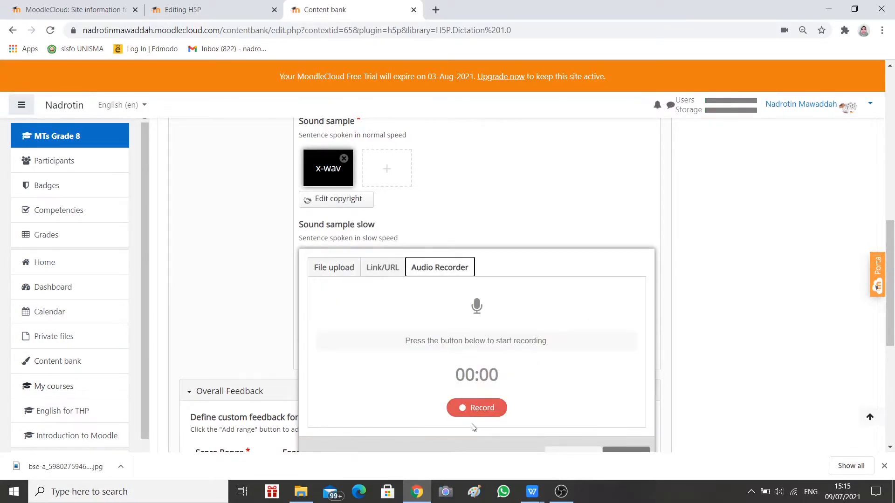
{"action": "left_click", "coordinate": [483, 412]}
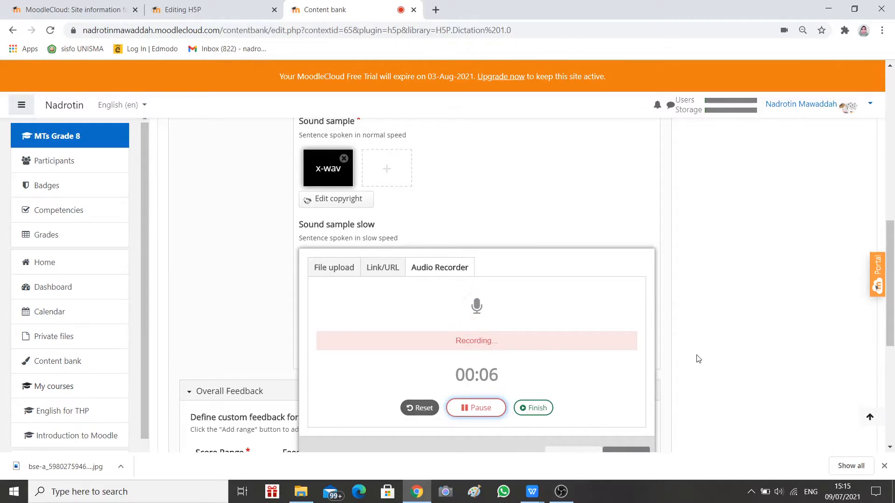
{"action": "left_click", "coordinate": [536, 408]}
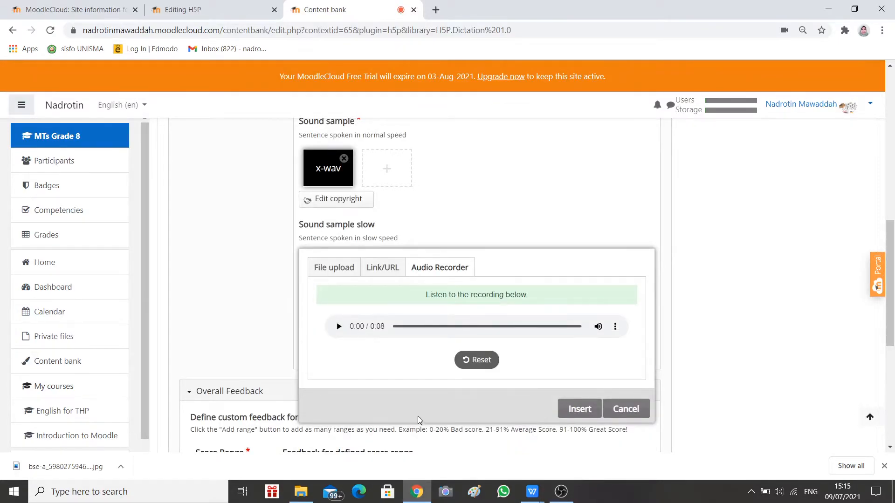
{"action": "left_click", "coordinate": [339, 327]}
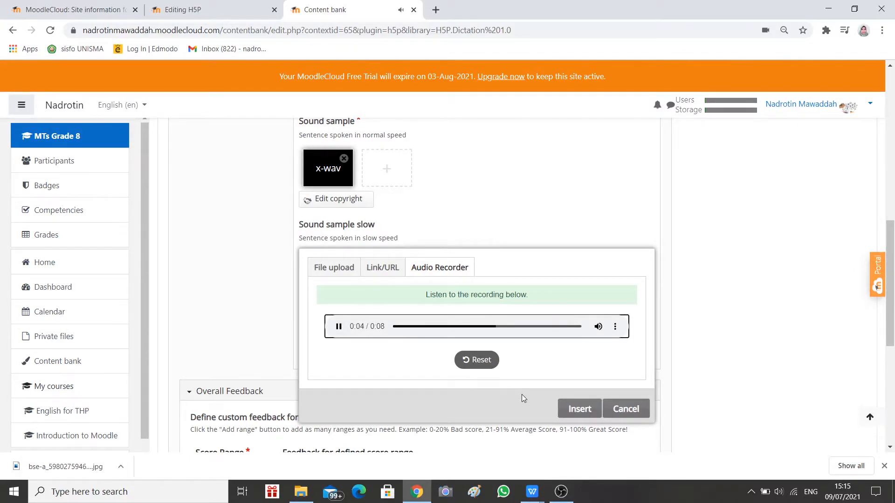
{"action": "left_click", "coordinate": [580, 411]}
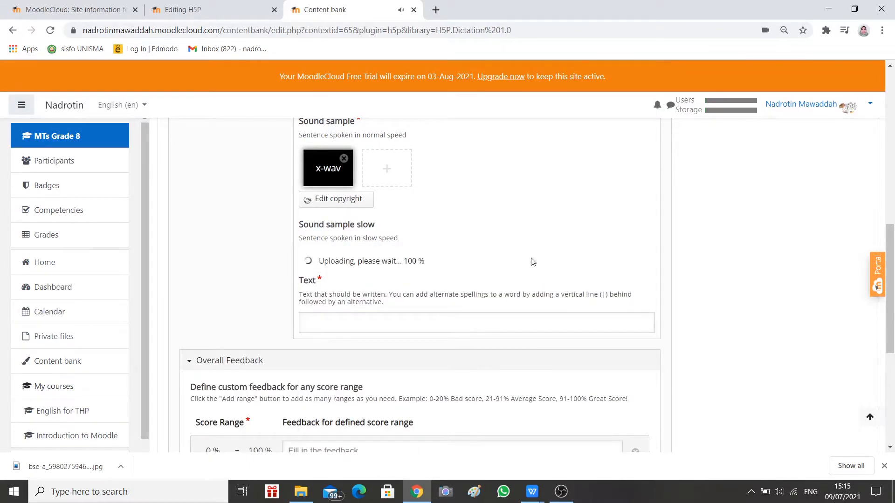
Move "do you understand?" from the first sentence's description to its text that should be written, leaving the description empty
{"action": "scroll", "coordinate": [530, 296], "scroll_direction": "up", "scroll_amount": 3}
{"action": "scroll", "coordinate": [530, 297], "scroll_direction": "down", "scroll_amount": 2}
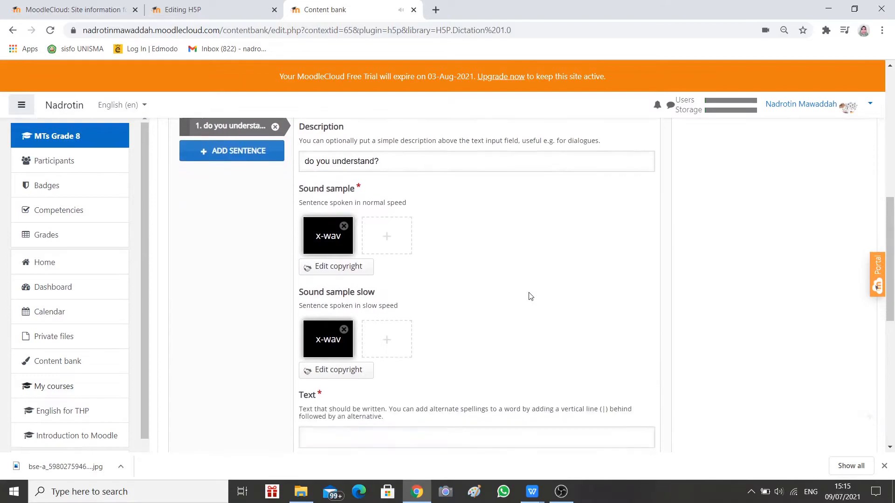
{"action": "scroll", "coordinate": [530, 296], "scroll_direction": "down", "scroll_amount": 2}
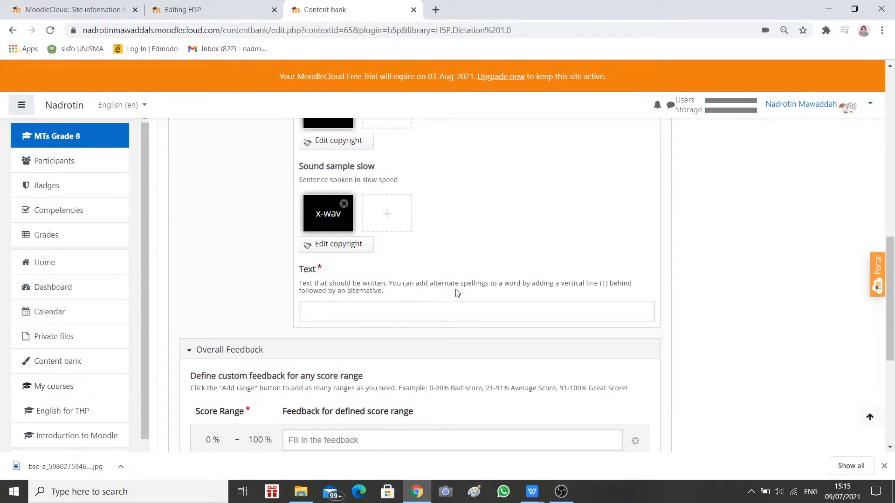
{"action": "scroll", "coordinate": [464, 294], "scroll_direction": "up", "scroll_amount": 4}
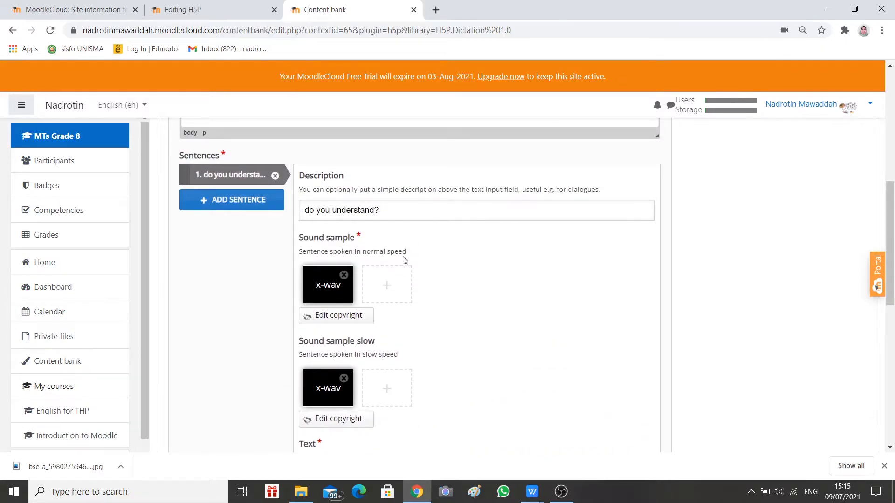
{"action": "triple_click", "coordinate": [401, 210]}
{"action": "key", "text": "ctrl+c"}
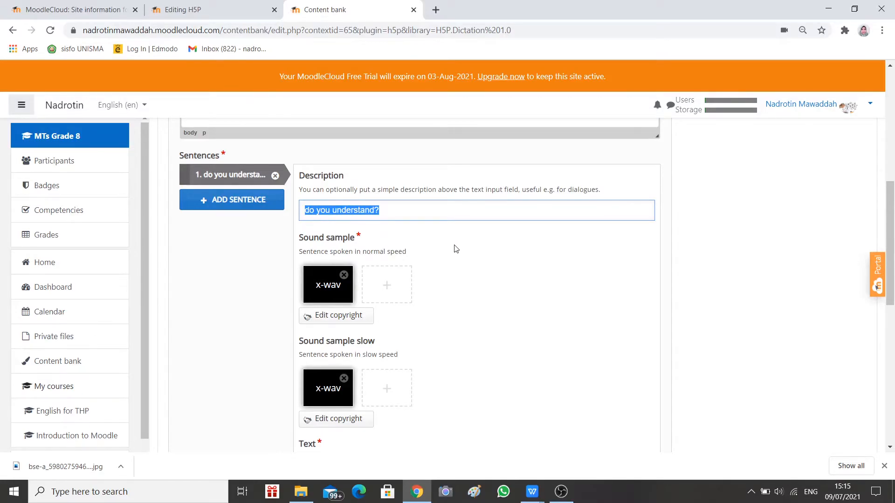
{"action": "key", "text": "BackSpace"}
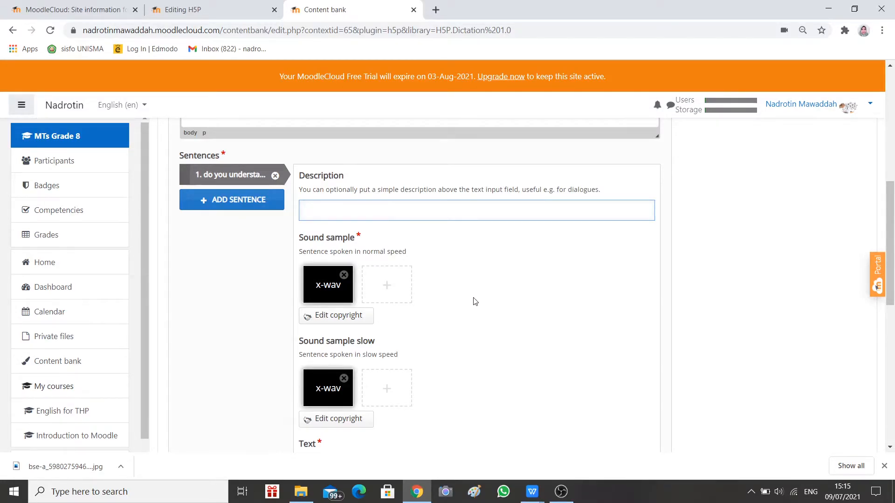
{"action": "scroll", "coordinate": [475, 308], "scroll_direction": "down", "scroll_amount": 5}
{"action": "scroll", "coordinate": [354, 294], "scroll_direction": "up", "scroll_amount": 1}
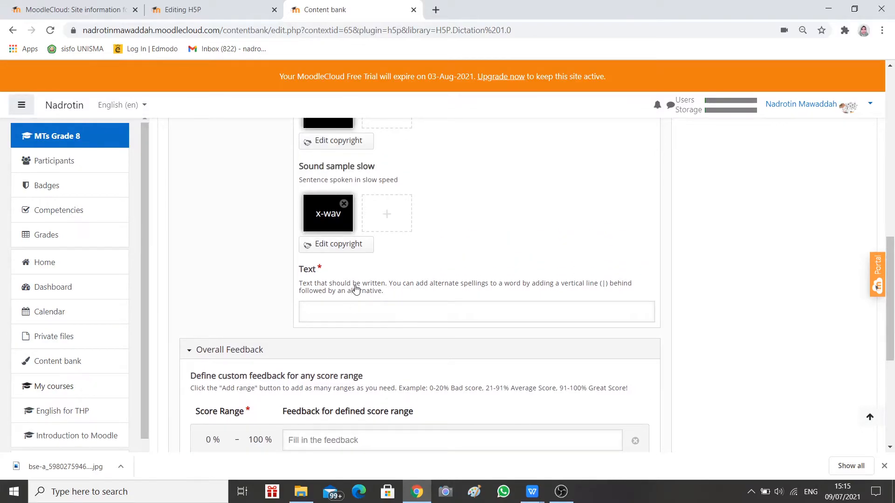
{"action": "left_click", "coordinate": [317, 308]}
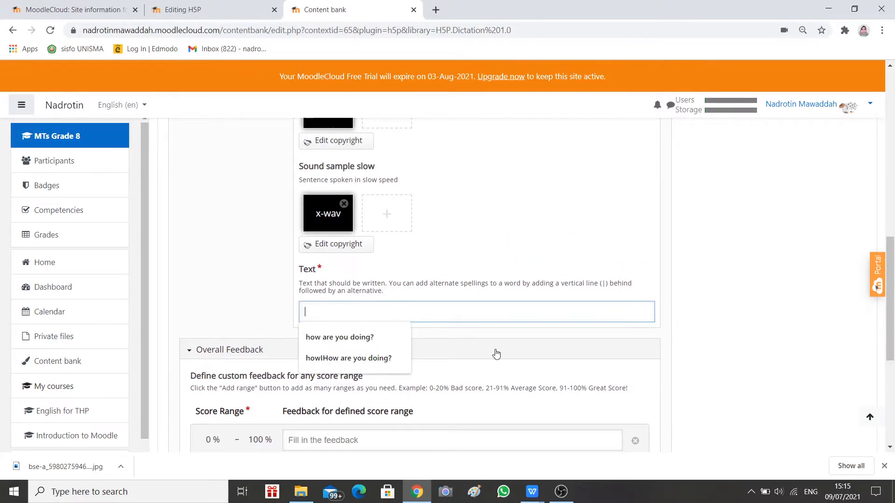
{"action": "key", "text": "ctrl+v"}
{"action": "left_click", "coordinate": [491, 242]}
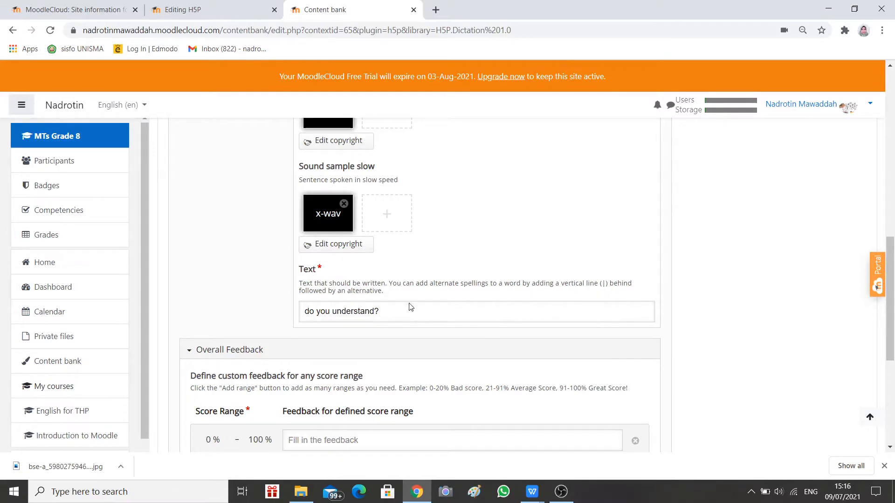
Append the start of a parenthetical note, "(use", to the end of the dictation's task description
{"action": "scroll", "coordinate": [479, 285], "scroll_direction": "up", "scroll_amount": 5}
{"action": "scroll", "coordinate": [478, 284], "scroll_direction": "up", "scroll_amount": 2}
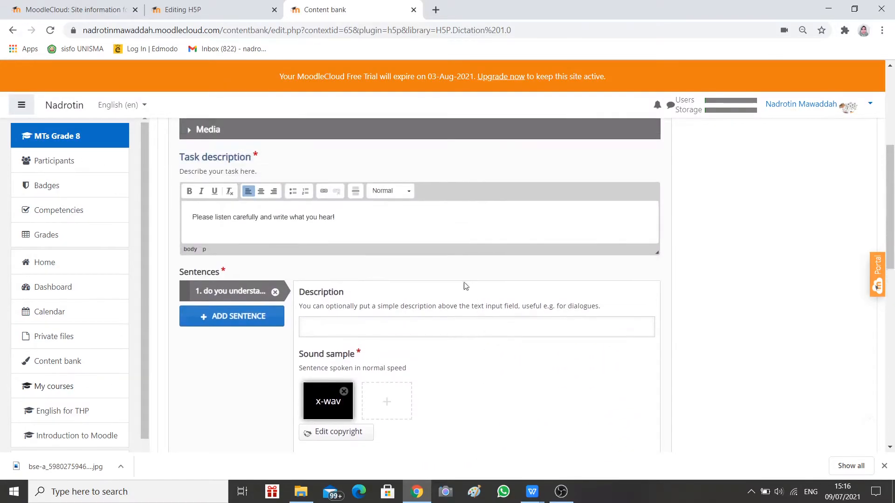
{"action": "type", "text": "(use low"}
Search Google in a new tab for "upper letter" and view the image results
{"action": "left_click", "coordinate": [436, 10]}
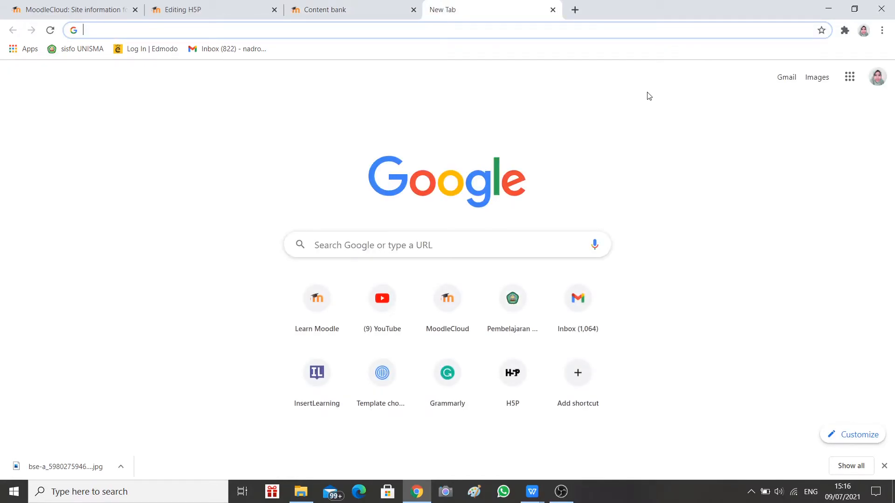
{"action": "type", "text": "upper"}
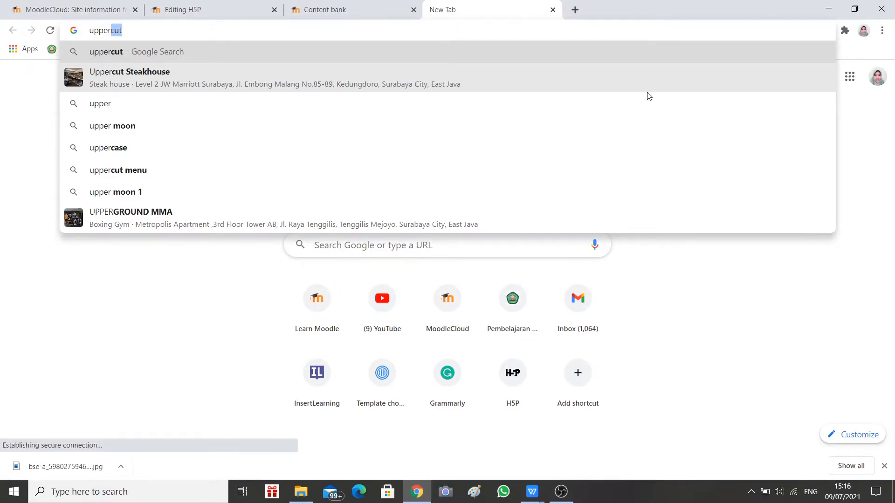
{"action": "type", "text": "letter"}
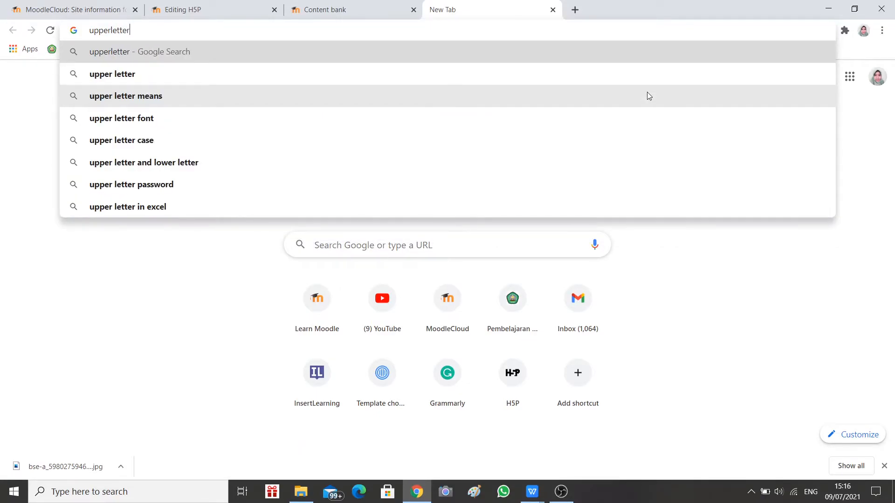
{"action": "key", "text": "Return"}
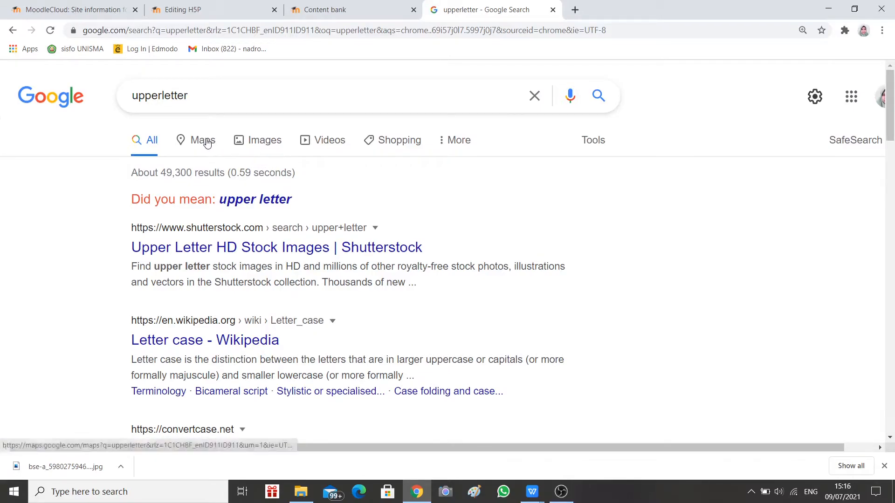
{"action": "left_click", "coordinate": [251, 200]}
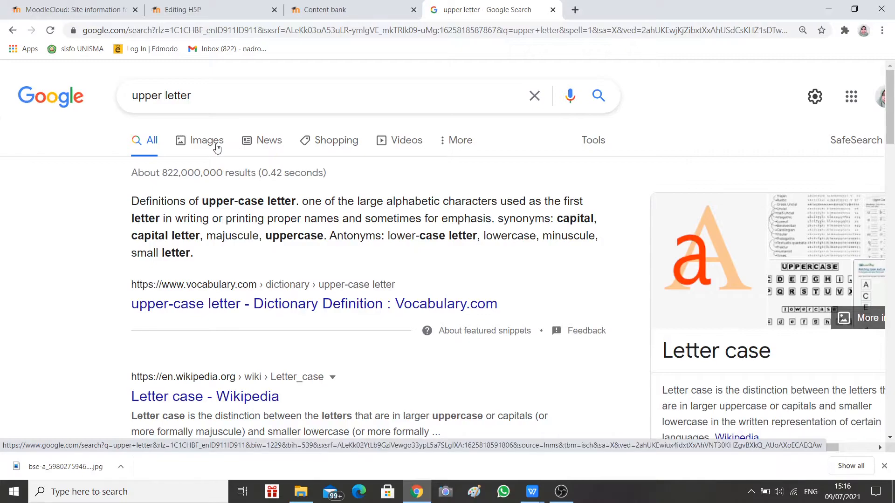
{"action": "left_click", "coordinate": [216, 146]}
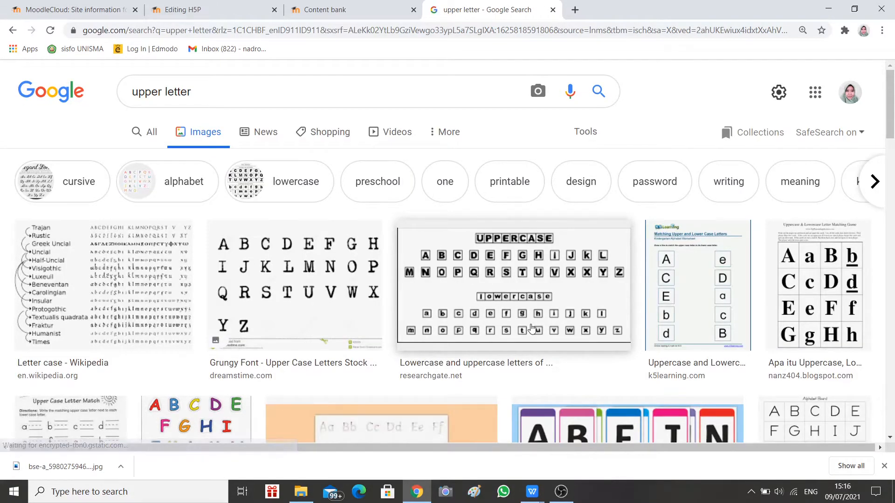
Return to the content bank's dictation editor and complete the task description's note as "(use luwercase letters)"
{"action": "left_click", "coordinate": [216, 7]}
{"action": "left_click", "coordinate": [78, 12]}
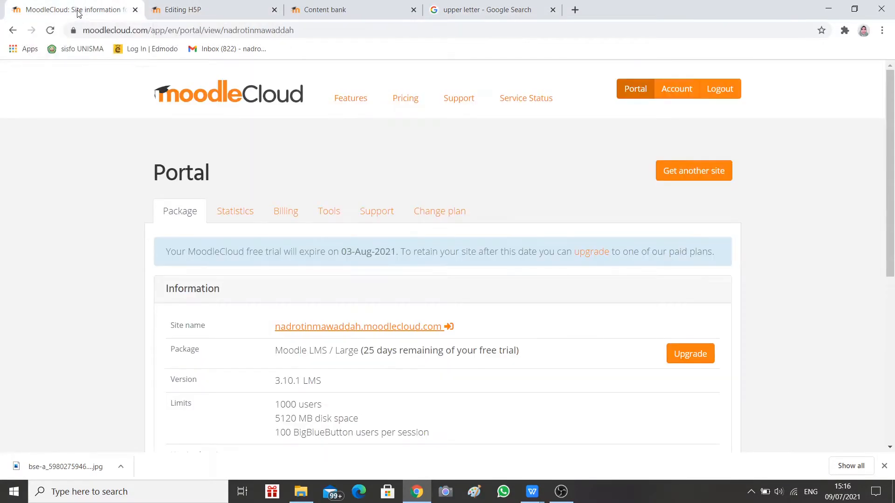
{"action": "left_click", "coordinate": [230, 10]}
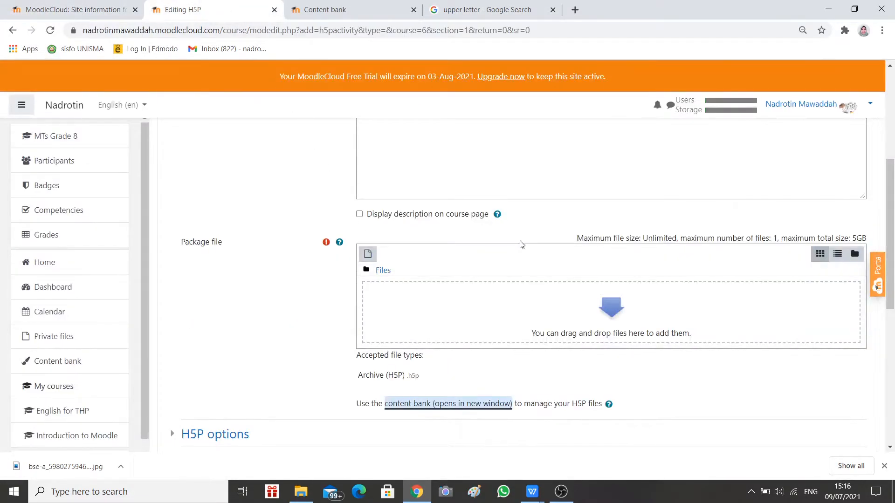
{"action": "scroll", "coordinate": [536, 244], "scroll_direction": "up", "scroll_amount": 4}
{"action": "left_click", "coordinate": [322, 9]}
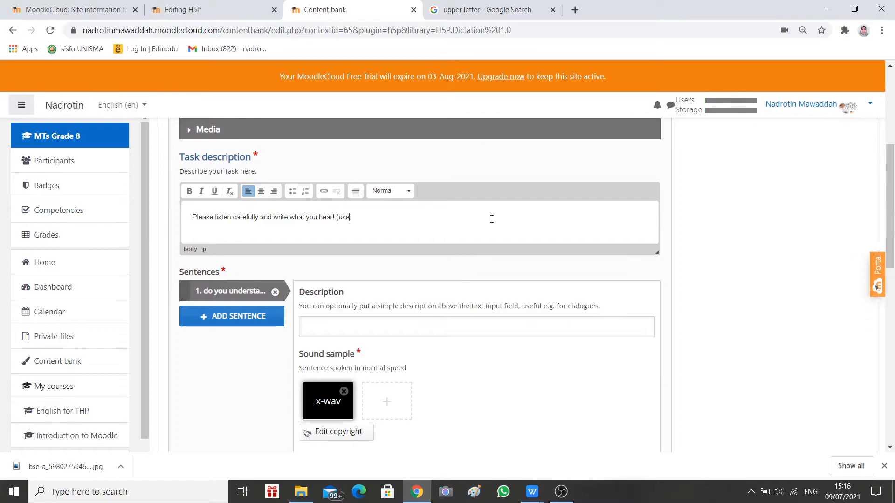
{"action": "type", "text": "luwercase"}
Review the first sentence's sound samples and text, and add a second sentence to the dictation
{"action": "scroll", "coordinate": [386, 367], "scroll_direction": "down", "scroll_amount": 3}
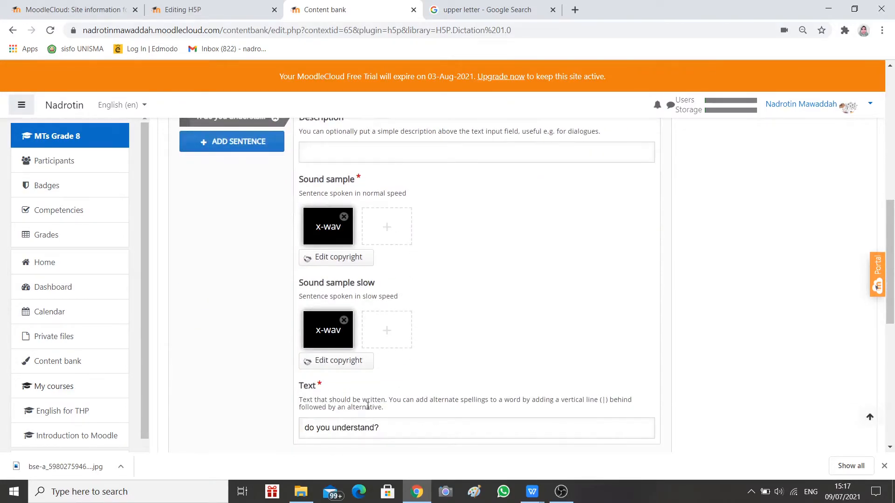
{"action": "scroll", "coordinate": [419, 376], "scroll_direction": "down", "scroll_amount": 2}
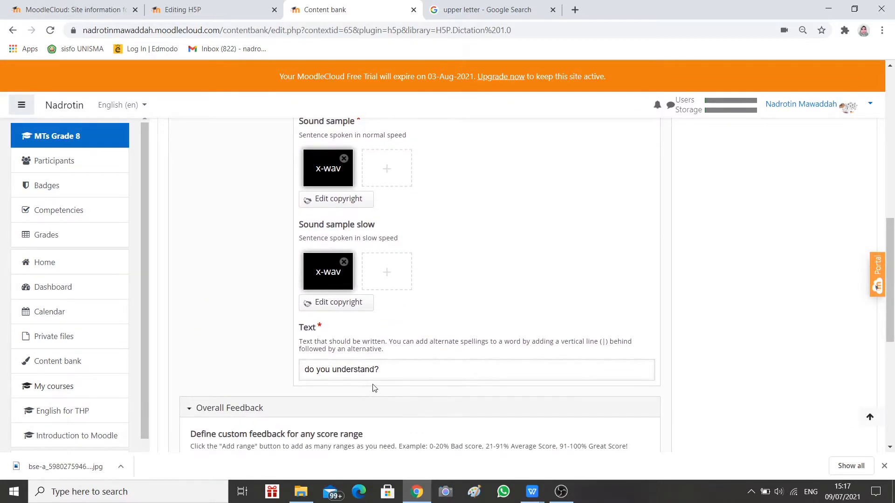
{"action": "scroll", "coordinate": [454, 349], "scroll_direction": "up", "scroll_amount": 4}
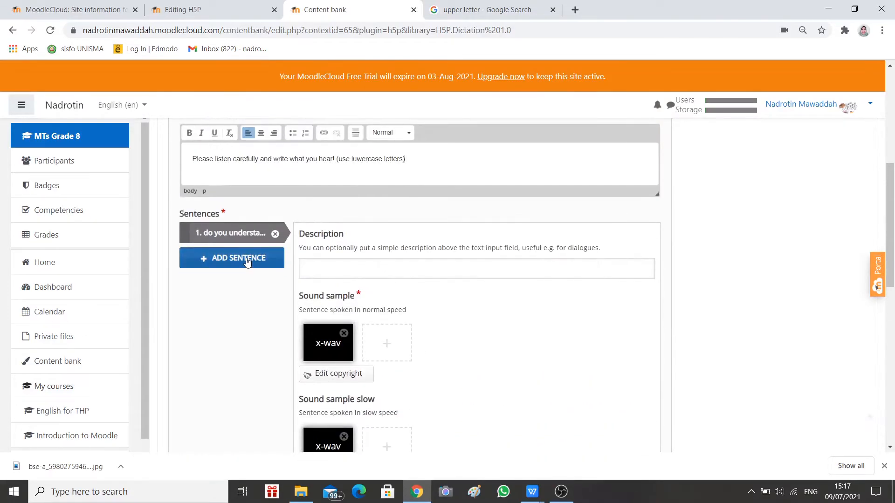
{"action": "left_click", "coordinate": [247, 263]}
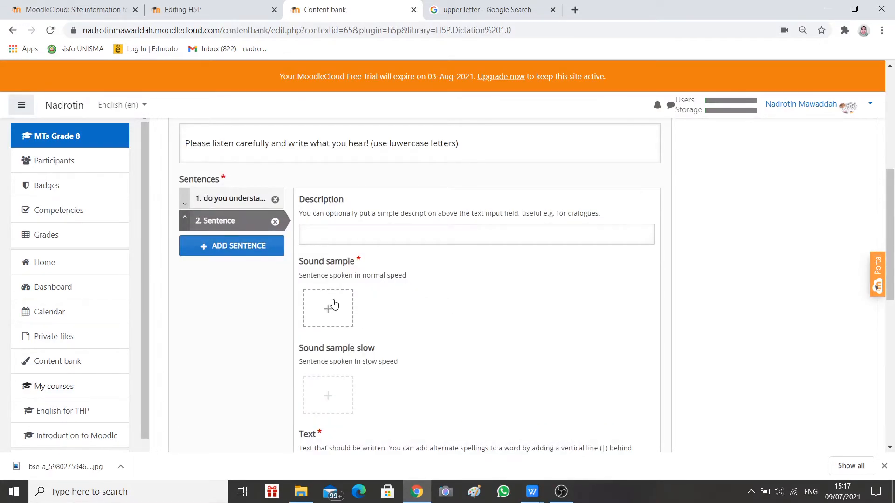
Switch to H5P.docx in WPS Office and copy the dictation sentence "do you get what I mean?"
{"action": "left_click", "coordinate": [571, 497]}
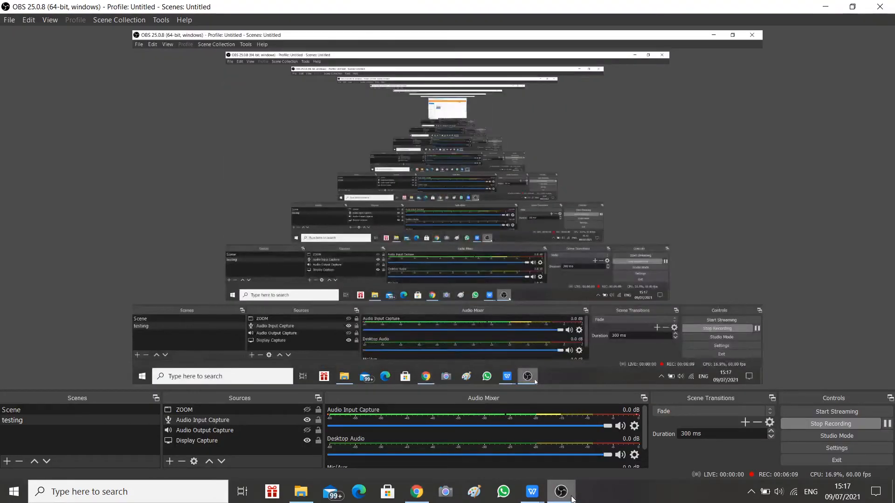
{"action": "left_click", "coordinate": [532, 491]}
{"action": "left_click", "coordinate": [631, 451]}
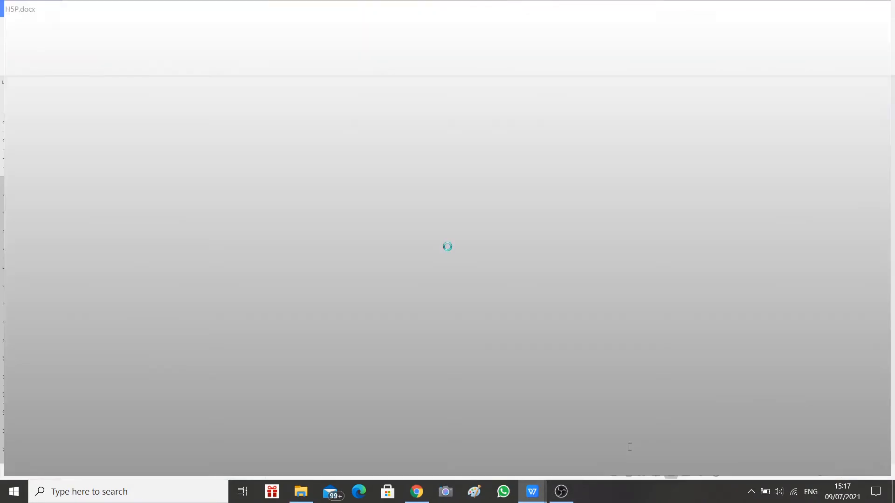
{"action": "left_click_drag", "start_coordinate": [335, 220], "coordinate": [233, 224]}
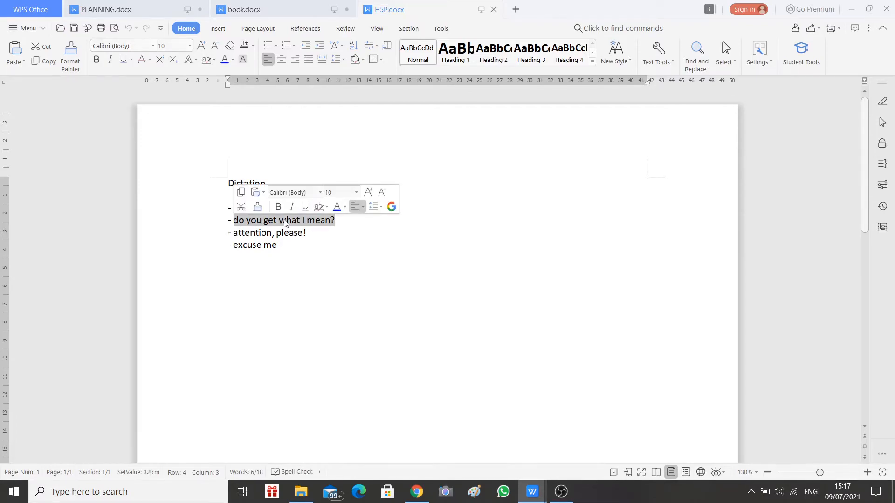
{"action": "left_click", "coordinate": [241, 193]}
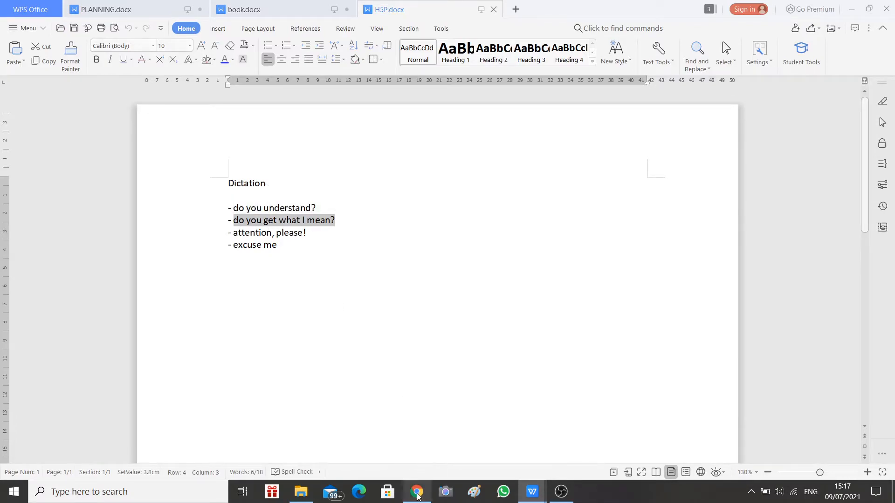
Switch back to Chrome and paste "do you get what I mean?" as the second sentence's text that should be written
{"action": "left_click", "coordinate": [416, 492]}
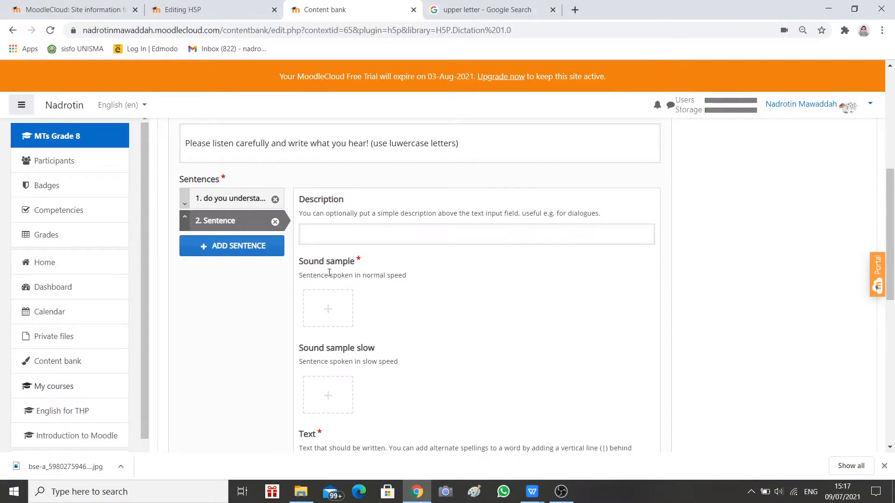
{"action": "scroll", "coordinate": [396, 359], "scroll_direction": "down", "scroll_amount": 2}
{"action": "left_click", "coordinate": [336, 366]}
{"action": "key", "text": "ctrl+v"}
Record the second sentence at normal speed for about 4 seconds and insert it as its sound sample
{"action": "scroll", "coordinate": [335, 359], "scroll_direction": "up", "scroll_amount": 2}
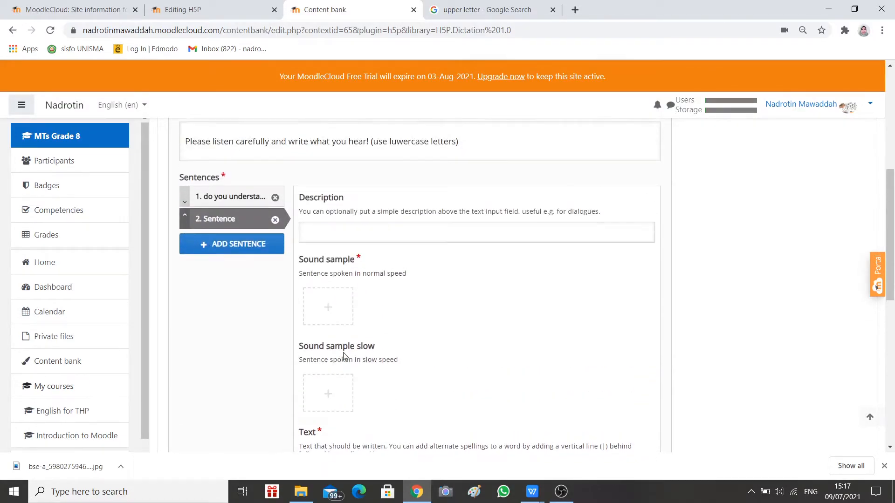
{"action": "left_click", "coordinate": [329, 313]}
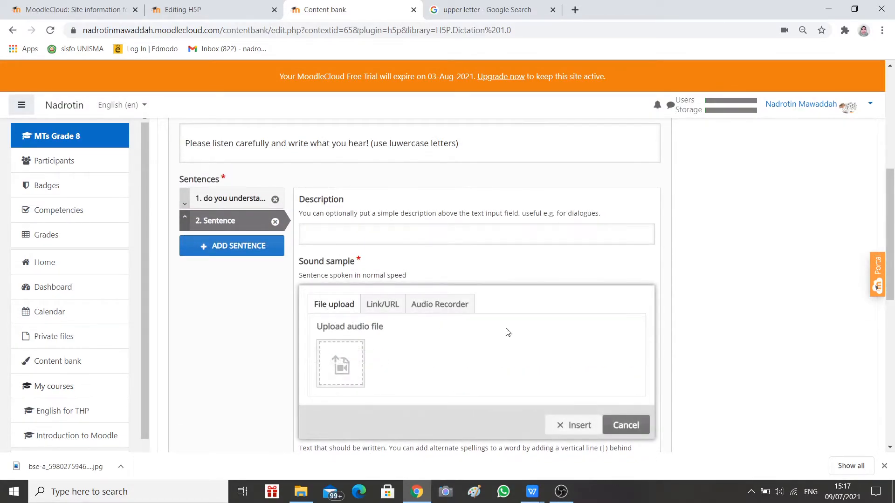
{"action": "left_click", "coordinate": [440, 304]}
{"action": "left_click", "coordinate": [468, 443]}
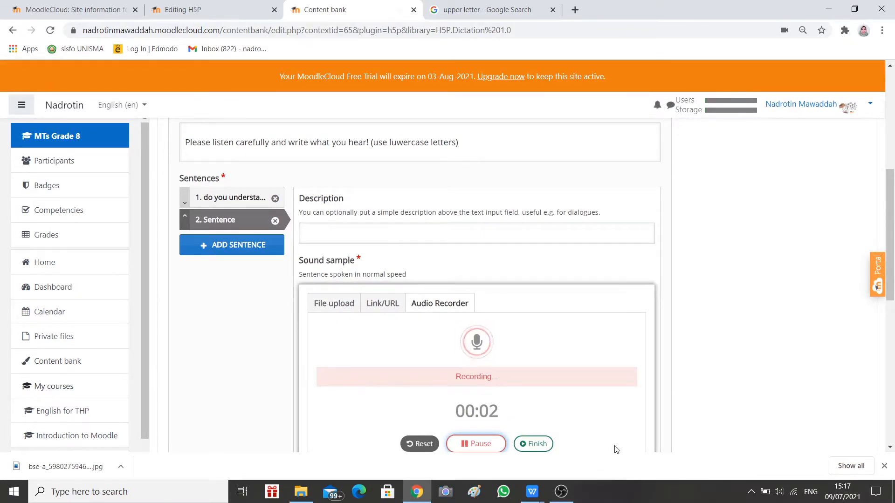
{"action": "left_click", "coordinate": [536, 445]}
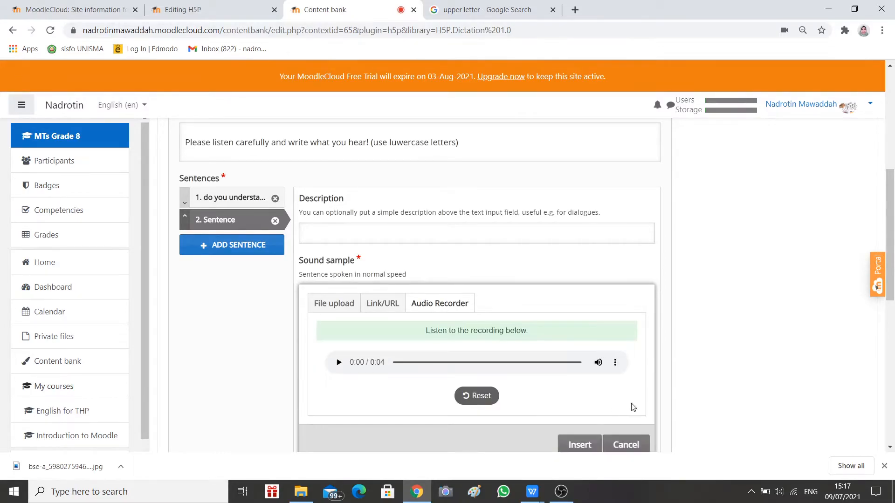
{"action": "scroll", "coordinate": [684, 389], "scroll_direction": "down", "scroll_amount": 1}
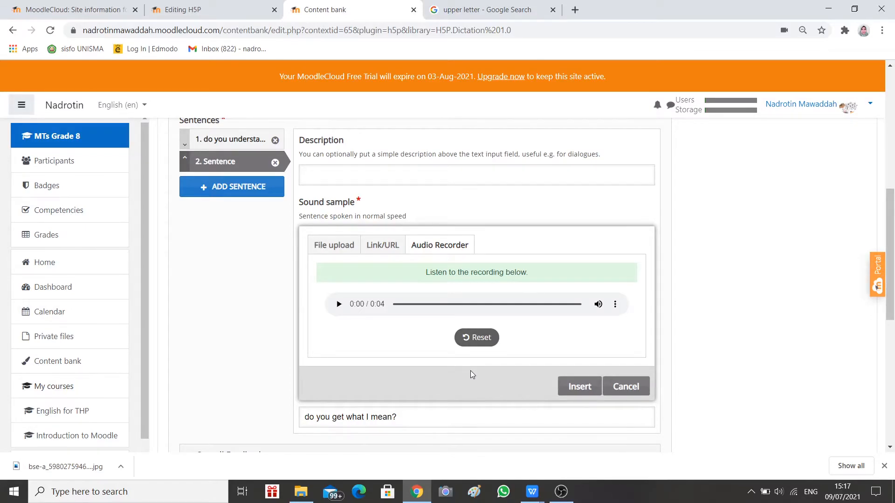
{"action": "left_click", "coordinate": [579, 387]}
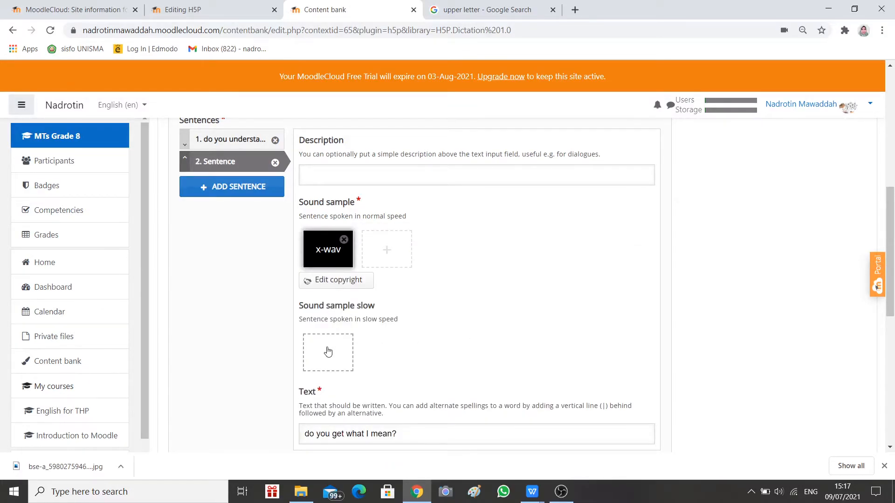
Record a take of the second sentence spoken slowly for about 7 seconds and discard the recording
{"action": "left_click", "coordinate": [328, 352]}
{"action": "left_click", "coordinate": [422, 351]}
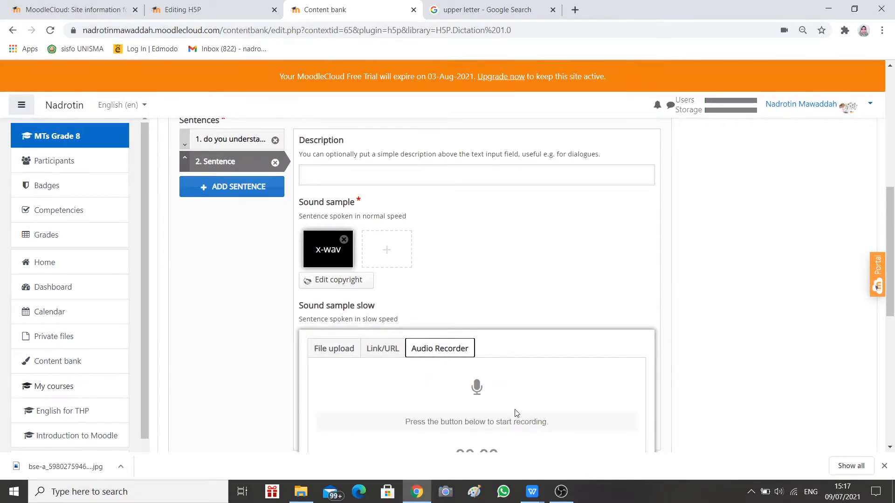
{"action": "scroll", "coordinate": [517, 415], "scroll_direction": "down", "scroll_amount": 3}
{"action": "left_click", "coordinate": [485, 378]}
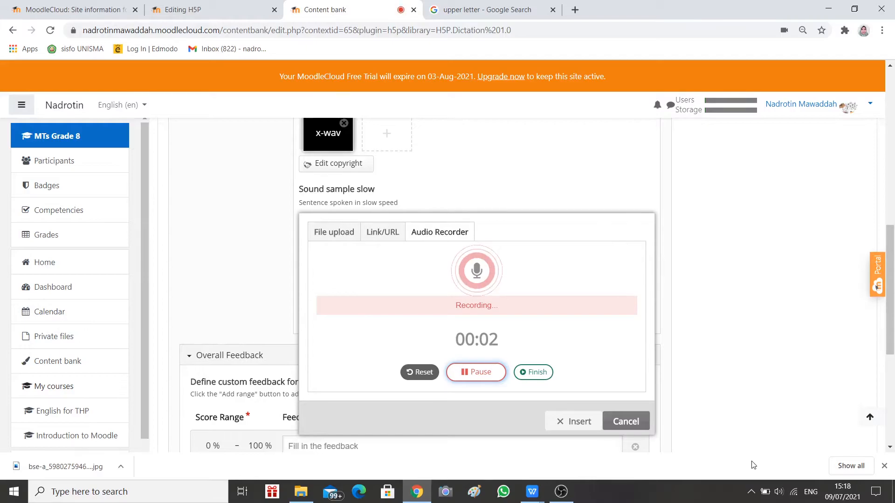
{"action": "left_click", "coordinate": [535, 373]}
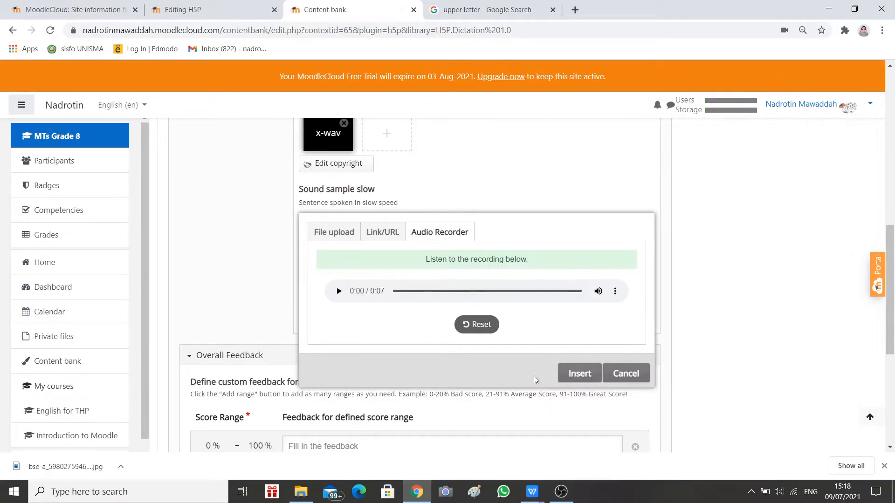
{"action": "left_click", "coordinate": [467, 324]}
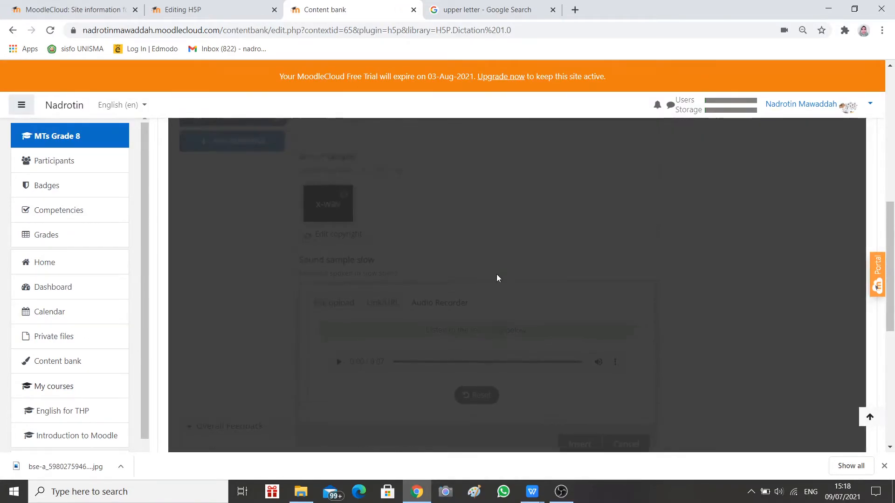
{"action": "left_click", "coordinate": [617, 334]}
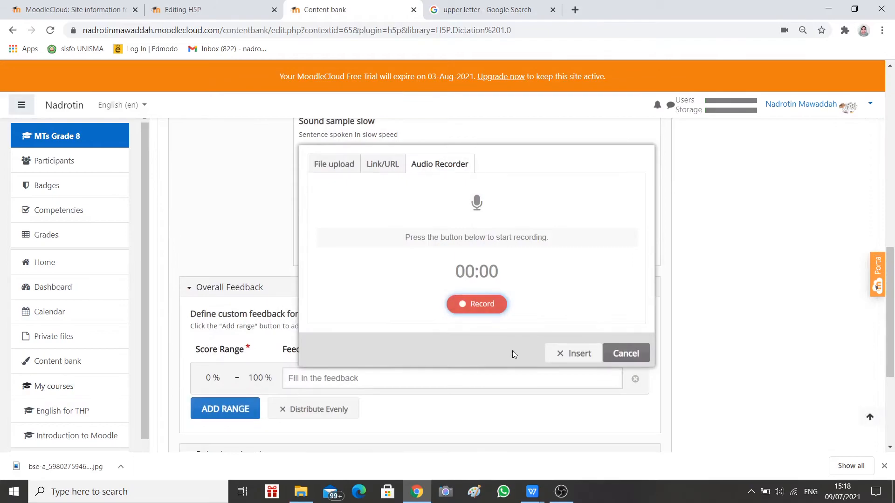
Try to record the second sentence slowly for about 8 seconds and insert it as the slow sound sample
{"action": "left_click", "coordinate": [489, 307]}
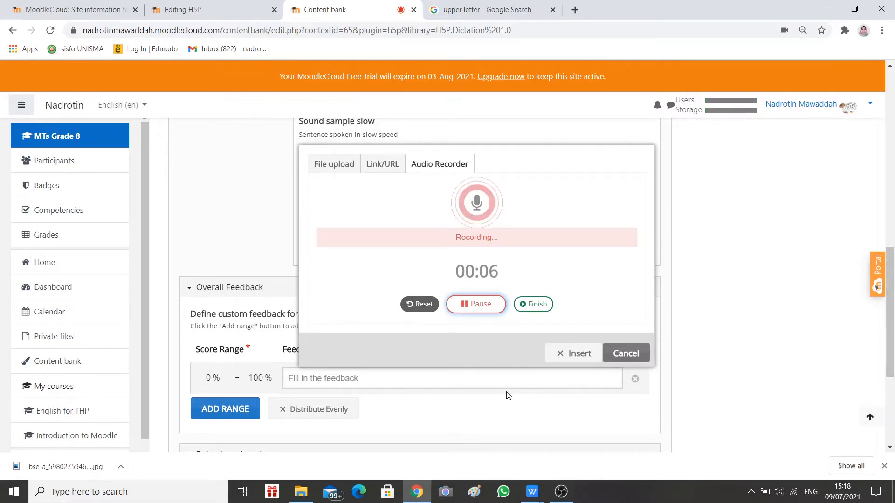
{"action": "left_click", "coordinate": [536, 306]}
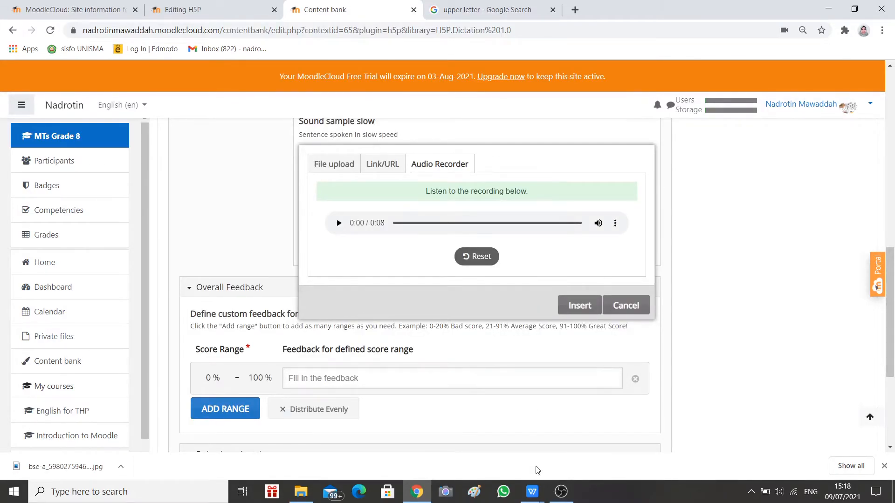
{"action": "left_click", "coordinate": [580, 307]}
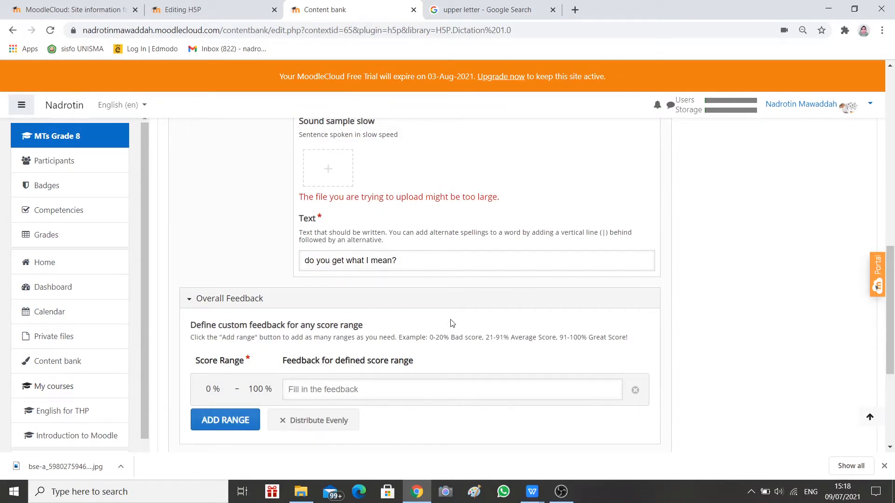
Record the second sentence slowly for about 6 seconds and insert it as its slow sound sample
{"action": "scroll", "coordinate": [452, 326], "scroll_direction": "up", "scroll_amount": 4}
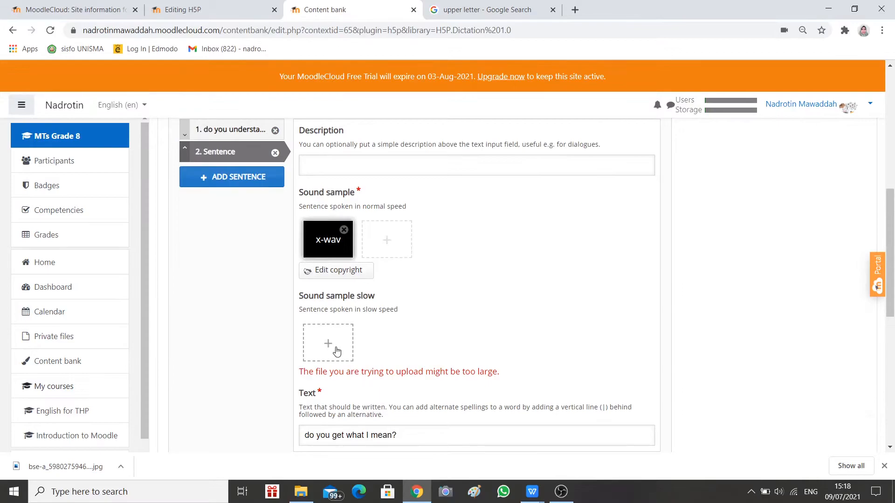
{"action": "left_click", "coordinate": [329, 345]}
{"action": "scroll", "coordinate": [419, 364], "scroll_direction": "down", "scroll_amount": 3}
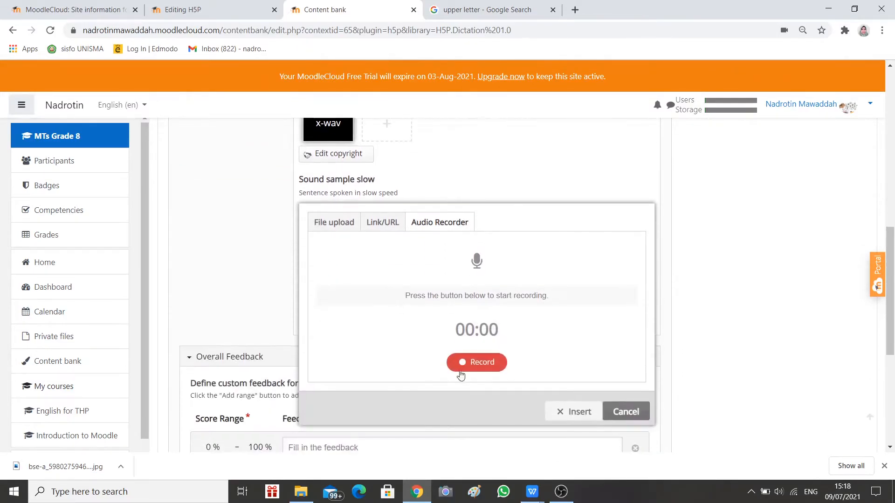
{"action": "left_click", "coordinate": [476, 368]}
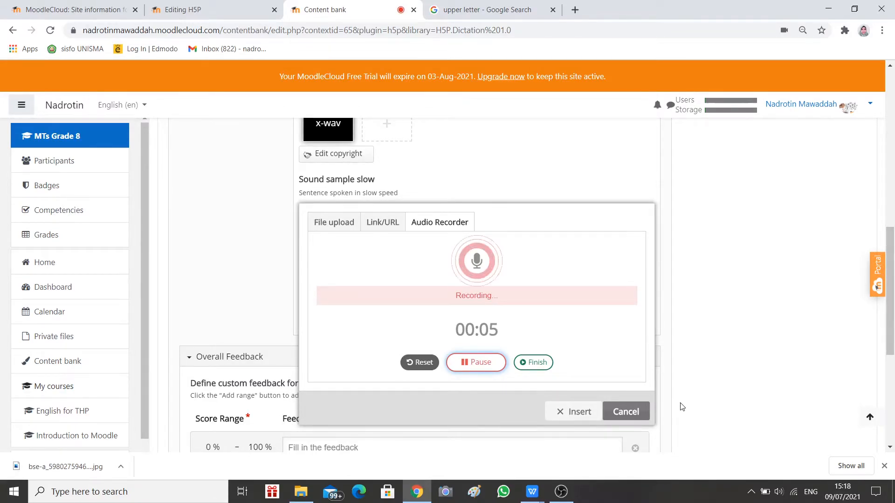
{"action": "left_click", "coordinate": [533, 362]}
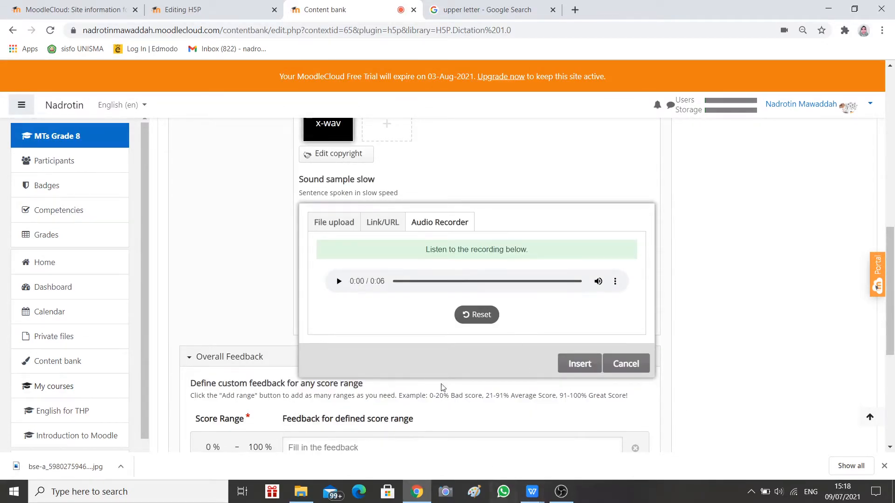
{"action": "left_click", "coordinate": [578, 364]}
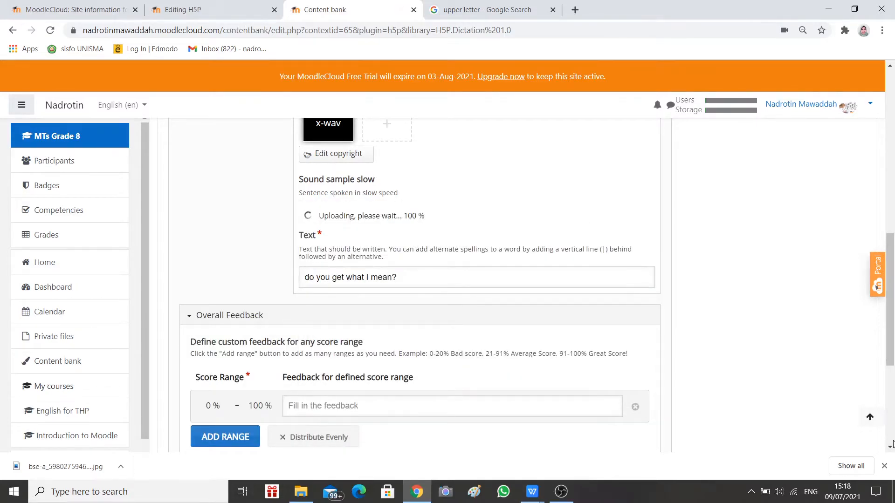
Switch to OBS to check the running screen recording, and return to Chrome
{"action": "scroll", "coordinate": [391, 364], "scroll_direction": "up", "scroll_amount": 4}
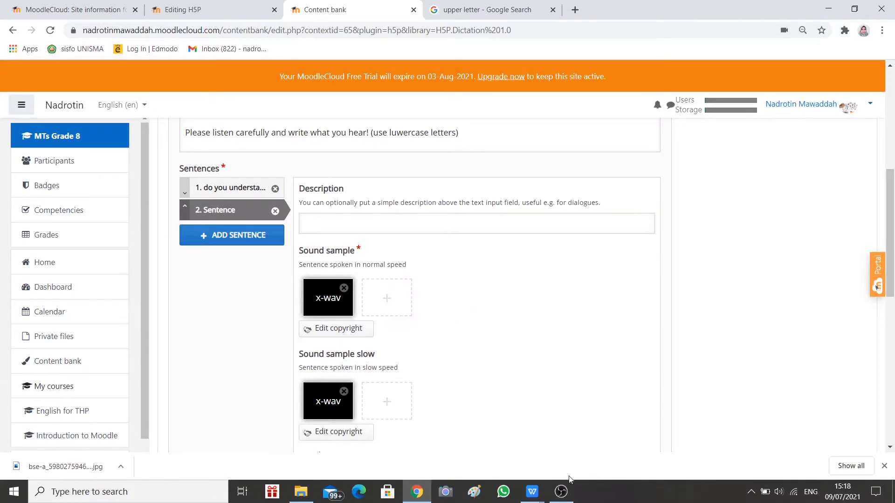
{"action": "left_click", "coordinate": [562, 490]}
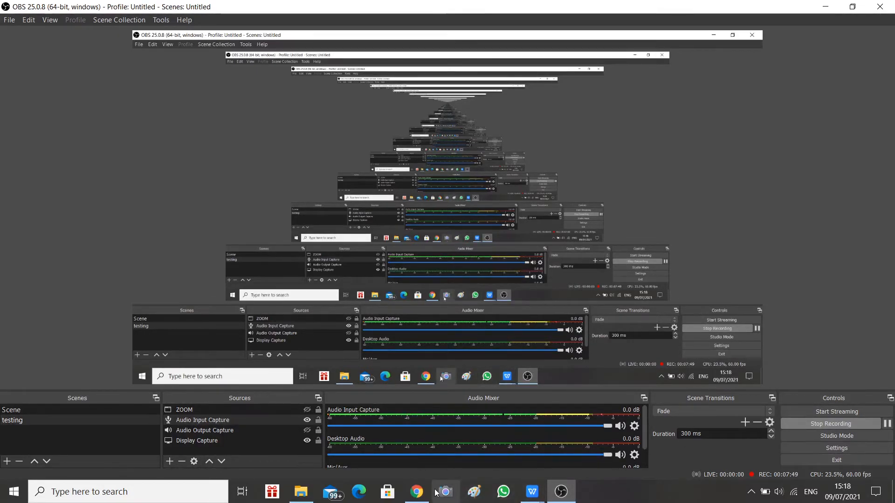
{"action": "left_click", "coordinate": [417, 491]}
Save the dictation to the content bank and close the content bank and "upper letter" image search pages
{"action": "scroll", "coordinate": [221, 313], "scroll_direction": "down", "scroll_amount": 8}
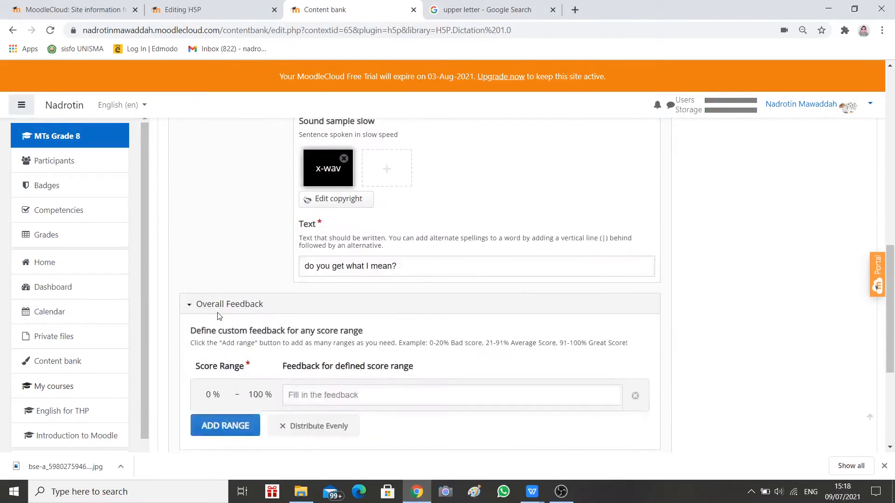
{"action": "left_click", "coordinate": [377, 419]}
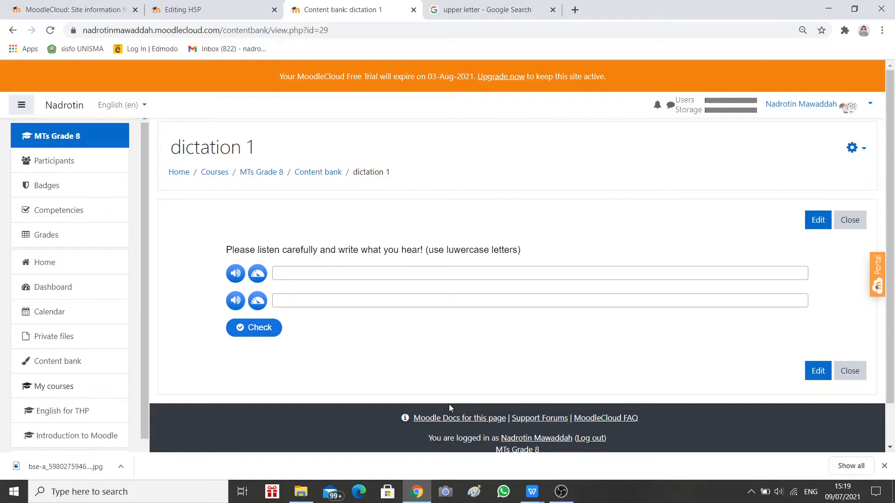
{"action": "left_click", "coordinate": [414, 10]}
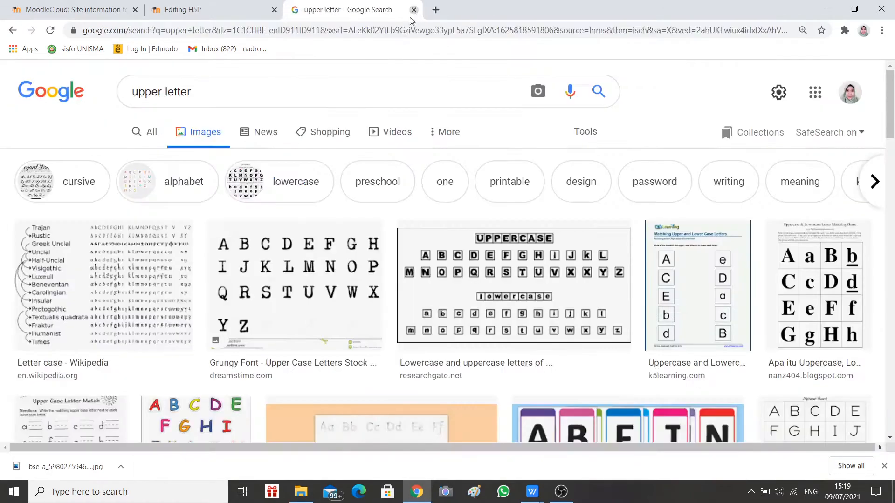
{"action": "left_click", "coordinate": [413, 10]}
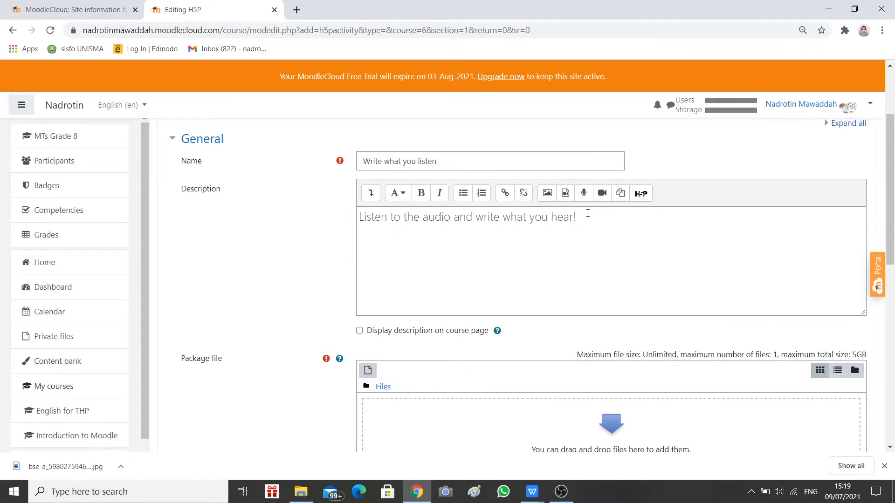
Clear the H5P activity's description and add "dictation 1" from the content bank as its package file, as a link
{"action": "left_click_drag", "start_coordinate": [586, 217], "coordinate": [317, 227]}
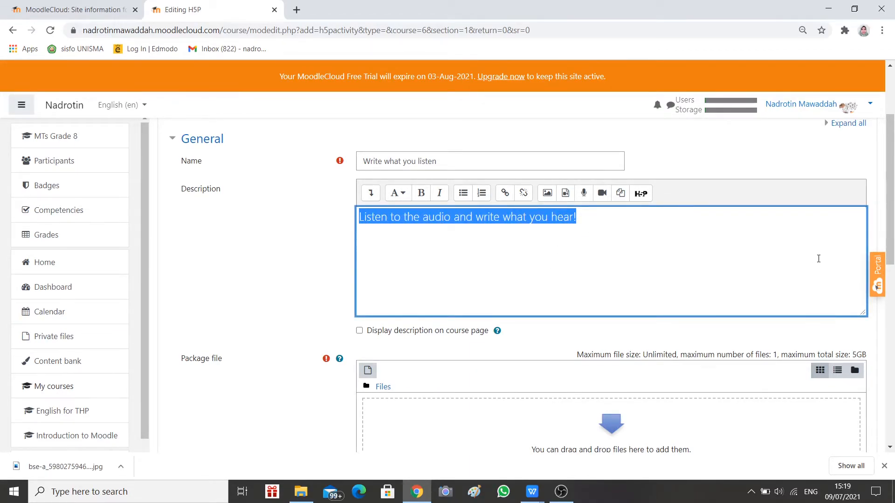
{"action": "key", "text": "BackSpace"}
{"action": "scroll", "coordinate": [647, 312], "scroll_direction": "down", "scroll_amount": 3}
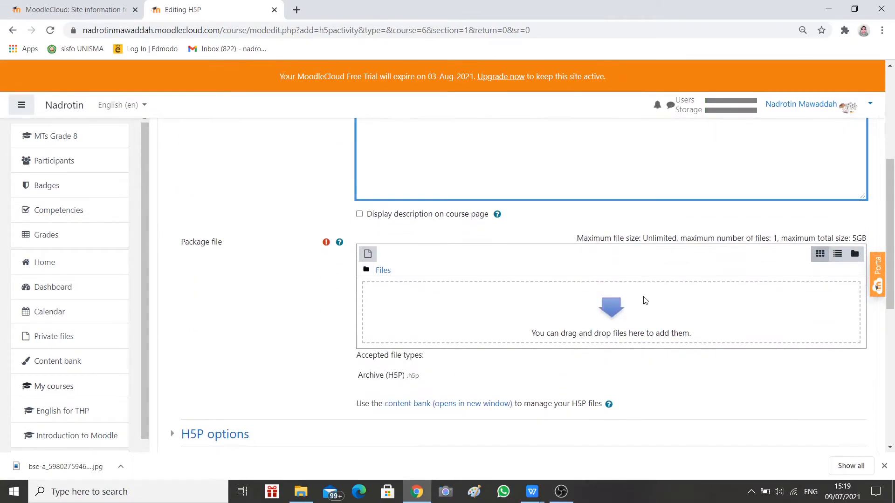
{"action": "left_click", "coordinate": [372, 264]}
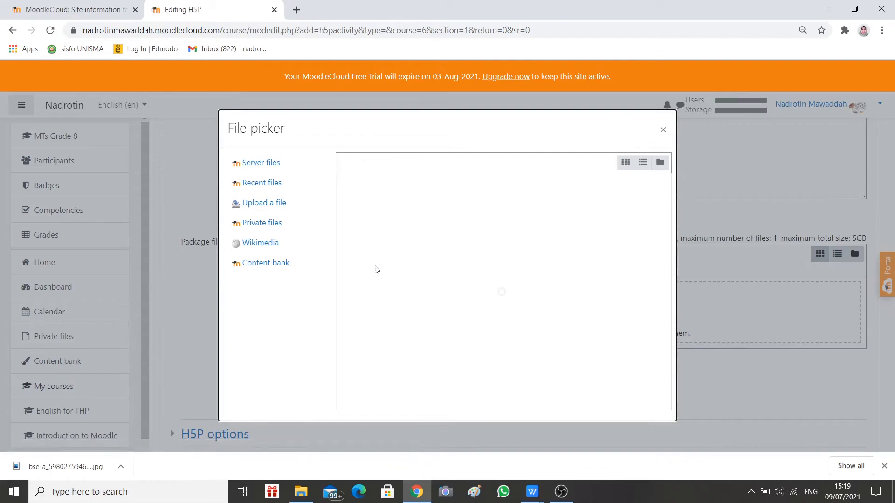
{"action": "left_click", "coordinate": [277, 208]}
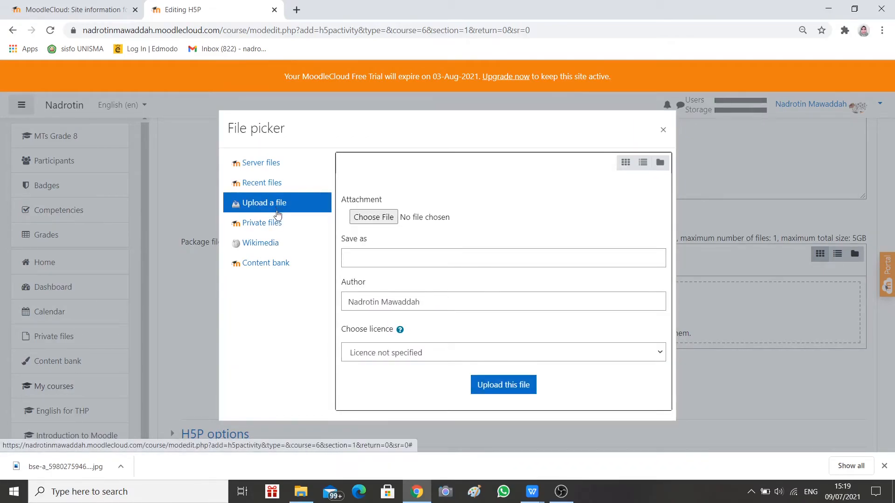
{"action": "left_click", "coordinate": [280, 263]}
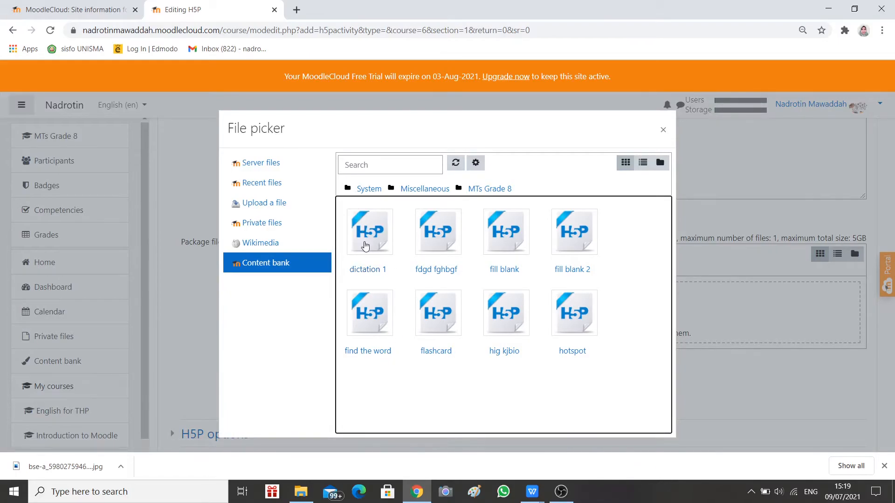
{"action": "left_click", "coordinate": [366, 245]}
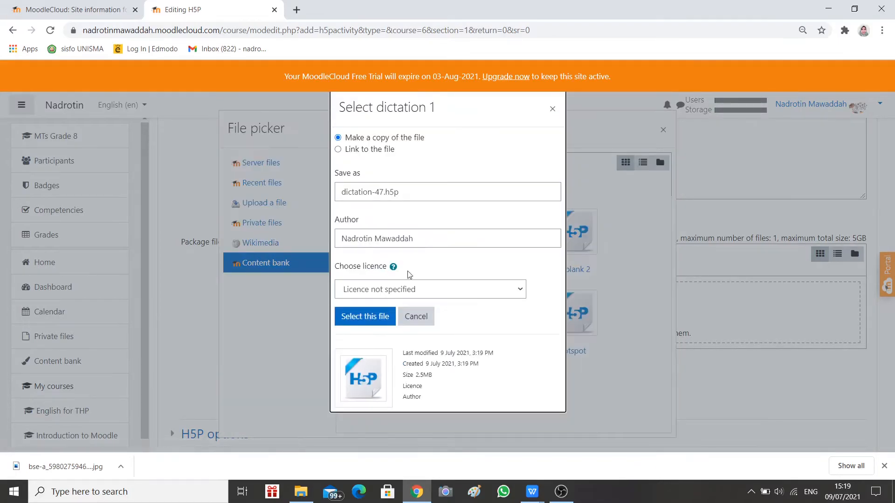
{"action": "left_click", "coordinate": [372, 151]}
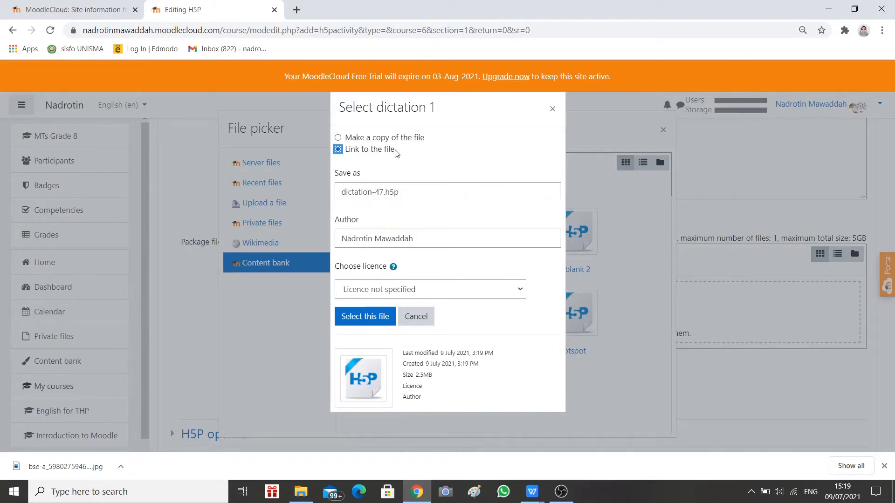
{"action": "left_click", "coordinate": [379, 321]}
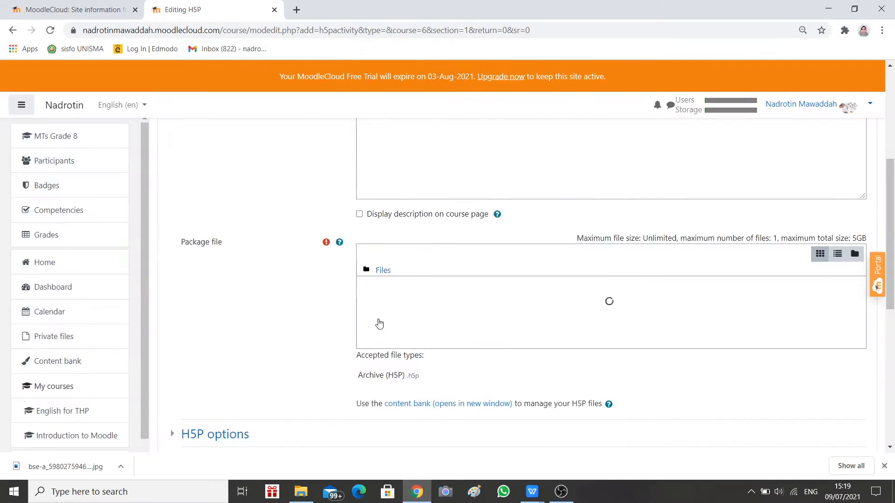
Set completion tracking to show the activity as complete when conditions are met, require a grade, and save and display the activity
{"action": "scroll", "coordinate": [518, 400], "scroll_direction": "down", "scroll_amount": 5}
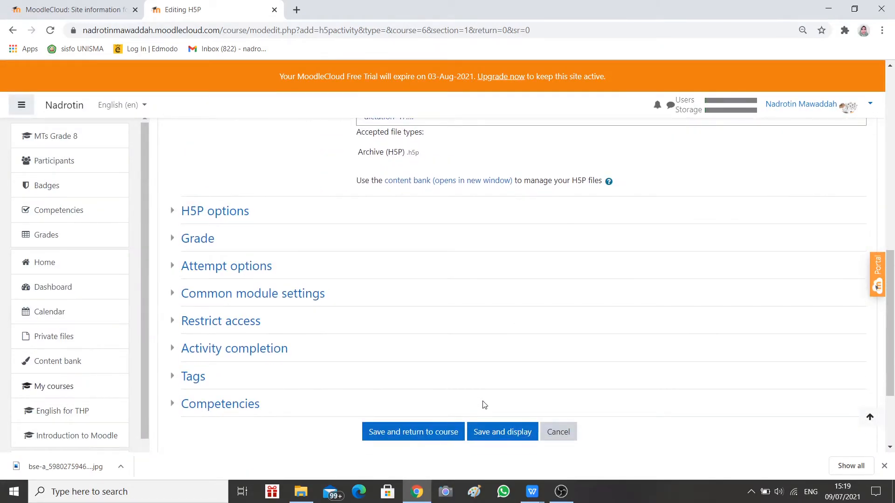
{"action": "left_click", "coordinate": [172, 244]}
{"action": "left_click", "coordinate": [172, 245]}
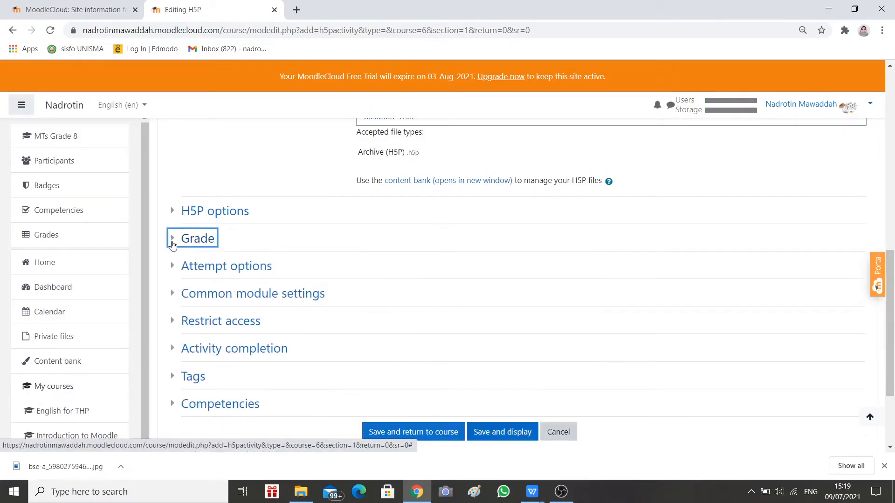
{"action": "left_click", "coordinate": [172, 349]}
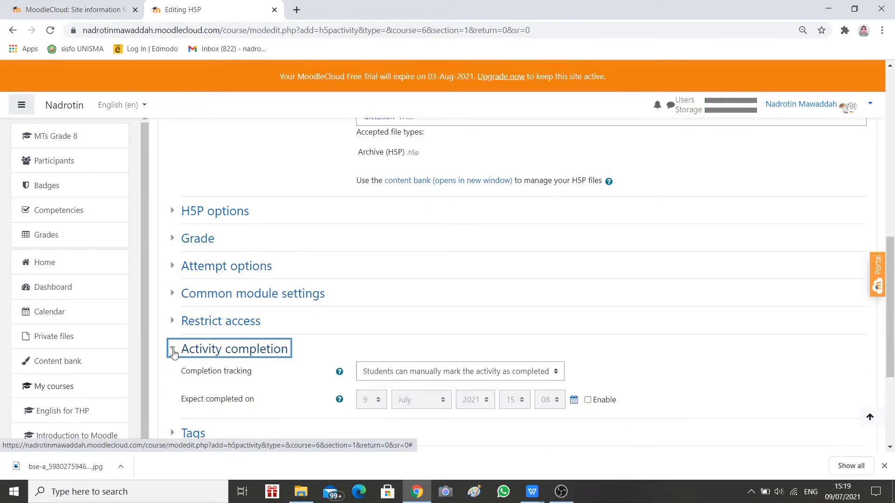
{"action": "scroll", "coordinate": [508, 407], "scroll_direction": "down", "scroll_amount": 3}
{"action": "left_click", "coordinate": [467, 256]}
{"action": "left_click", "coordinate": [440, 290]}
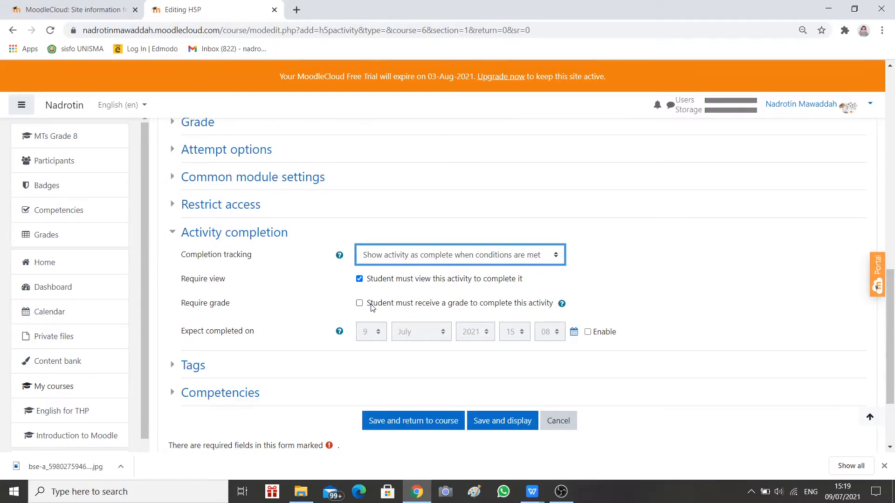
{"action": "left_click", "coordinate": [412, 307]}
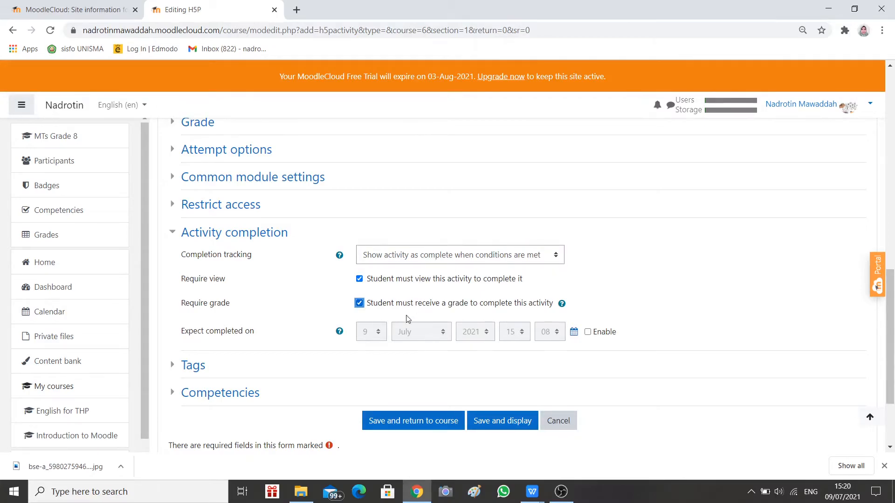
{"action": "left_click", "coordinate": [495, 429]}
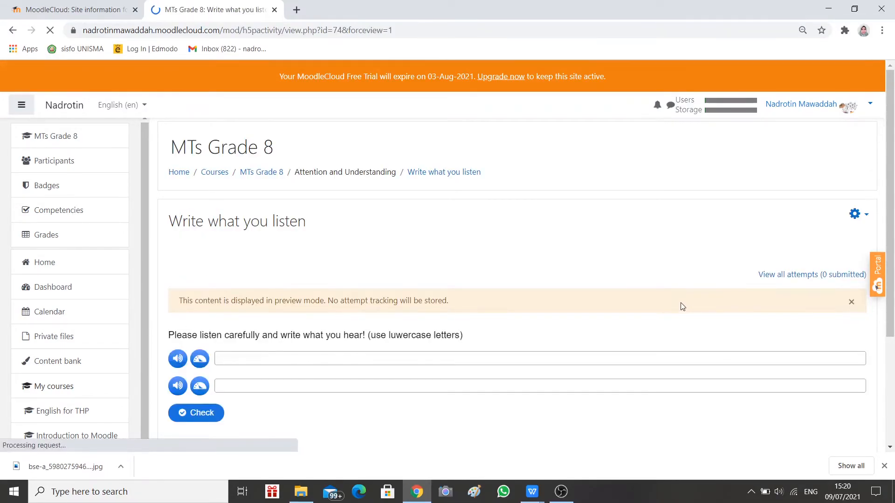
Play the first sentence at normal speed and the second at both normal and slow speed in the activity preview
{"action": "scroll", "coordinate": [352, 252], "scroll_direction": "down", "scroll_amount": 2}
{"action": "scroll", "coordinate": [434, 261], "scroll_direction": "up", "scroll_amount": 1}
{"action": "scroll", "coordinate": [434, 282], "scroll_direction": "down", "scroll_amount": 1}
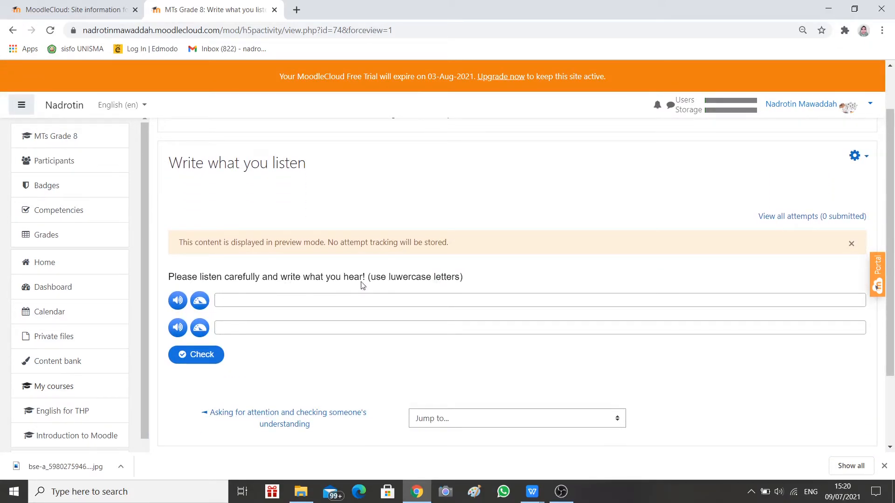
{"action": "left_click", "coordinate": [177, 302]}
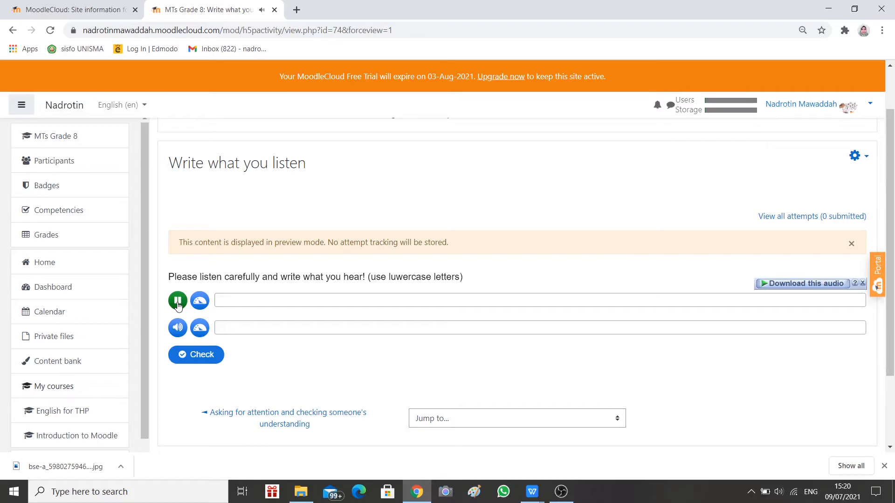
{"action": "left_click", "coordinate": [175, 330]}
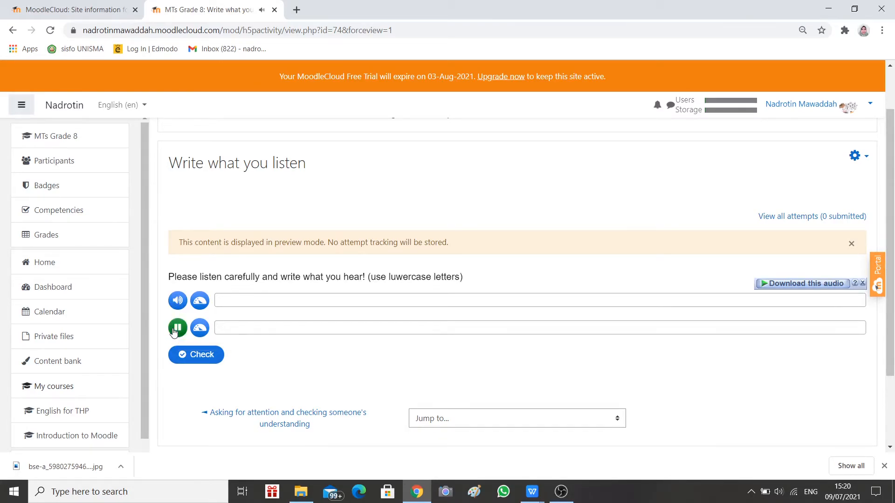
{"action": "left_click", "coordinate": [200, 329]}
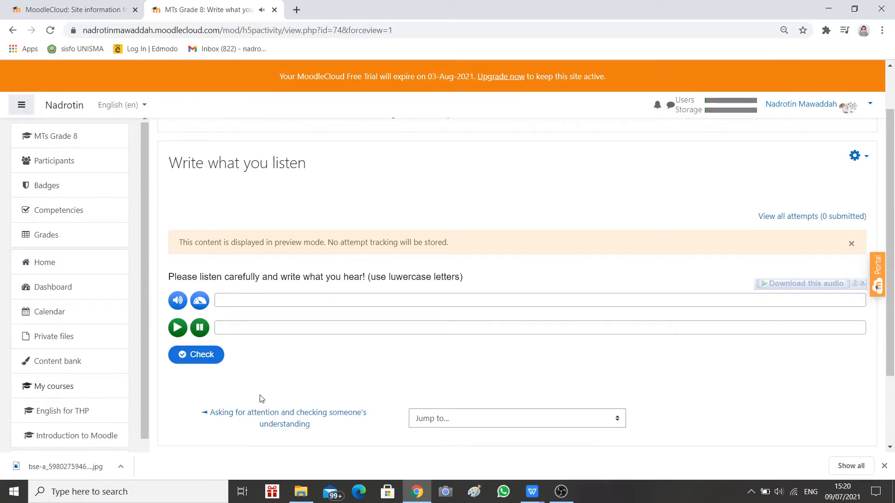
Answer the first sentence with "do you understand?" and the second with only "do you", and check the answers
{"action": "left_click", "coordinate": [228, 303]}
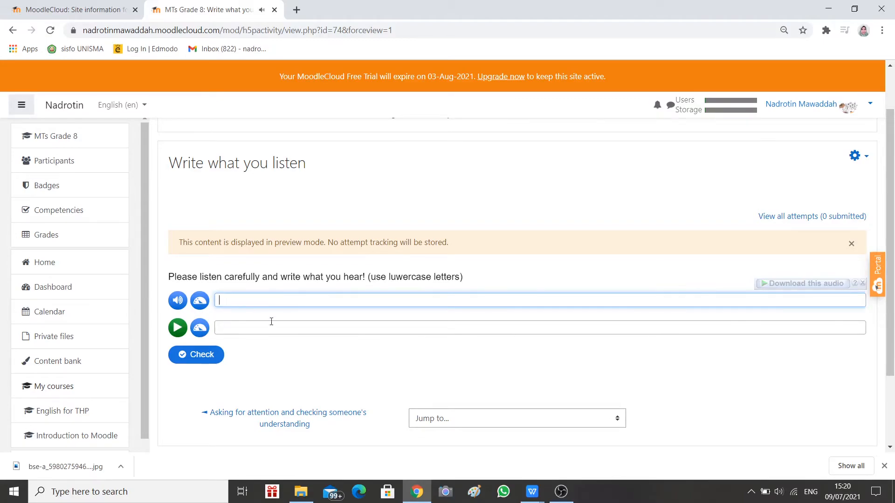
{"action": "type", "text": "do"}
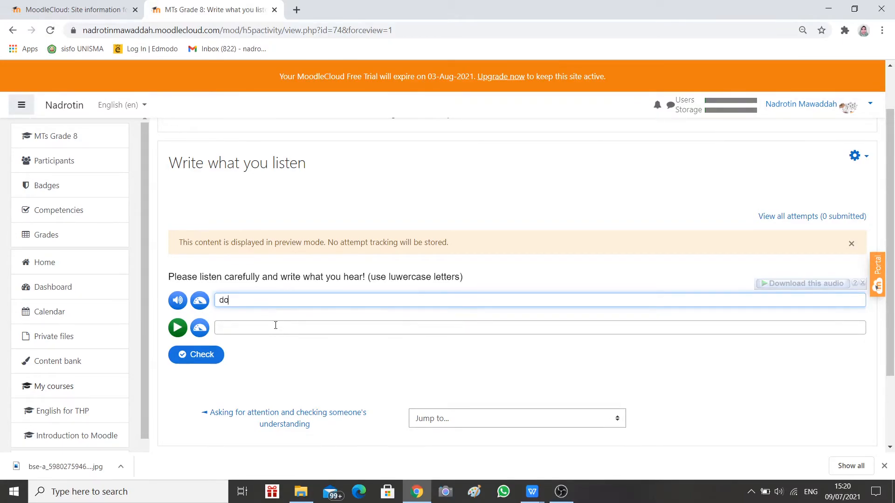
{"action": "type", "text": " you understand?"}
{"action": "key", "text": "Tab"}
{"action": "key", "text": "Tab"}
{"action": "key", "text": "Tab"}
{"action": "type", "text": "do you"}
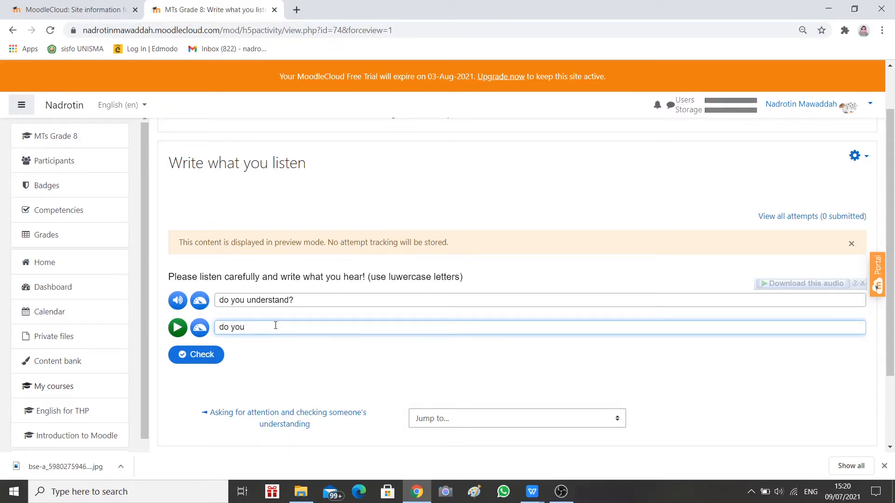
{"action": "left_click", "coordinate": [182, 346]}
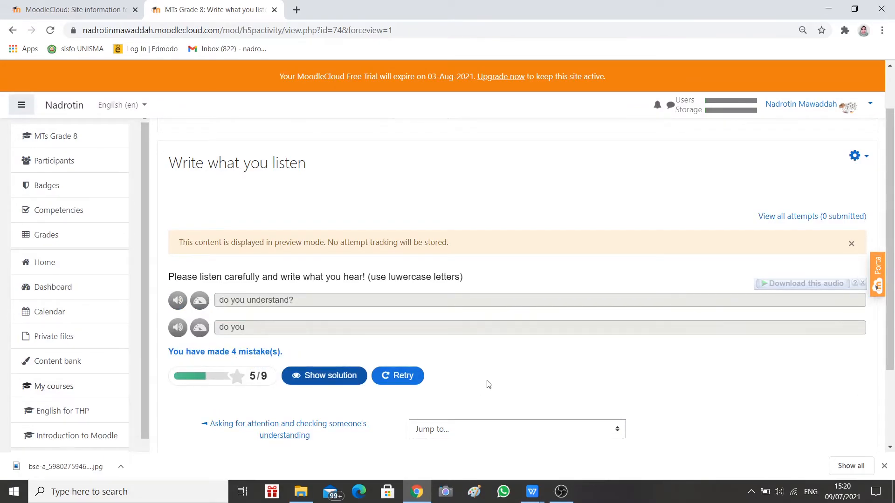
Retry the dictation activity and answer the first sentence with "do you understand?"
{"action": "scroll", "coordinate": [498, 394], "scroll_direction": "up", "scroll_amount": 1}
{"action": "scroll", "coordinate": [499, 395], "scroll_direction": "down", "scroll_amount": 1}
{"action": "left_click", "coordinate": [398, 376]}
{"action": "left_click", "coordinate": [247, 304]}
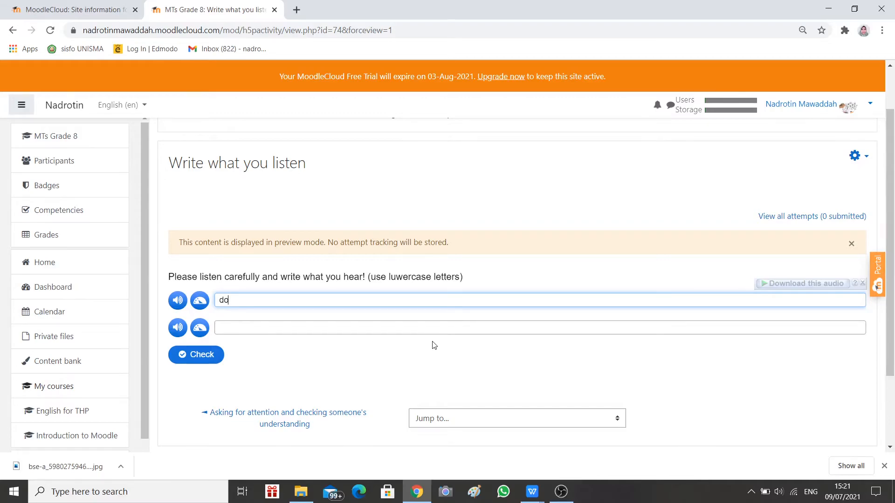
{"action": "type", "text": "ou ge"}
{"action": "type", "text": "t what I"}
{"action": "key", "text": "BackSpace"}
{"action": "key", "text": "BackSpace"}
{"action": "key", "text": "BackSpace"}
{"action": "key", "text": "BackSpace"}
{"action": "key", "text": "BackSpace"}
{"action": "key", "text": "BackSpace"}
{"action": "key", "text": "BackSpace"}
{"action": "key", "text": "BackSpace"}
{"action": "type", "text": "understand?"}
Answer the second sentence with "do you get what I mean?", check the answers and show the solution
{"action": "key", "text": "Tab"}
{"action": "key", "text": "Tab"}
{"action": "key", "text": "Tab"}
{"action": "type", "text": "do you get "}
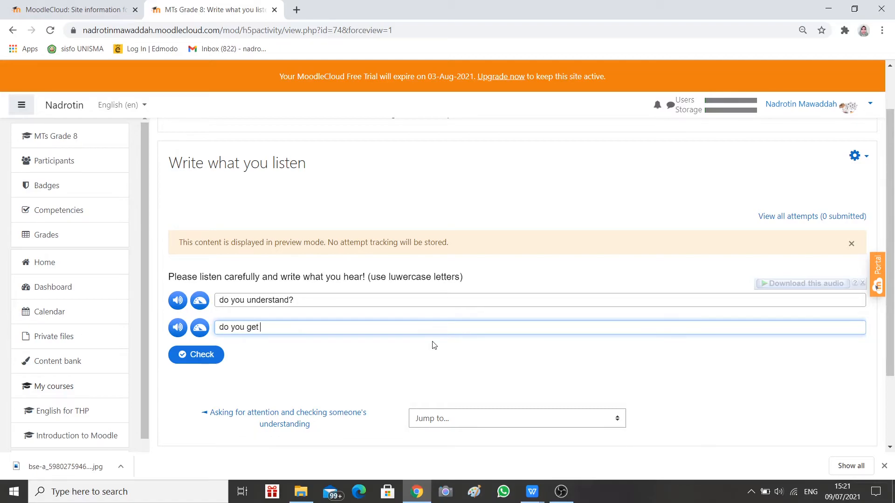
{"action": "type", "text": "what I men"}
{"action": "key", "text": "BackSpace"}
{"action": "type", "text": "a"}
{"action": "left_click", "coordinate": [205, 356]}
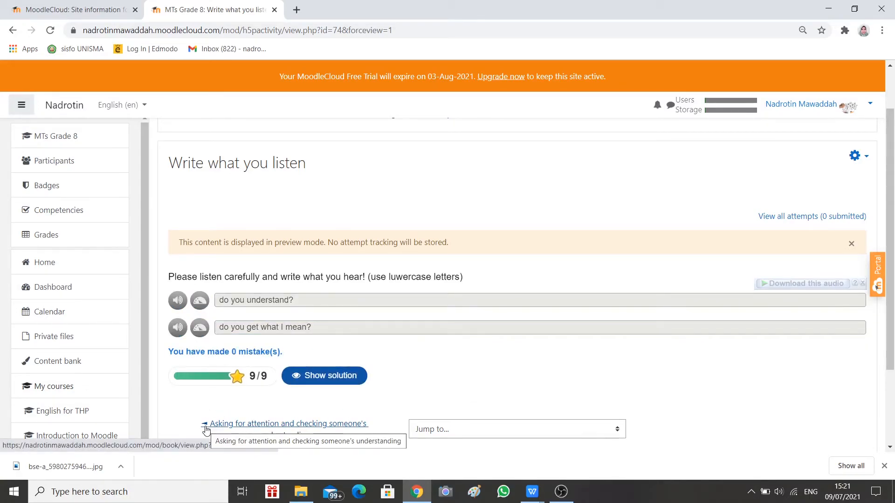
{"action": "left_click", "coordinate": [334, 381]}
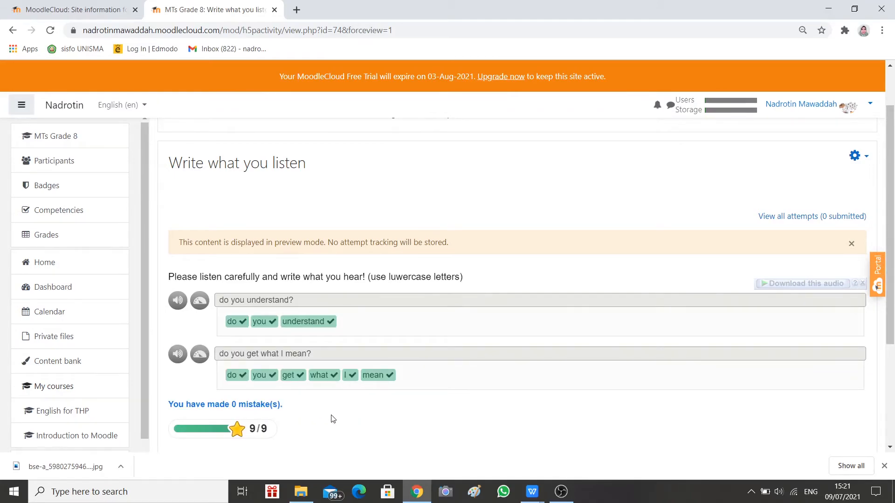
{"action": "scroll", "coordinate": [335, 420], "scroll_direction": "down", "scroll_amount": 1}
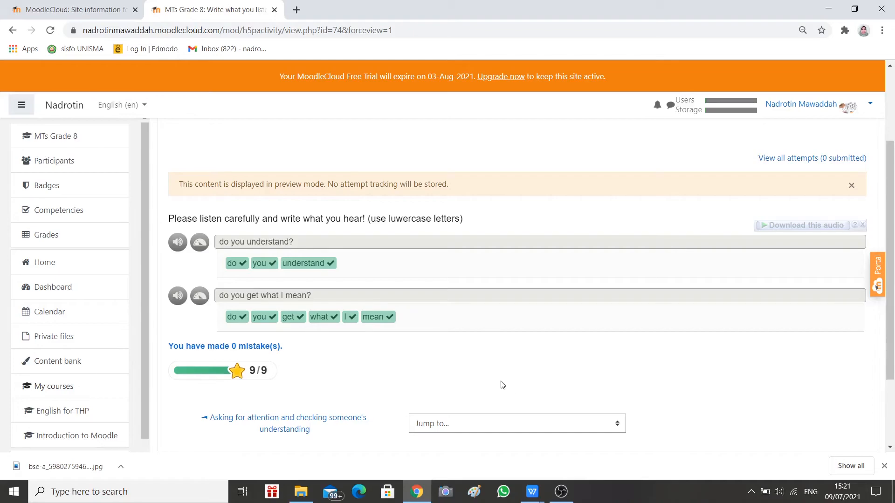
{"action": "scroll", "coordinate": [497, 355], "scroll_direction": "up", "scroll_amount": 2}
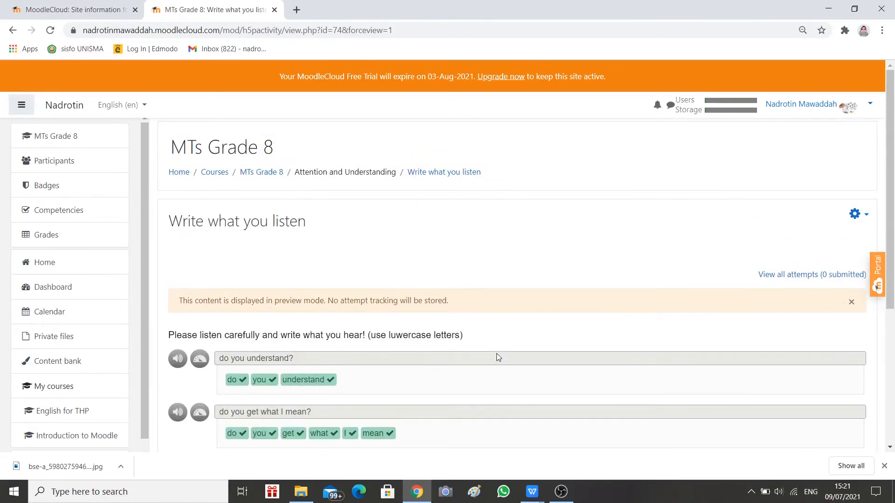
Return to the MTs Grade 8 course and add an Assignment named "Assignment: speaking" to the Attention and Understanding topic
{"action": "left_click", "coordinate": [261, 172]}
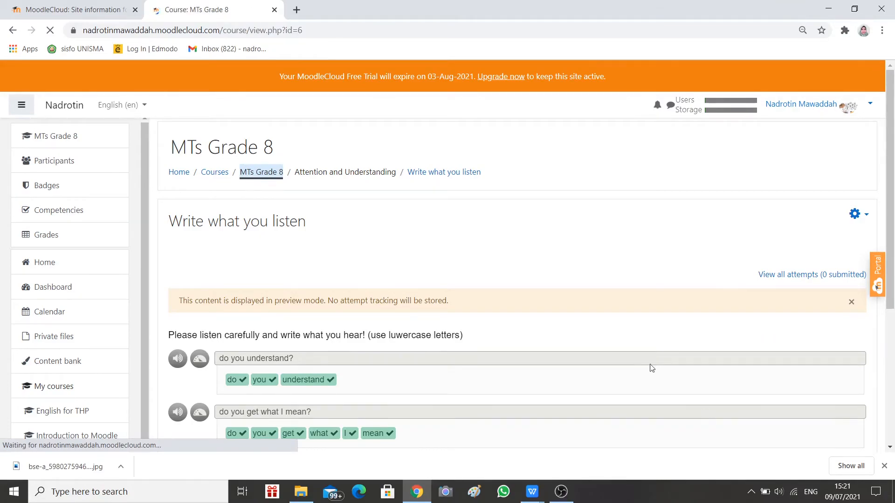
{"action": "scroll", "coordinate": [528, 303], "scroll_direction": "down", "scroll_amount": 1}
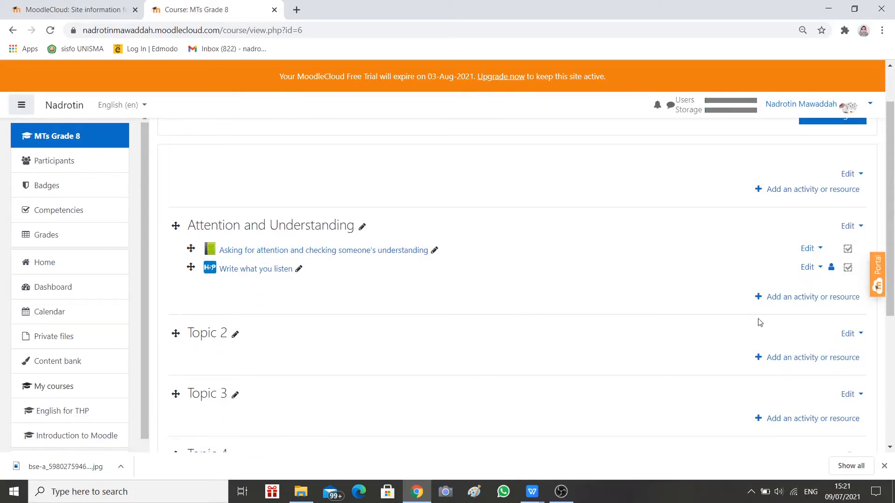
{"action": "left_click", "coordinate": [800, 300]}
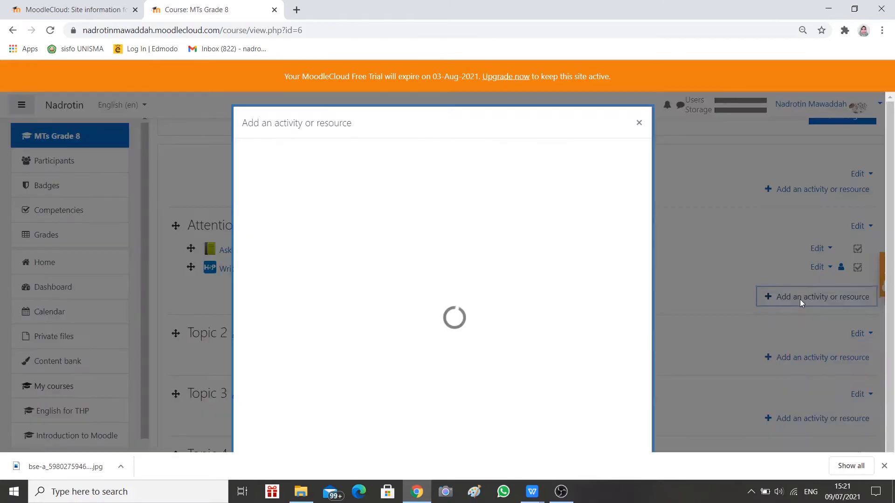
{"action": "scroll", "coordinate": [632, 366], "scroll_direction": "down", "scroll_amount": 2}
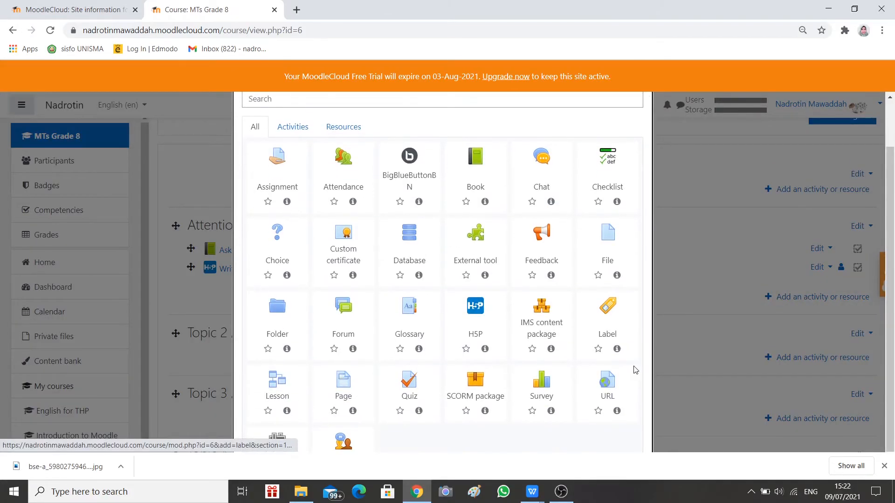
{"action": "left_click", "coordinate": [278, 136]}
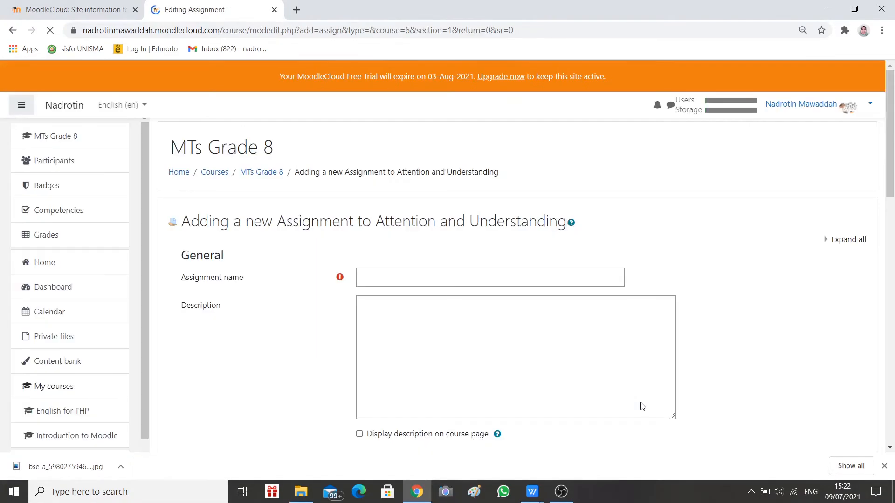
{"action": "scroll", "coordinate": [642, 401], "scroll_direction": "down", "scroll_amount": 1}
{"action": "left_click", "coordinate": [429, 239]}
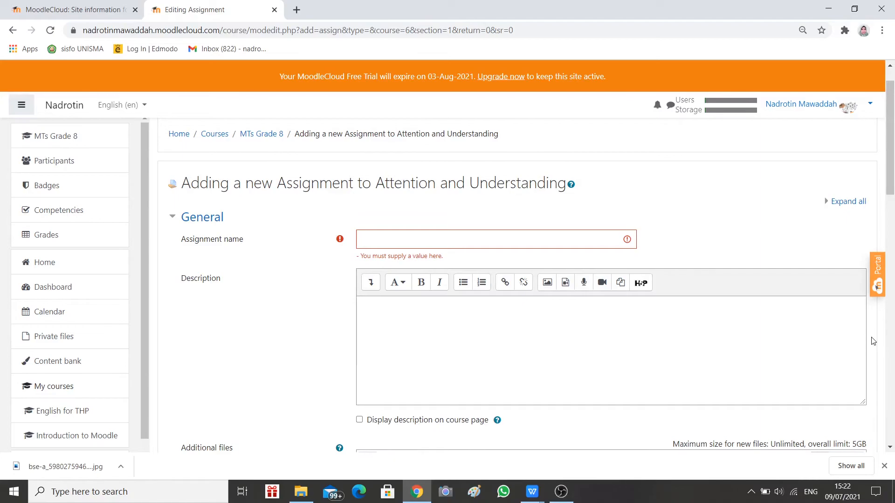
{"action": "left_click", "coordinate": [421, 239]}
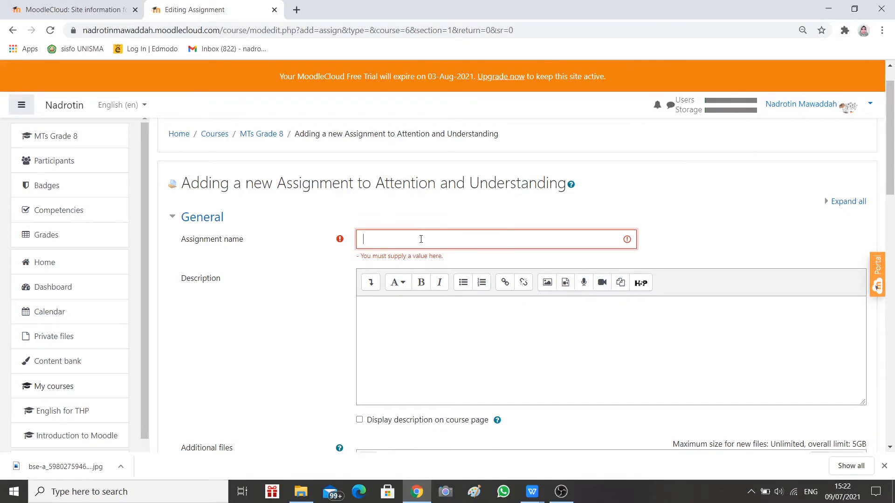
{"action": "type", "text": "Assignment: speaking"}
Switch to File Explorer and open the "assignment" document from ATIN'S > MTS > MOODLE > TOPIC 1 in WPS Office
{"action": "left_click", "coordinate": [470, 308]}
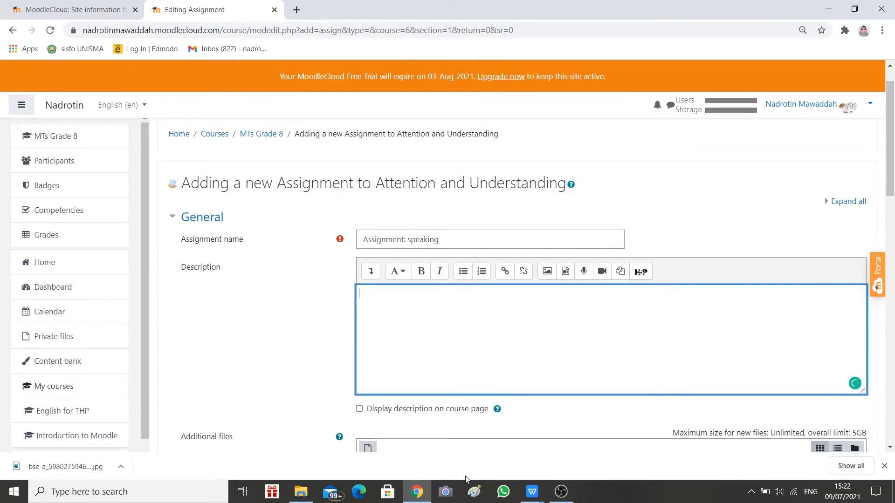
{"action": "left_click", "coordinate": [301, 492]}
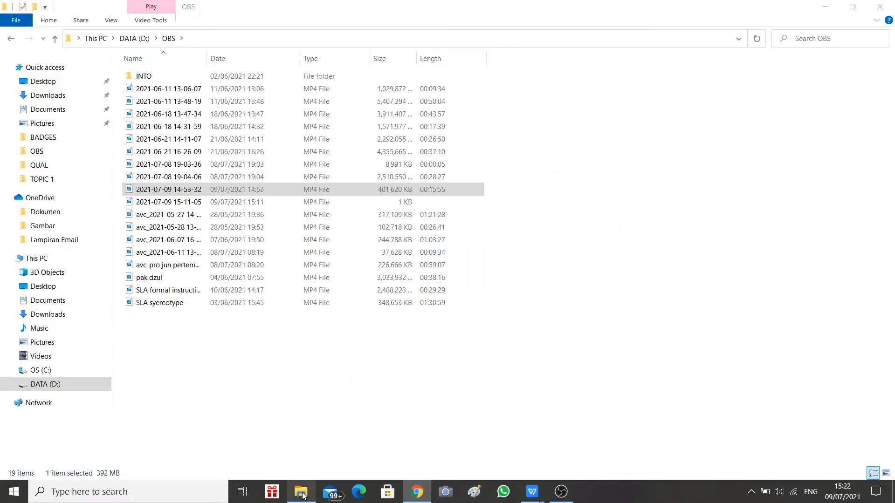
{"action": "left_click", "coordinate": [145, 42]}
{"action": "double_click", "coordinate": [147, 76]}
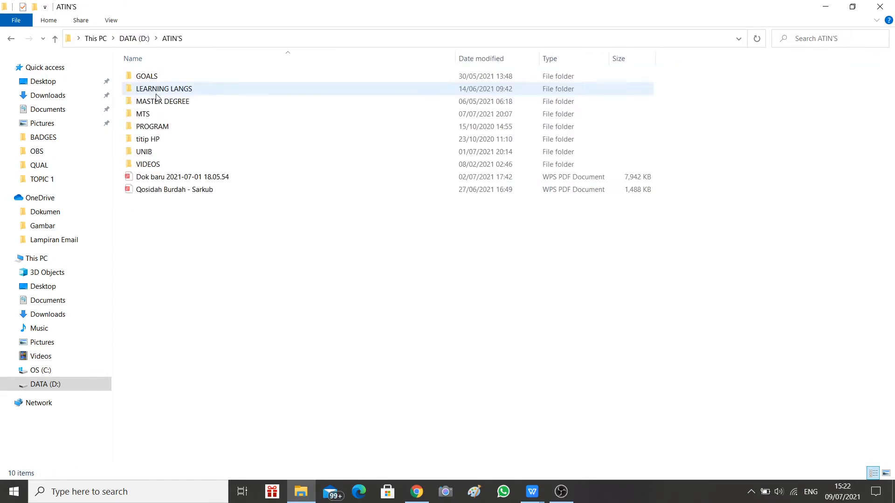
{"action": "double_click", "coordinate": [149, 114]}
{"action": "double_click", "coordinate": [160, 115]}
{"action": "double_click", "coordinate": [161, 89]}
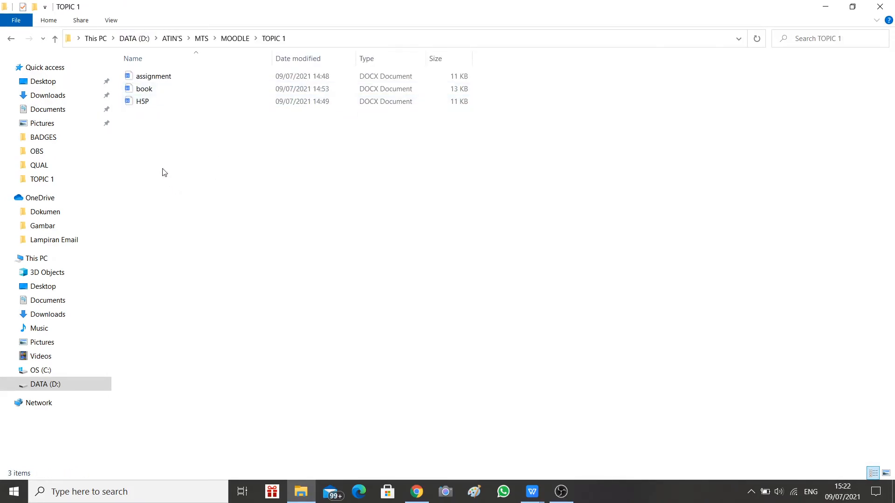
{"action": "left_click_drag", "start_coordinate": [148, 79], "coordinate": [538, 494]}
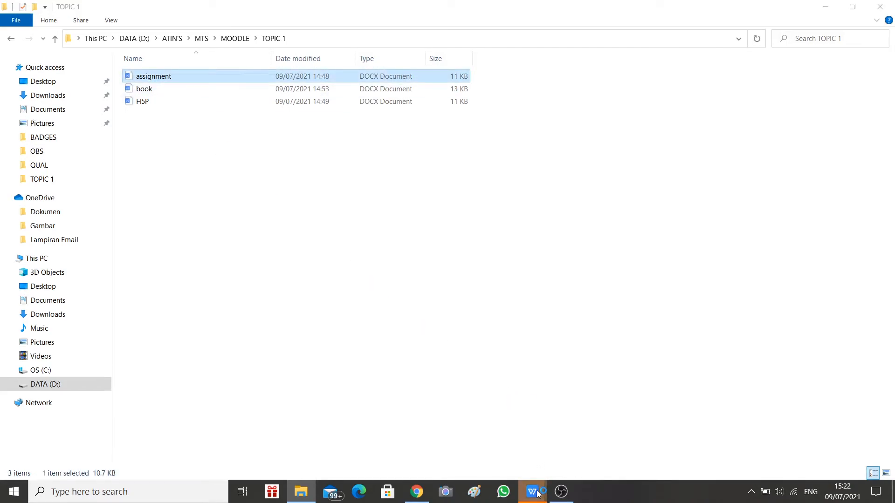
{"action": "left_click", "coordinate": [539, 494]}
{"action": "left_click", "coordinate": [670, 462]}
Copy the voice-recording instructions from assignment.docx into the assignment's description in Chrome and correct "this questions" to "these questions"
{"action": "left_click_drag", "start_coordinate": [458, 212], "coordinate": [227, 182]}
{"action": "right_click", "coordinate": [303, 210]}
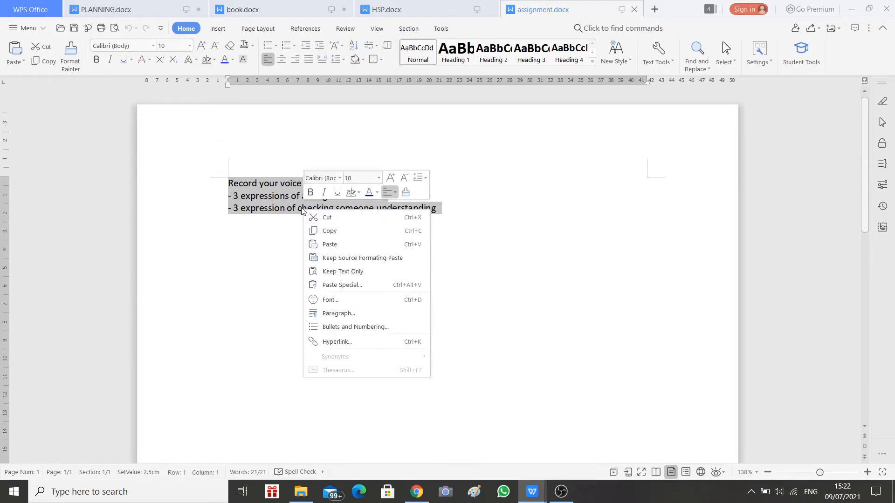
{"action": "left_click", "coordinate": [330, 230]}
{"action": "left_click", "coordinate": [416, 492]}
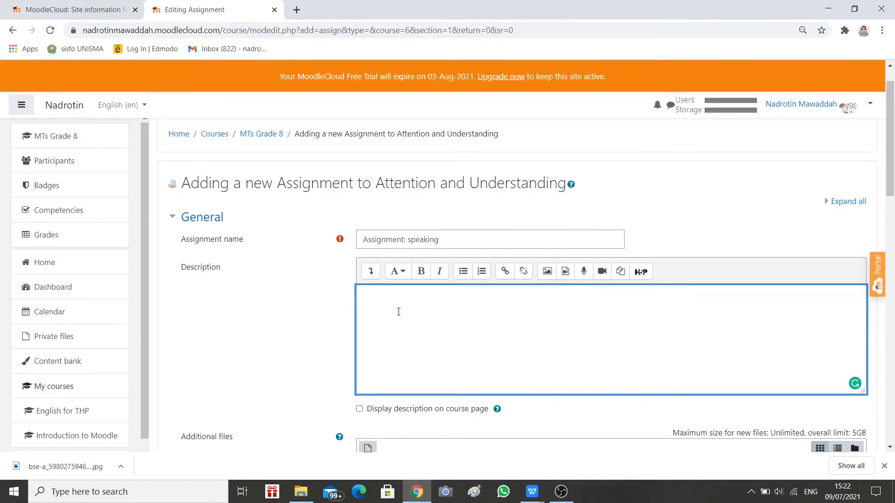
{"action": "key", "text": "ctrl+v"}
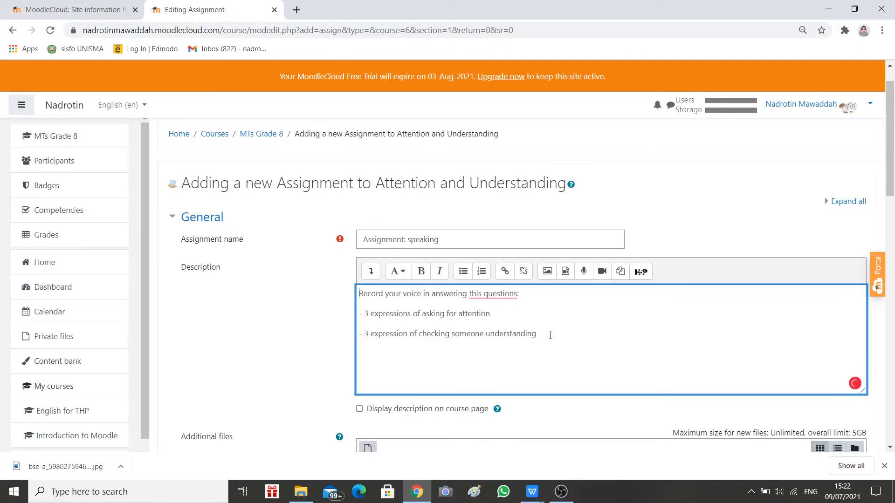
{"action": "mouse_move", "coordinate": [496, 300]}
{"action": "left_click", "coordinate": [497, 320]}
Set completion tracking to show the assignment as complete when conditions are met and require students to receive a grade
{"action": "scroll", "coordinate": [570, 364], "scroll_direction": "down", "scroll_amount": 5}
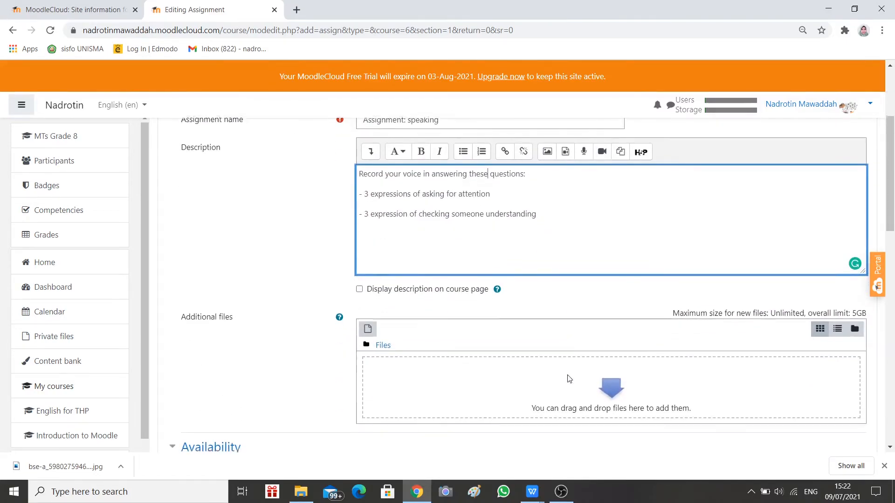
{"action": "scroll", "coordinate": [500, 346], "scroll_direction": "down", "scroll_amount": 10}
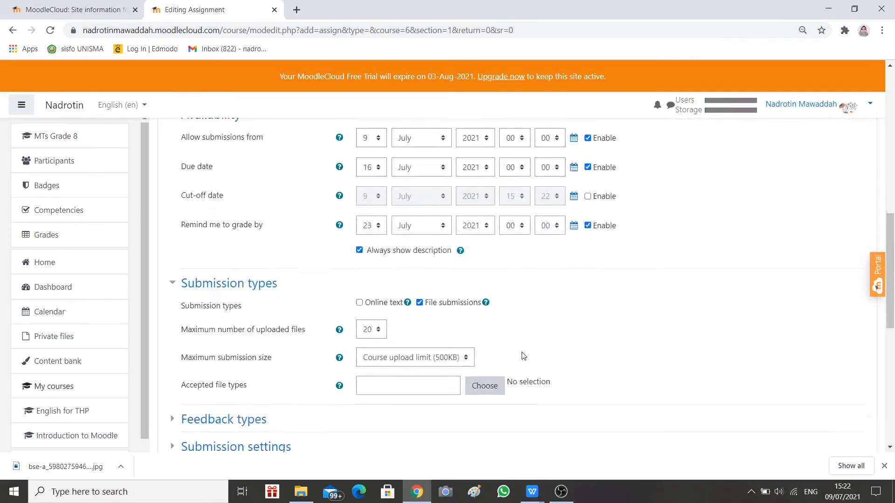
{"action": "left_click", "coordinate": [177, 368]}
{"action": "scroll", "coordinate": [481, 354], "scroll_direction": "down", "scroll_amount": 2}
{"action": "left_click", "coordinate": [466, 276]}
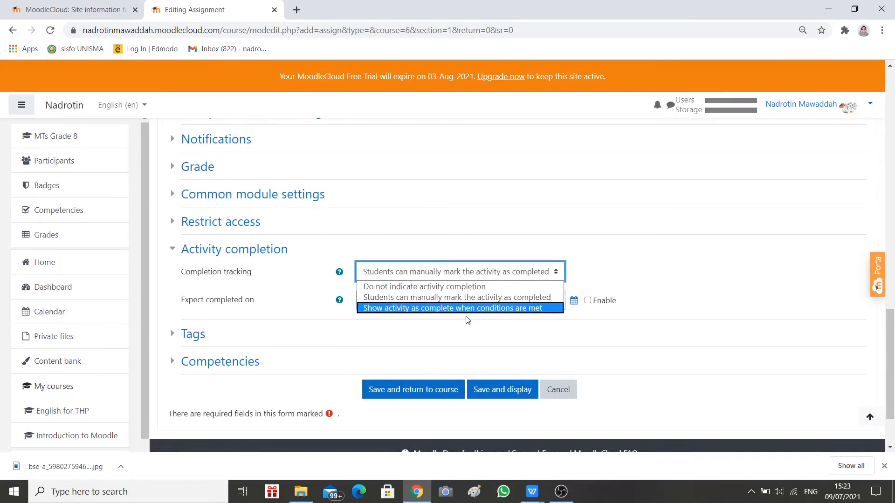
{"action": "left_click", "coordinate": [462, 308]}
{"action": "left_click", "coordinate": [399, 321]}
{"action": "scroll", "coordinate": [668, 344], "scroll_direction": "up", "scroll_amount": 1}
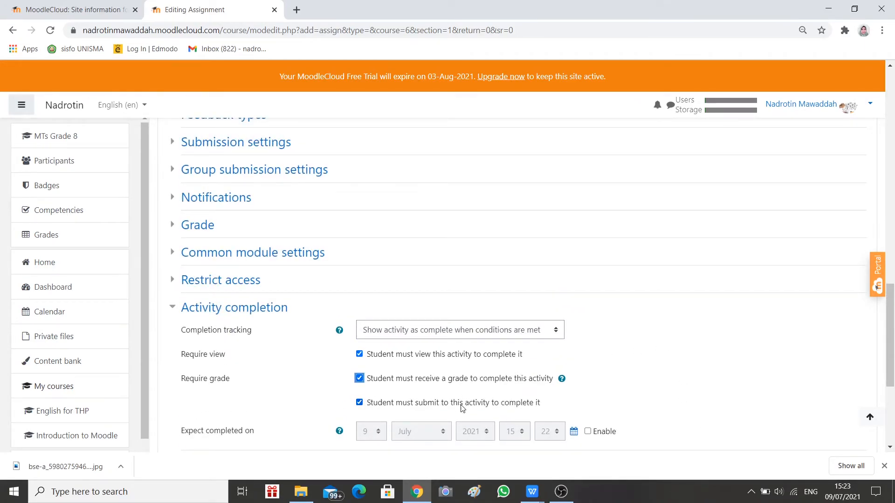
{"action": "left_click", "coordinate": [461, 382]}
{"action": "left_click", "coordinate": [446, 384]}
In the submission settings, set both the submit button requirement and the submission statement acceptance to Yes
{"action": "scroll", "coordinate": [548, 370], "scroll_direction": "up", "scroll_amount": 1}
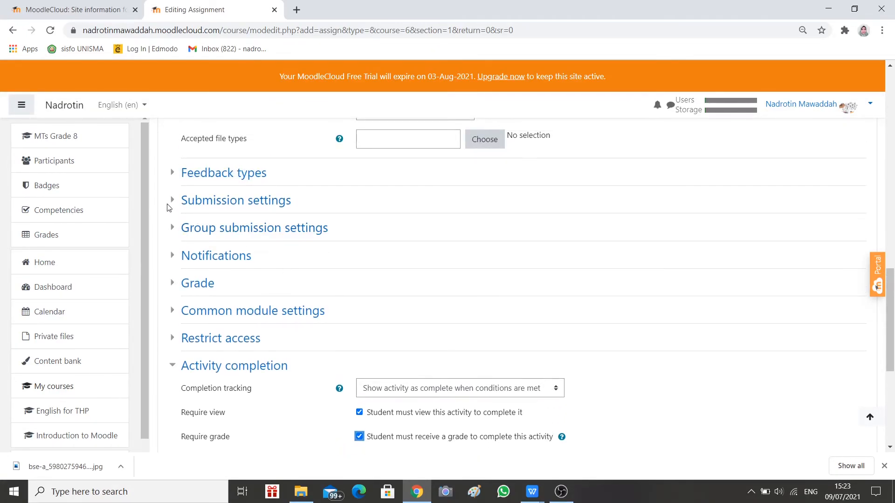
{"action": "left_click", "coordinate": [175, 176]}
{"action": "left_click", "coordinate": [174, 176]}
{"action": "left_click", "coordinate": [177, 203]}
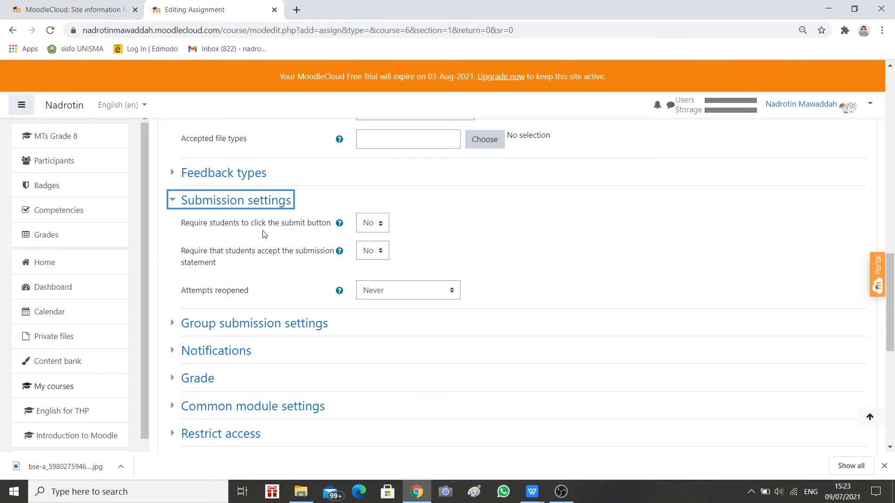
{"action": "left_click", "coordinate": [383, 226]}
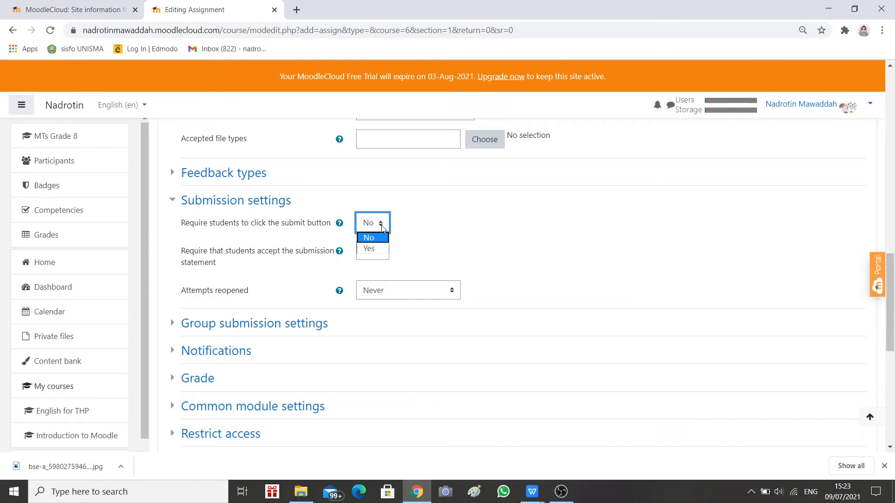
{"action": "left_click", "coordinate": [376, 250]}
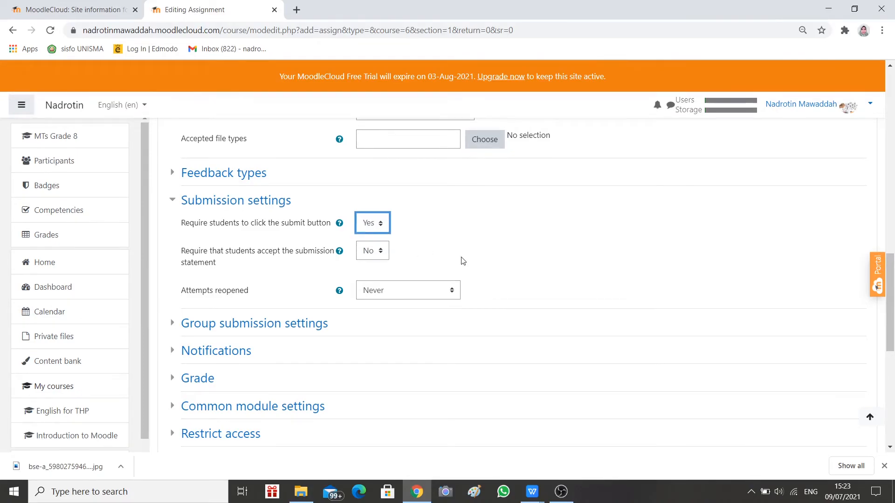
{"action": "scroll", "coordinate": [462, 260], "scroll_direction": "down", "scroll_amount": 1}
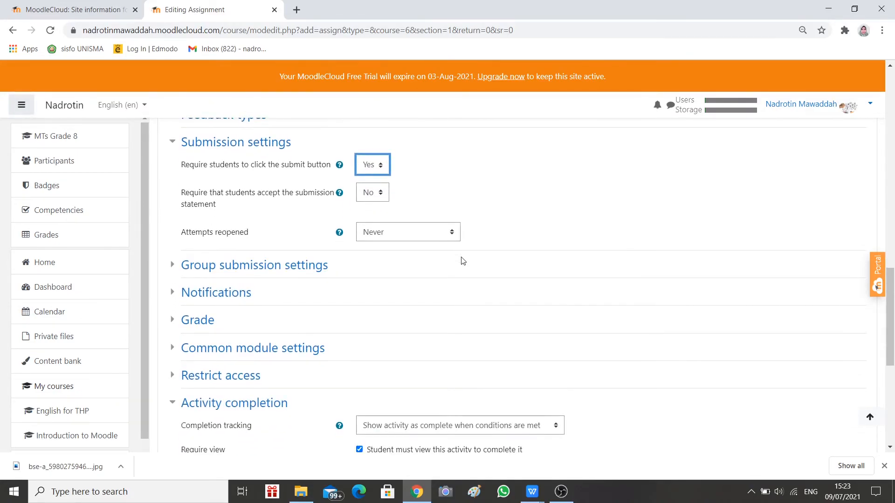
{"action": "scroll", "coordinate": [463, 261], "scroll_direction": "up", "scroll_amount": 1}
{"action": "left_click", "coordinate": [382, 251]}
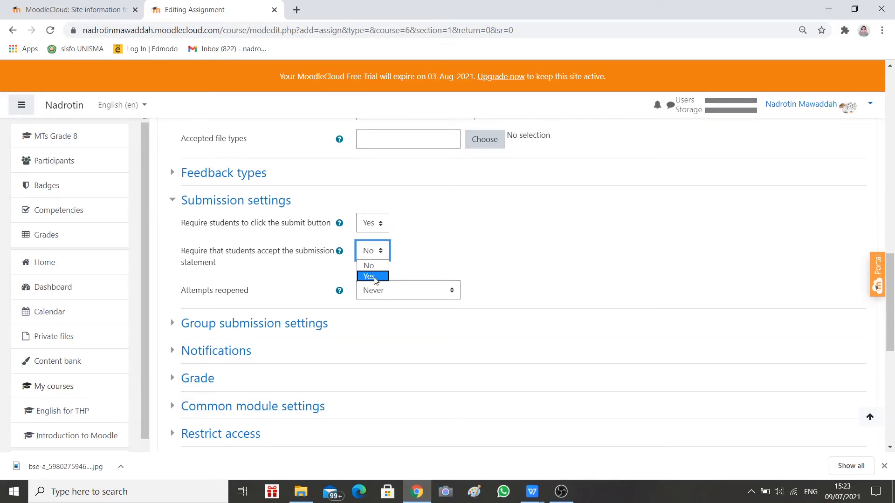
{"action": "left_click", "coordinate": [376, 277]}
{"action": "left_click", "coordinate": [451, 292]}
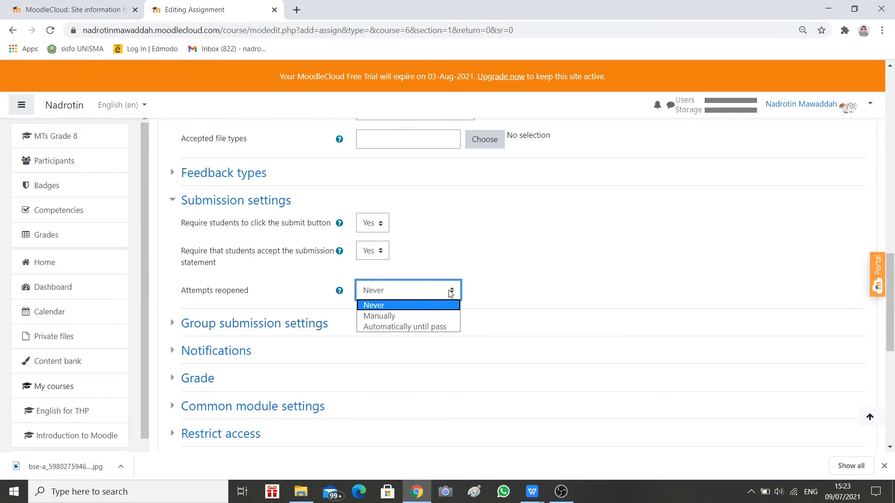
{"action": "left_click", "coordinate": [451, 293]}
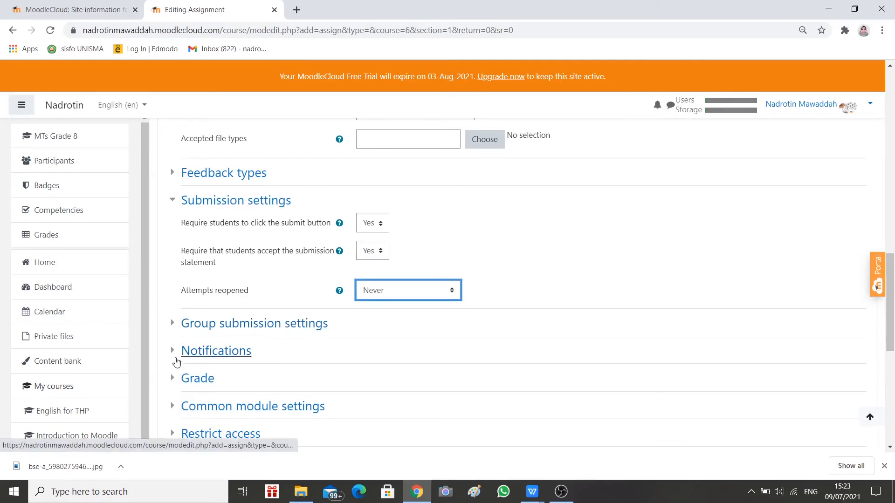
{"action": "scroll", "coordinate": [278, 397], "scroll_direction": "down", "scroll_amount": 1}
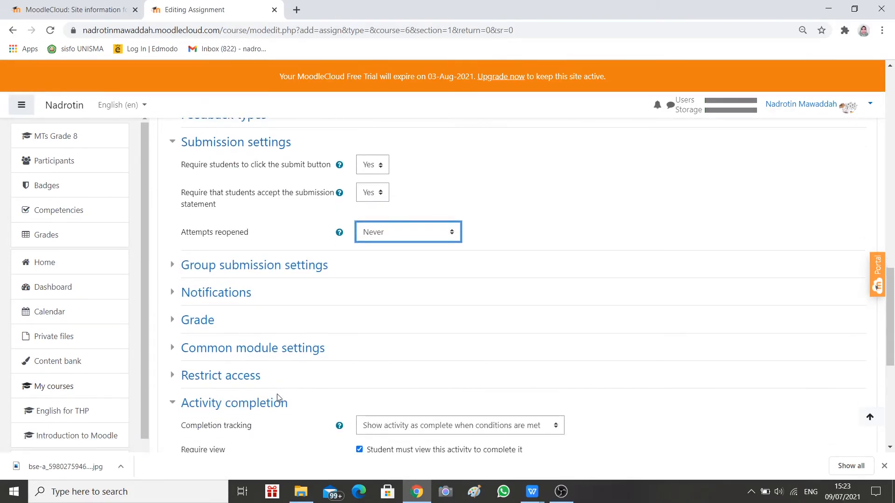
{"action": "scroll", "coordinate": [279, 393], "scroll_direction": "up", "scroll_amount": 5}
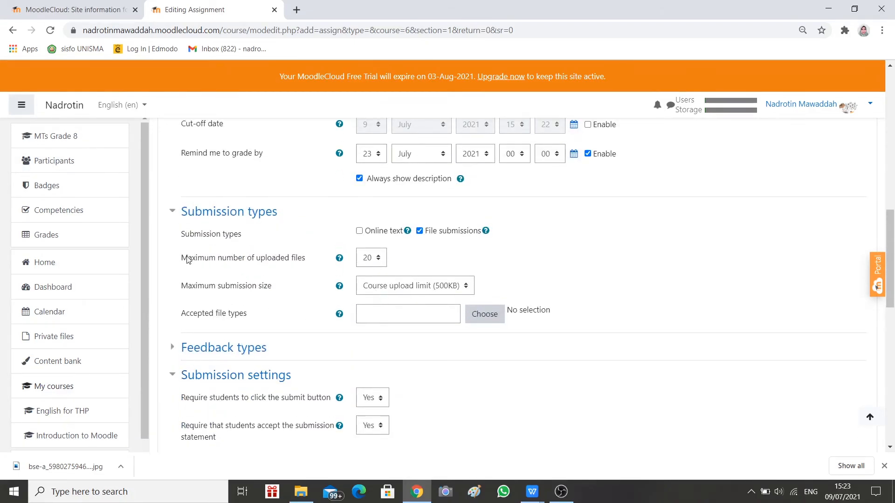
Enable online text as a submission type for the speaking assignment alongside file submissions
{"action": "scroll", "coordinate": [285, 249], "scroll_direction": "up", "scroll_amount": 2}
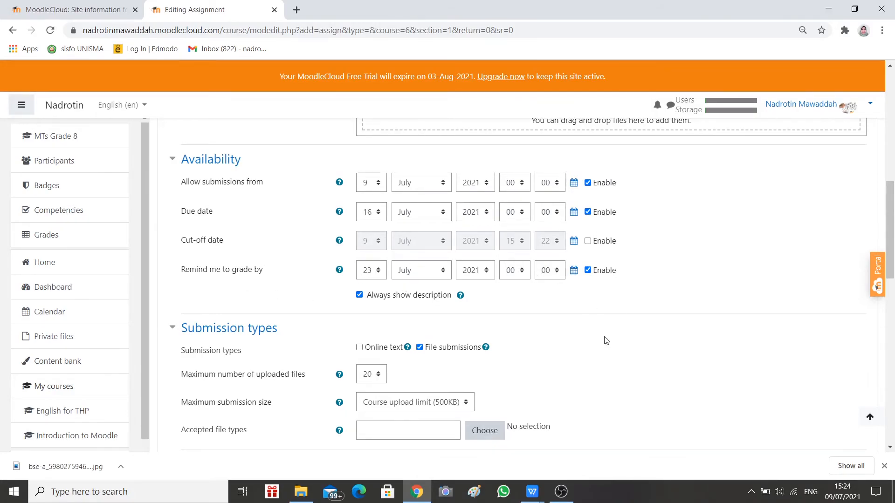
{"action": "scroll", "coordinate": [595, 374], "scroll_direction": "down", "scroll_amount": 2}
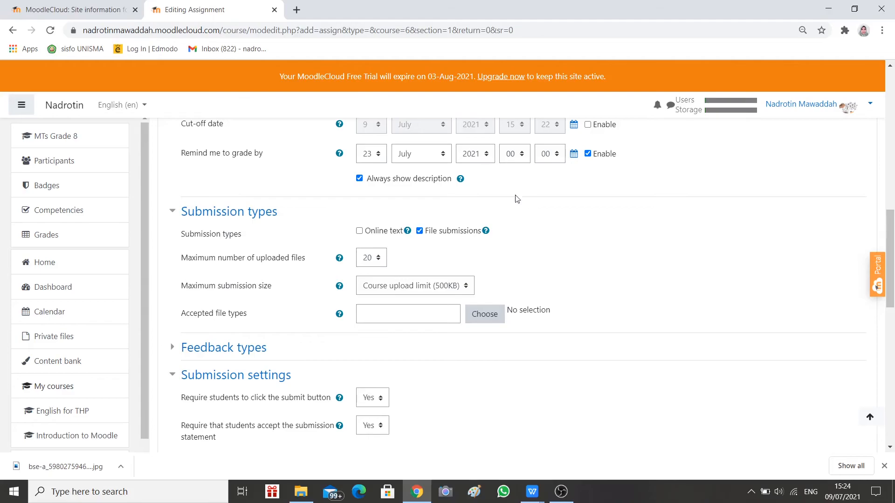
{"action": "left_click", "coordinate": [359, 231]}
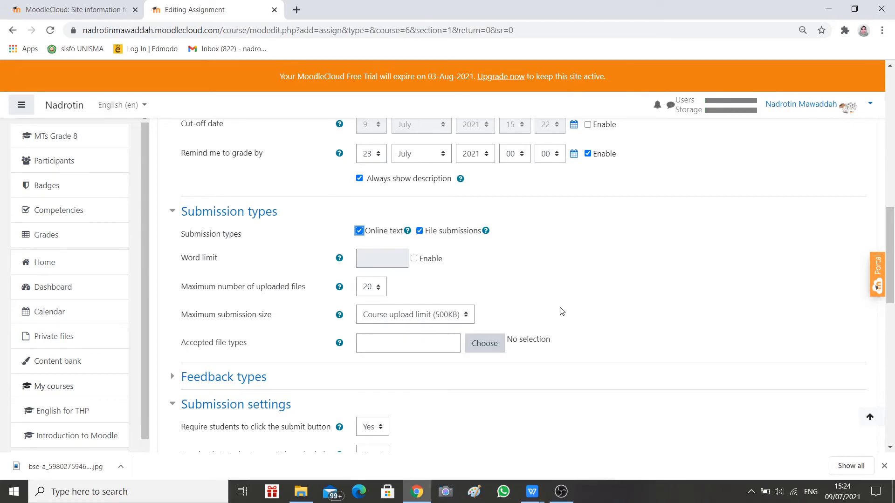
Check the assignment's description and remaining settings, and save the activity so that its page is displayed
{"action": "scroll", "coordinate": [562, 312], "scroll_direction": "up", "scroll_amount": 10}
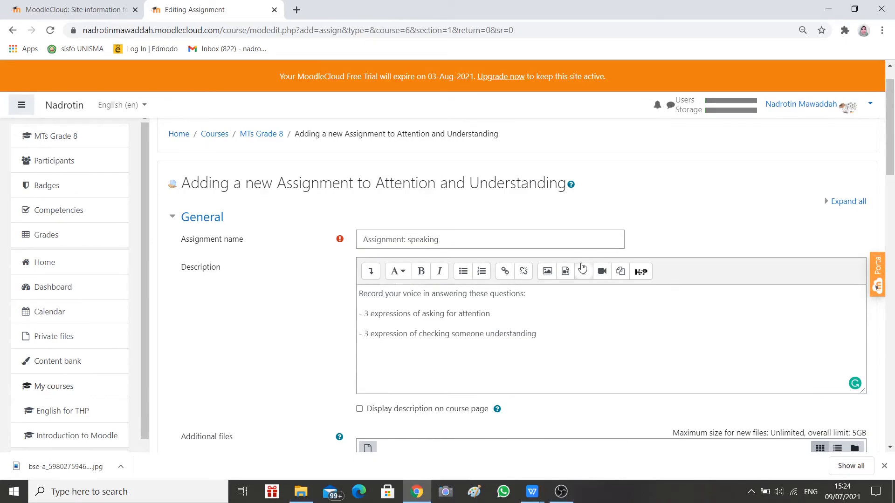
{"action": "scroll", "coordinate": [569, 336], "scroll_direction": "down", "scroll_amount": 2}
{"action": "scroll", "coordinate": [562, 346], "scroll_direction": "down", "scroll_amount": 10}
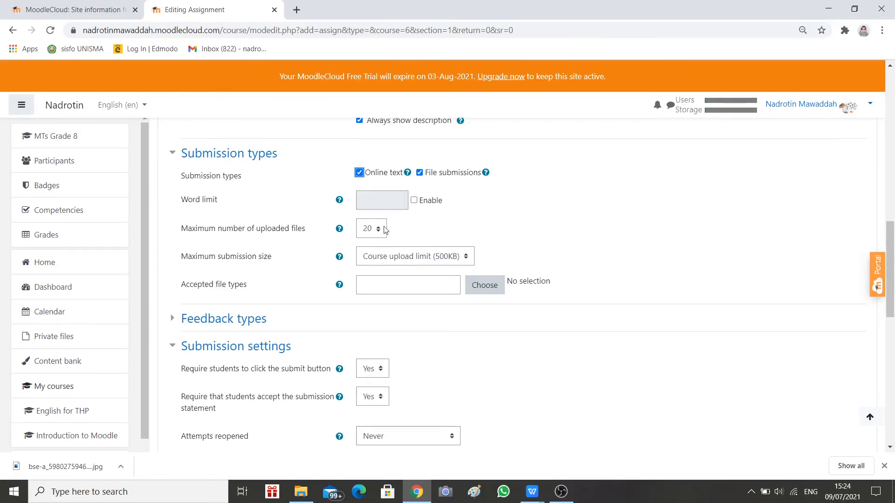
{"action": "scroll", "coordinate": [475, 395], "scroll_direction": "down", "scroll_amount": 9}
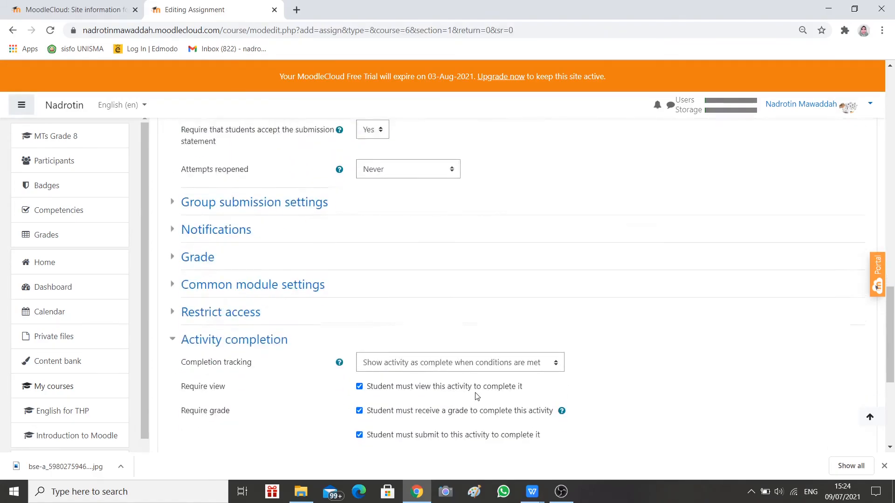
{"action": "scroll", "coordinate": [476, 396], "scroll_direction": "down", "scroll_amount": 2}
{"action": "left_click", "coordinate": [498, 306]}
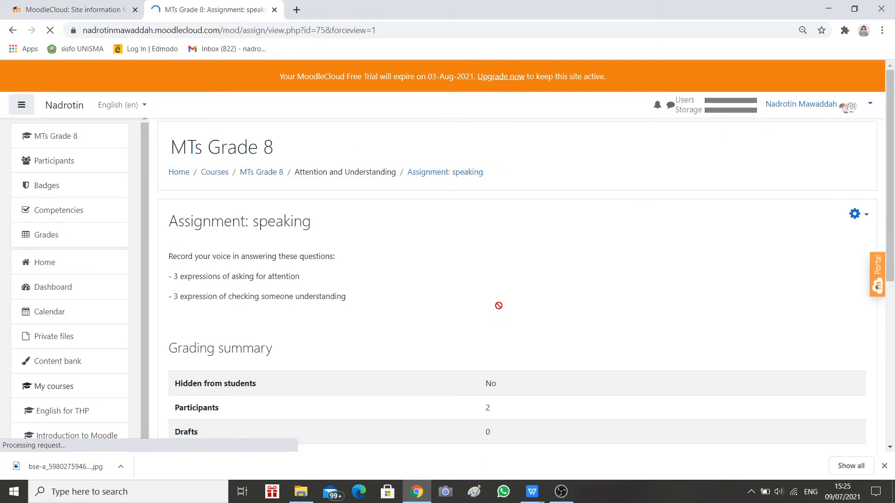
Look over the assignment's grading summary and switch to the Student role to preview the assignment page
{"action": "scroll", "coordinate": [498, 306], "scroll_direction": "down", "scroll_amount": 4}
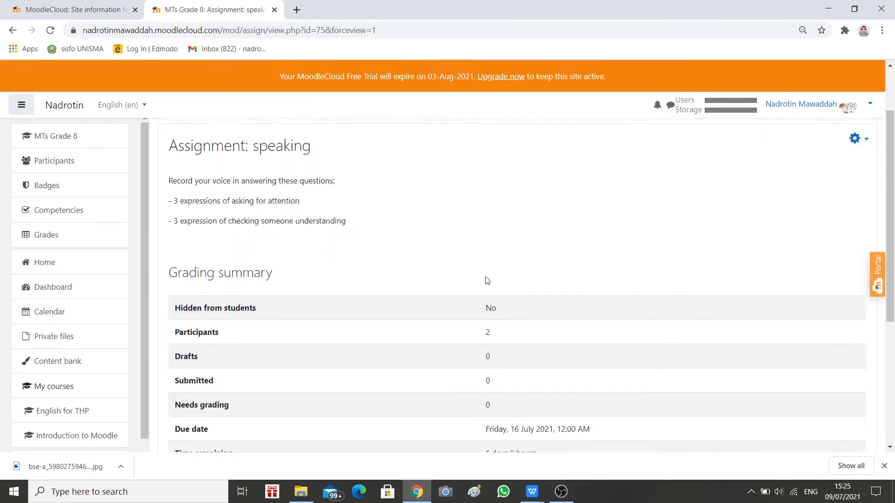
{"action": "scroll", "coordinate": [666, 359], "scroll_direction": "down", "scroll_amount": 1}
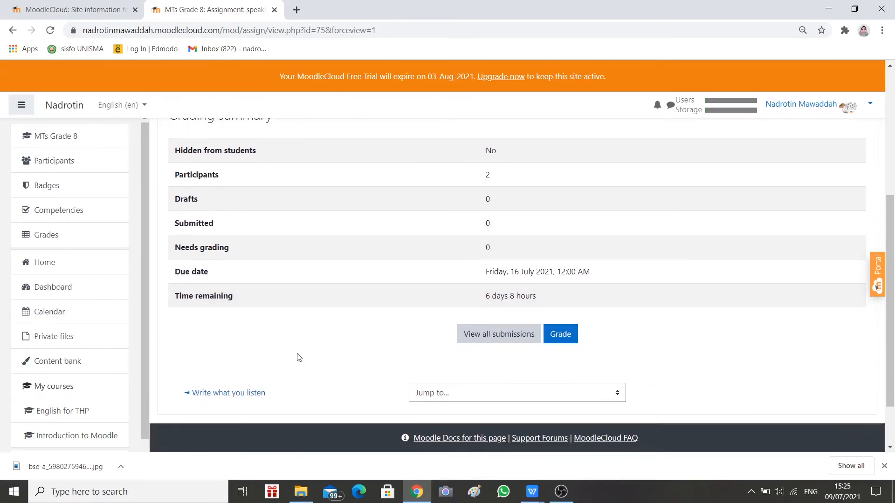
{"action": "scroll", "coordinate": [601, 341], "scroll_direction": "up", "scroll_amount": 5}
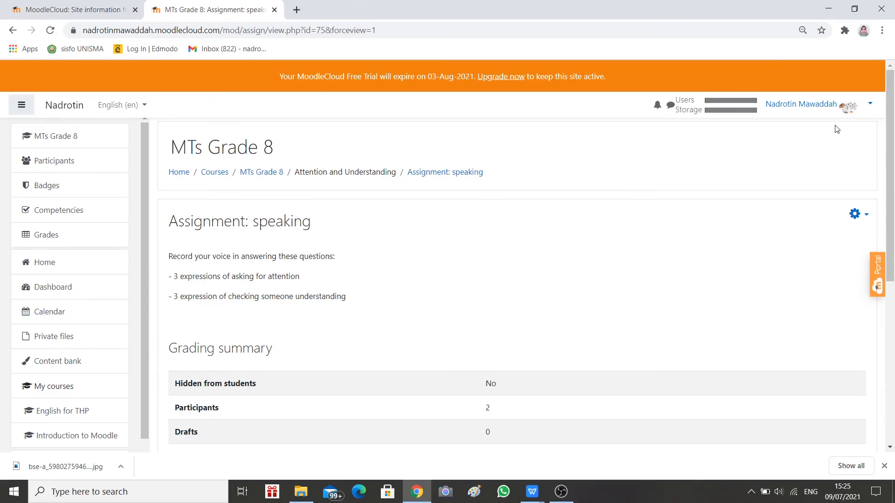
{"action": "left_click", "coordinate": [870, 105]}
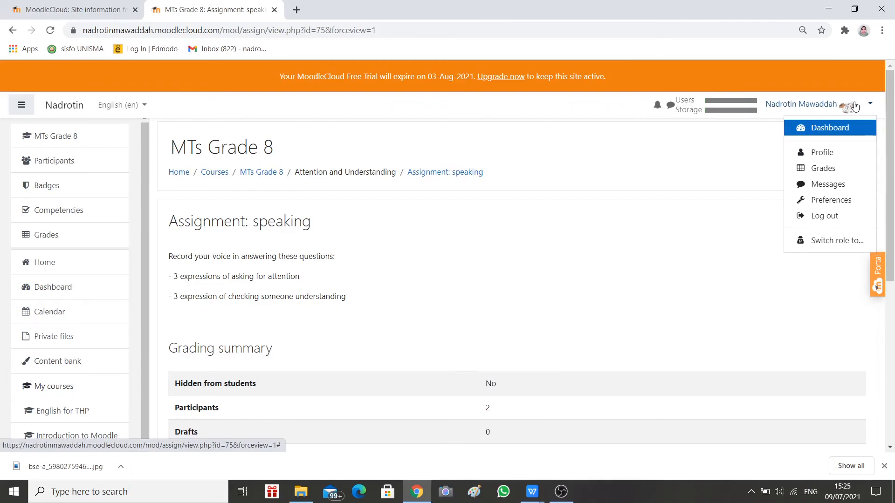
{"action": "left_click", "coordinate": [829, 241]}
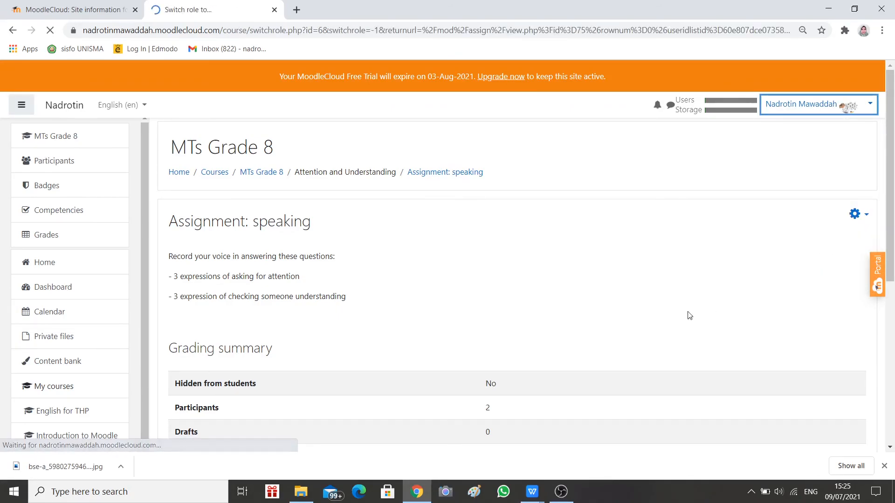
{"action": "left_click", "coordinate": [197, 384]}
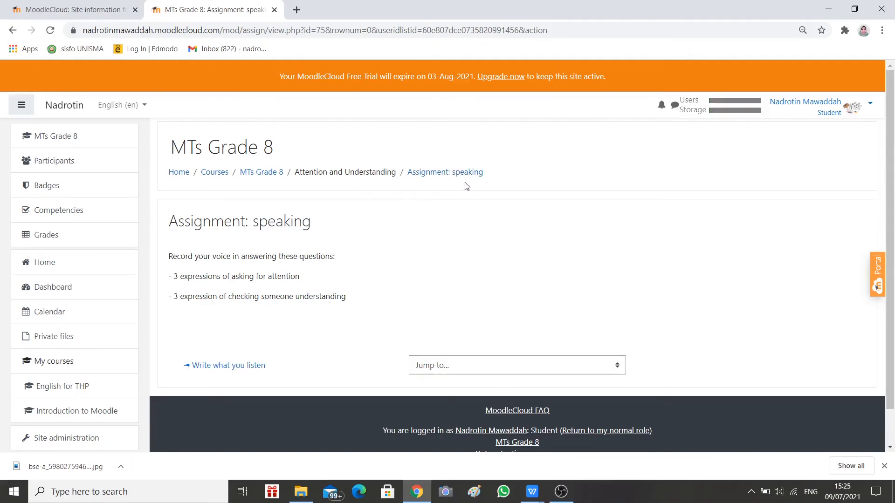
View the MTs Grade 8 course page as a student and reopen "Assignment: speaking" to check it
{"action": "left_click", "coordinate": [454, 175]}
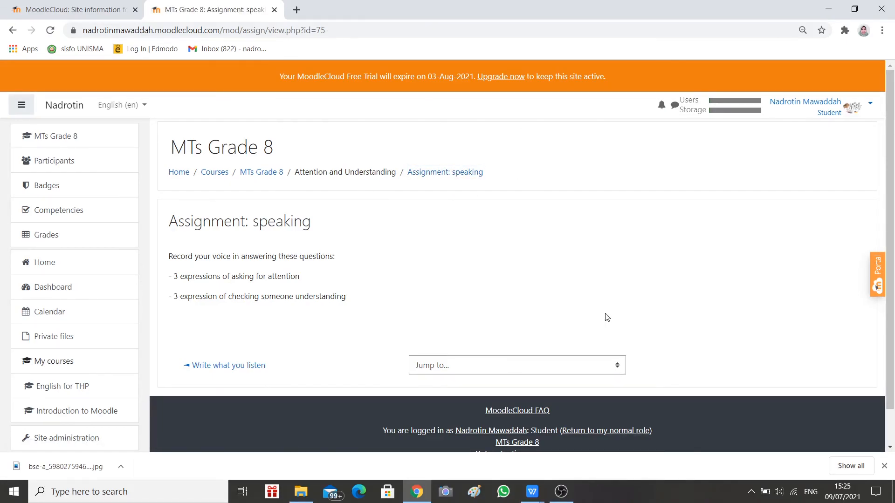
{"action": "left_click", "coordinate": [439, 176]}
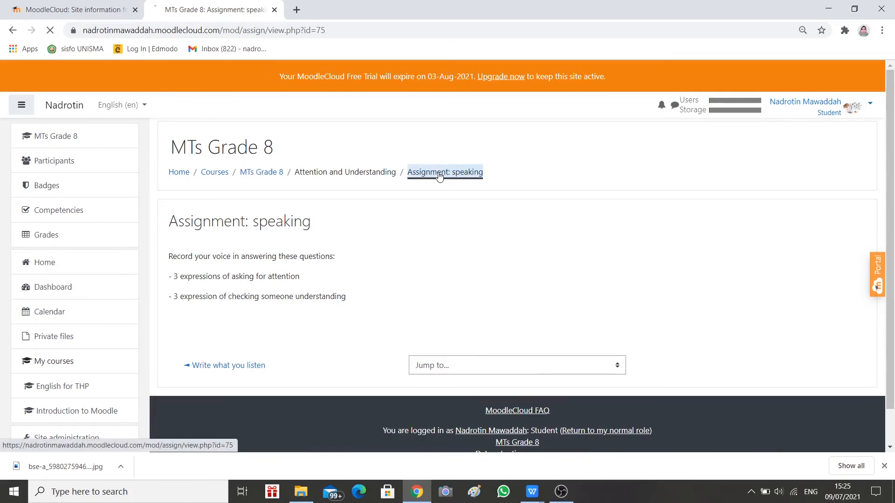
{"action": "left_click", "coordinate": [262, 176]}
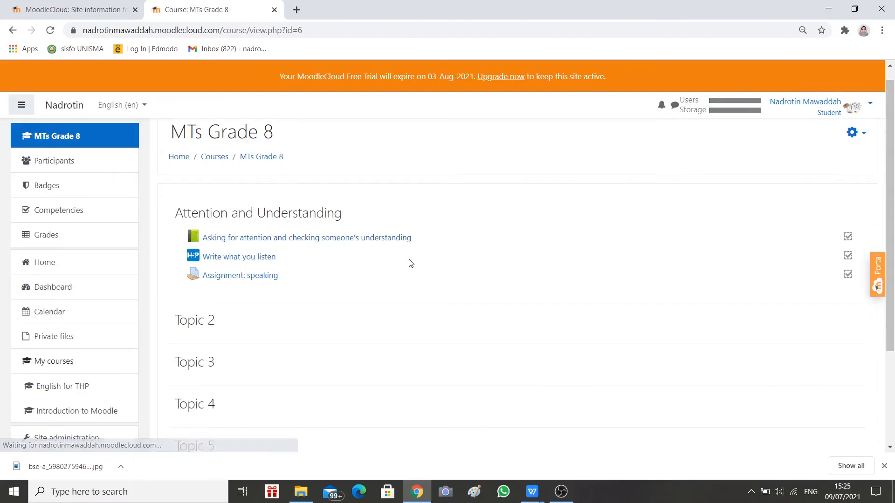
{"action": "scroll", "coordinate": [409, 261], "scroll_direction": "down", "scroll_amount": 3}
{"action": "left_click", "coordinate": [265, 175]}
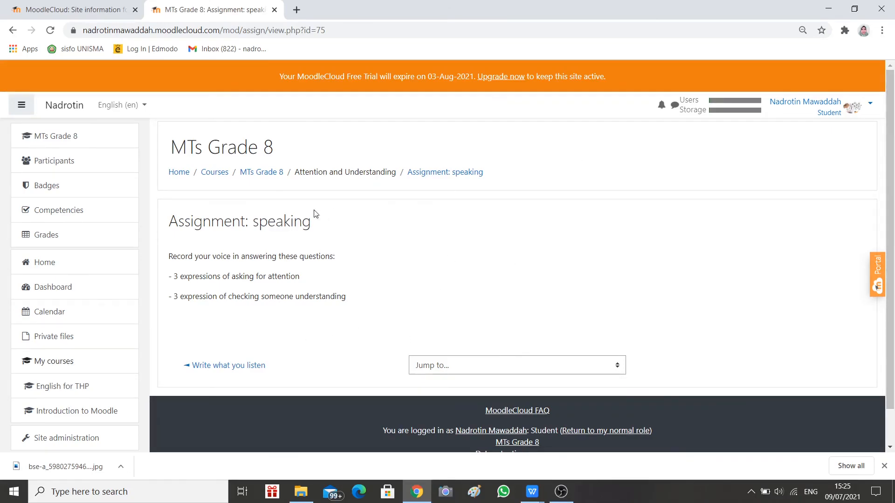
Return to the normal role and review the speaking assignment's grading summary
{"action": "left_click", "coordinate": [870, 104]}
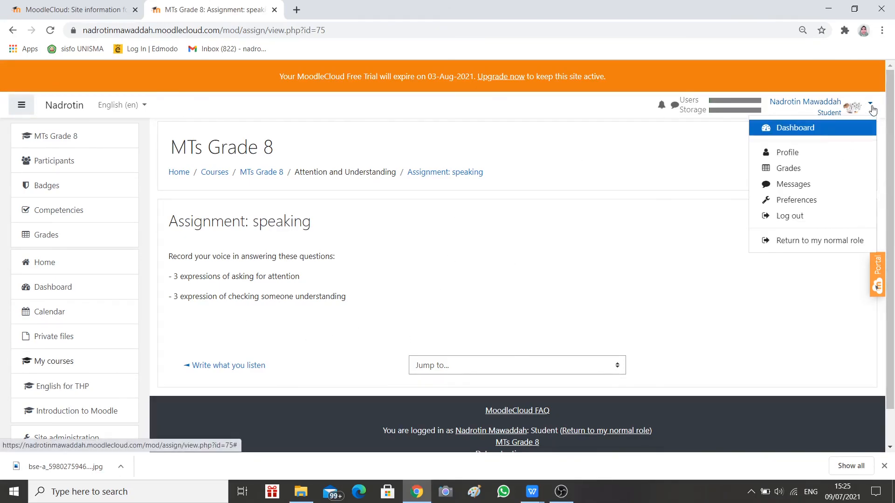
{"action": "left_click", "coordinate": [816, 241]}
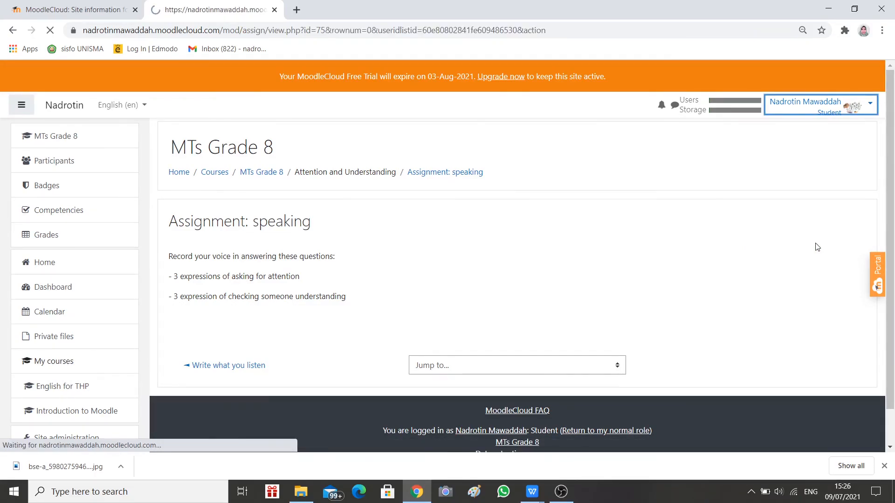
{"action": "scroll", "coordinate": [650, 239], "scroll_direction": "down", "scroll_amount": 6}
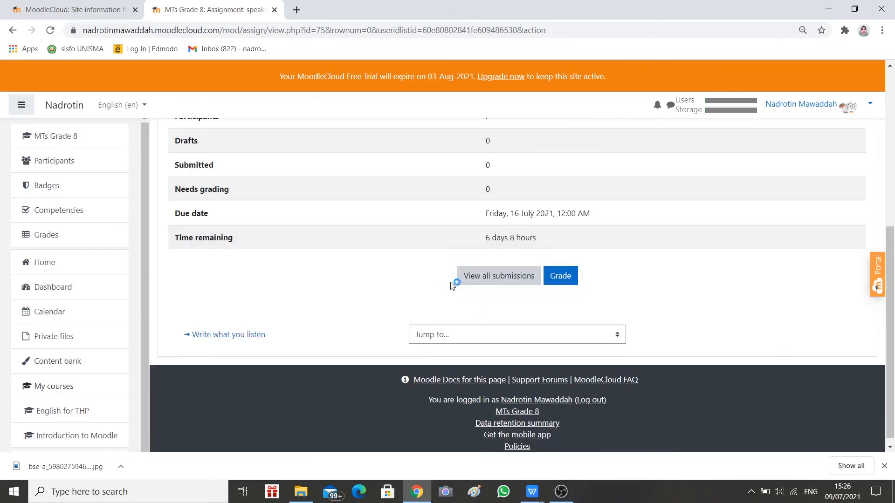
{"action": "scroll", "coordinate": [555, 326], "scroll_direction": "up", "scroll_amount": 1}
{"action": "scroll", "coordinate": [538, 334], "scroll_direction": "up", "scroll_amount": 6}
{"action": "scroll", "coordinate": [539, 333], "scroll_direction": "down", "scroll_amount": 1}
{"action": "scroll", "coordinate": [539, 334], "scroll_direction": "up", "scroll_amount": 1}
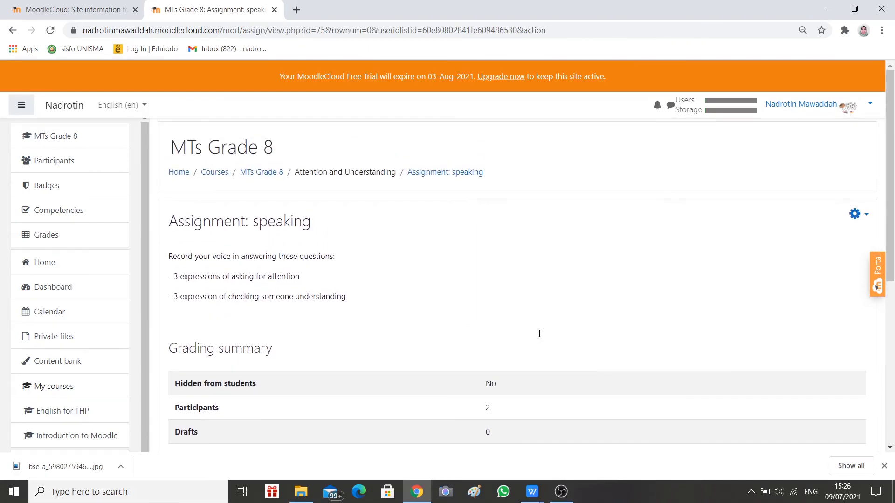
Switch to the Student role again and open the "Write what you listen" activity
{"action": "left_click", "coordinate": [870, 105]}
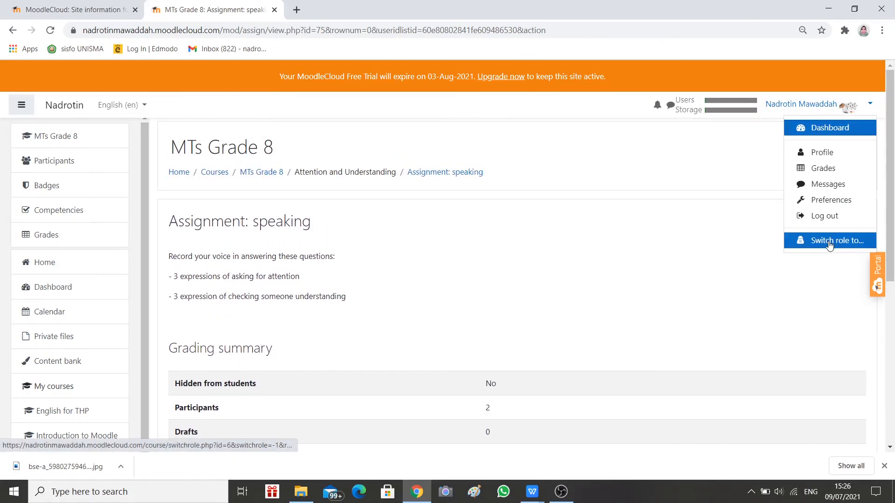
{"action": "left_click", "coordinate": [829, 242]}
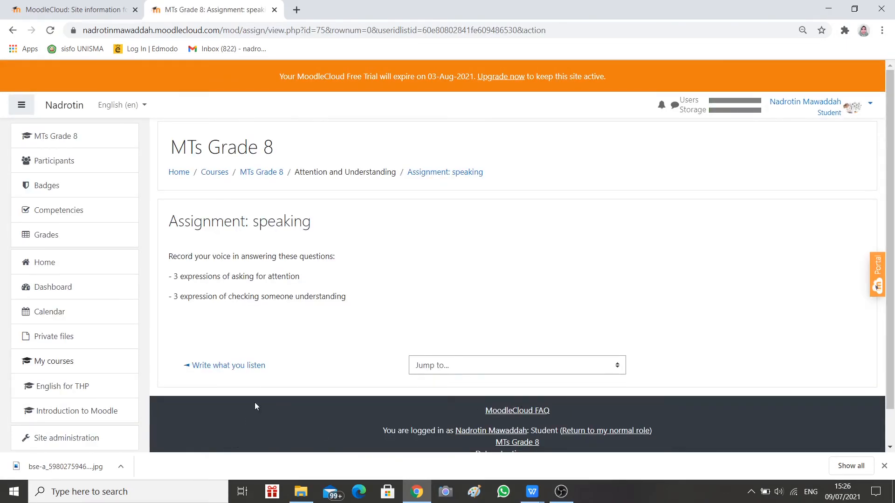
{"action": "left_click", "coordinate": [256, 369]}
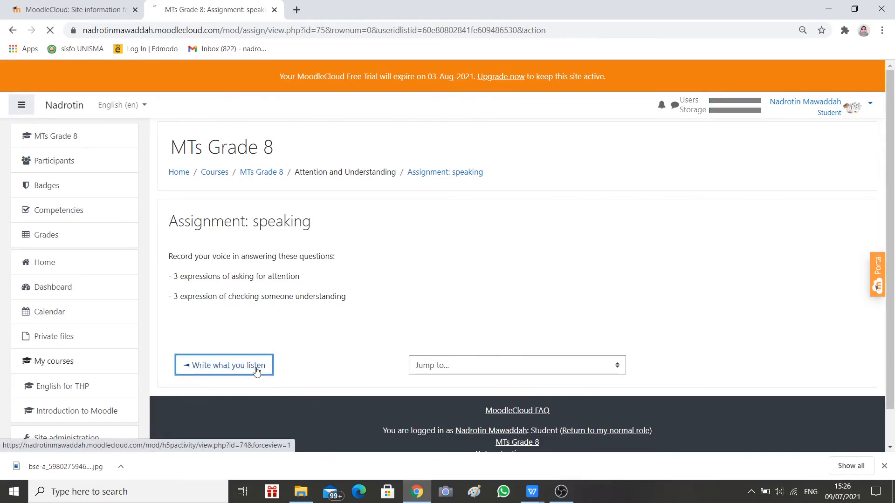
Return to the normal role and go back to the MTs Grade 8 course page
{"action": "left_click", "coordinate": [870, 110]}
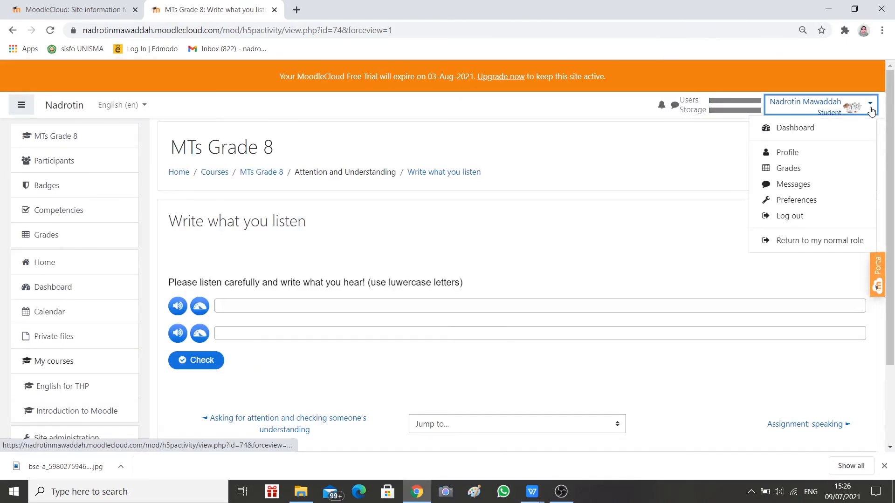
{"action": "left_click", "coordinate": [815, 242]}
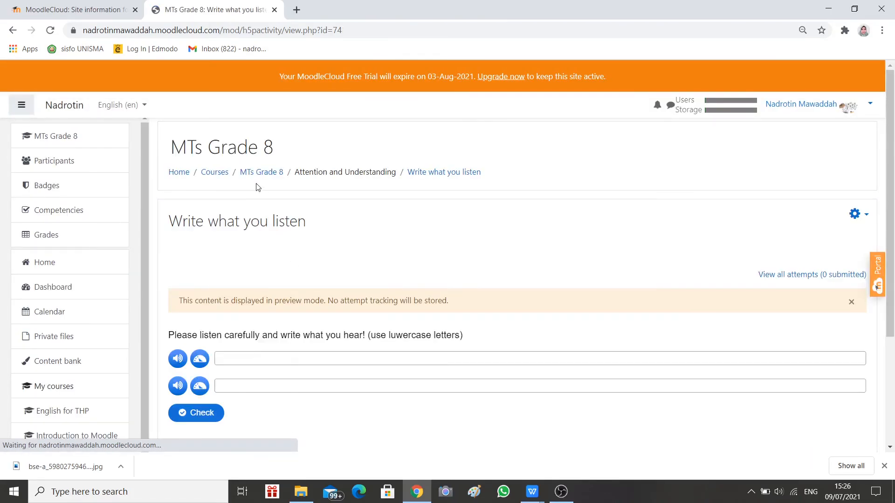
{"action": "left_click", "coordinate": [259, 173]}
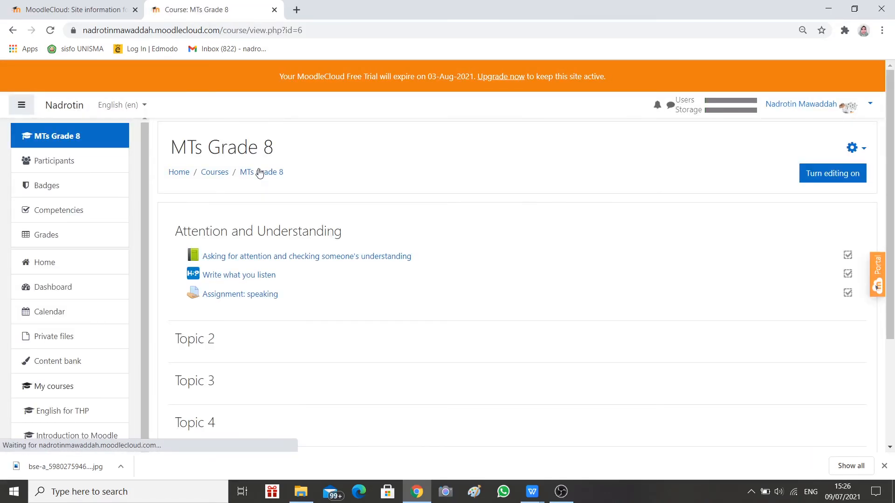